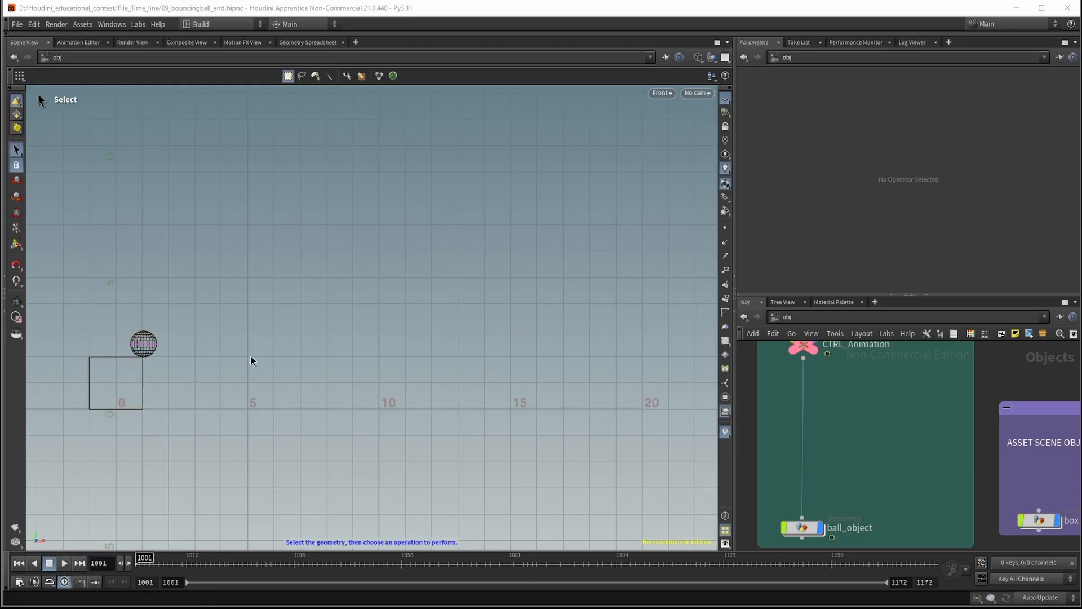
# Add a Null node and insert it into the connection between CTRL_Animation and ball_object
pyautogui.moveTo(892, 480)
pyautogui.mouseDown(button='middle')
pyautogui.moveTo(915, 429)
pyautogui.moveTo(879, 455)
pyautogui.moveTo(872, 486)
pyautogui.mouseUp(button='middle')
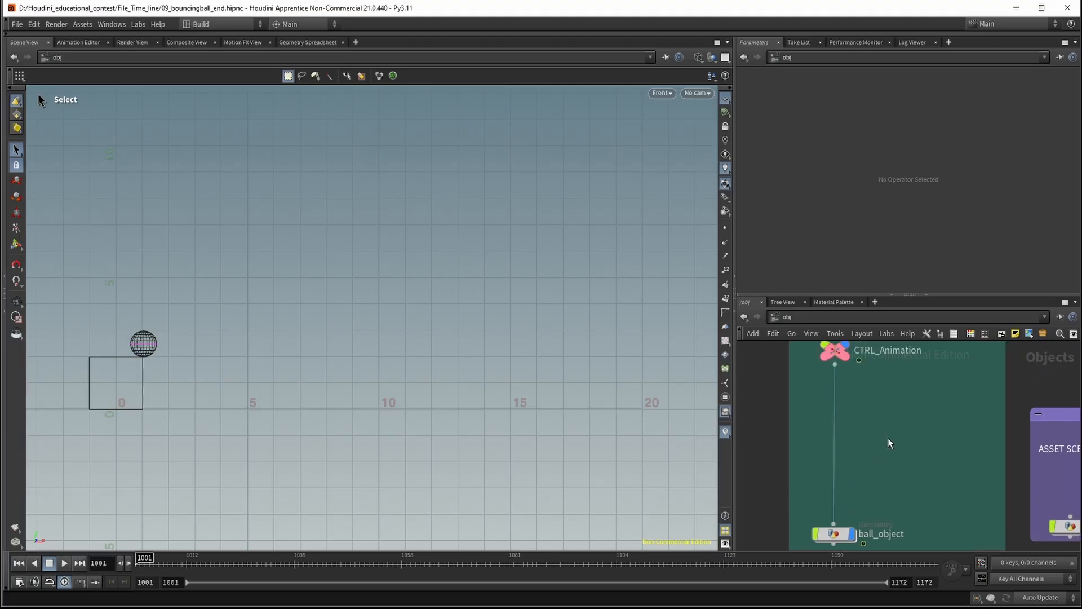
pyautogui.moveTo(887, 443); pyautogui.dragTo(884, 432, button='middle')
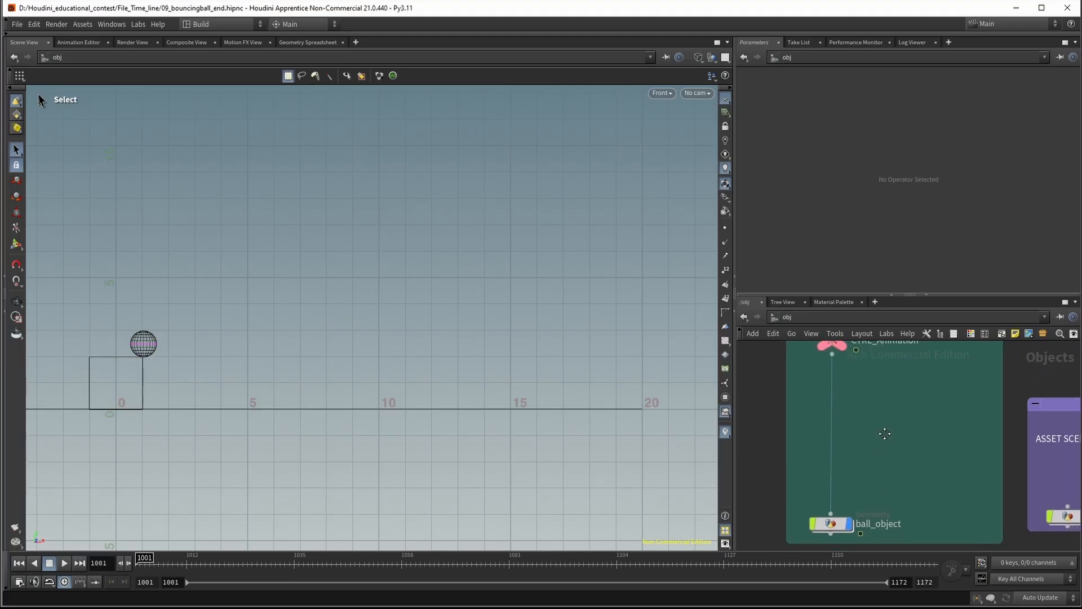
pyautogui.press('Tab')
pyautogui.write('null')
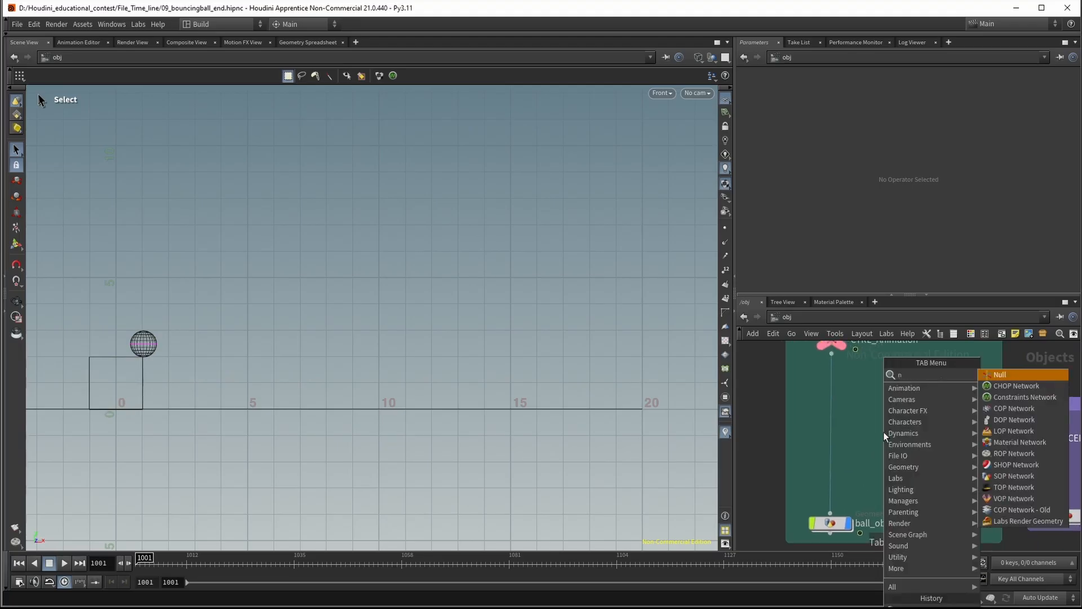
pyautogui.press('Return')
pyautogui.click(884, 432)
pyautogui.moveTo(882, 429); pyautogui.dragTo(831, 426)
# Rename the new null as CTRL_Suash_and_Stretch
pyautogui.doubleClick(857, 425)
pyautogui.click(857, 425)
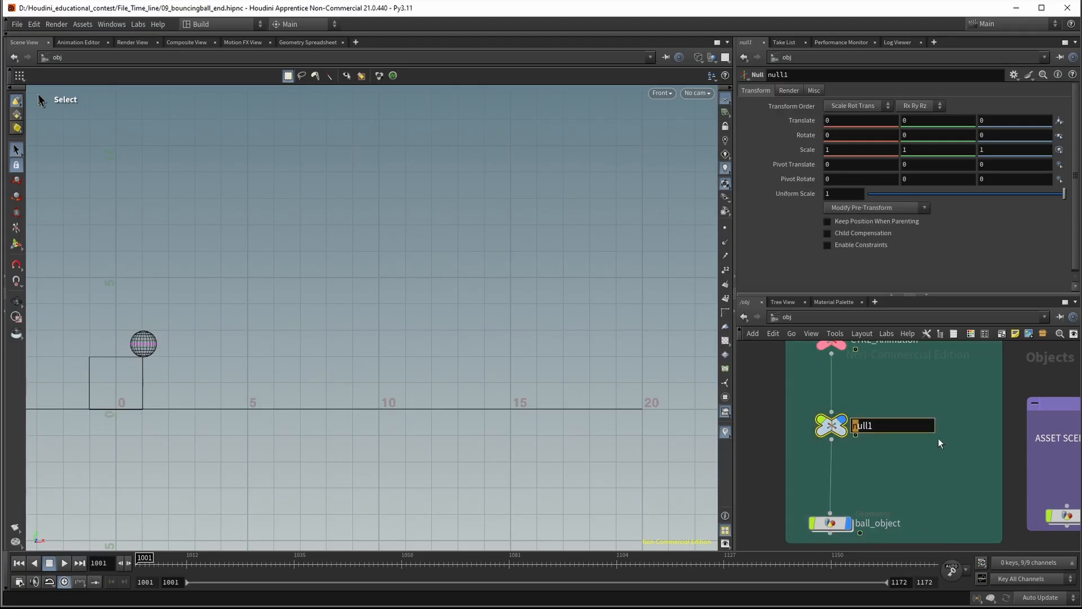
pyautogui.moveTo(898, 428); pyautogui.dragTo(841, 426)
pyautogui.write('CTRL_')
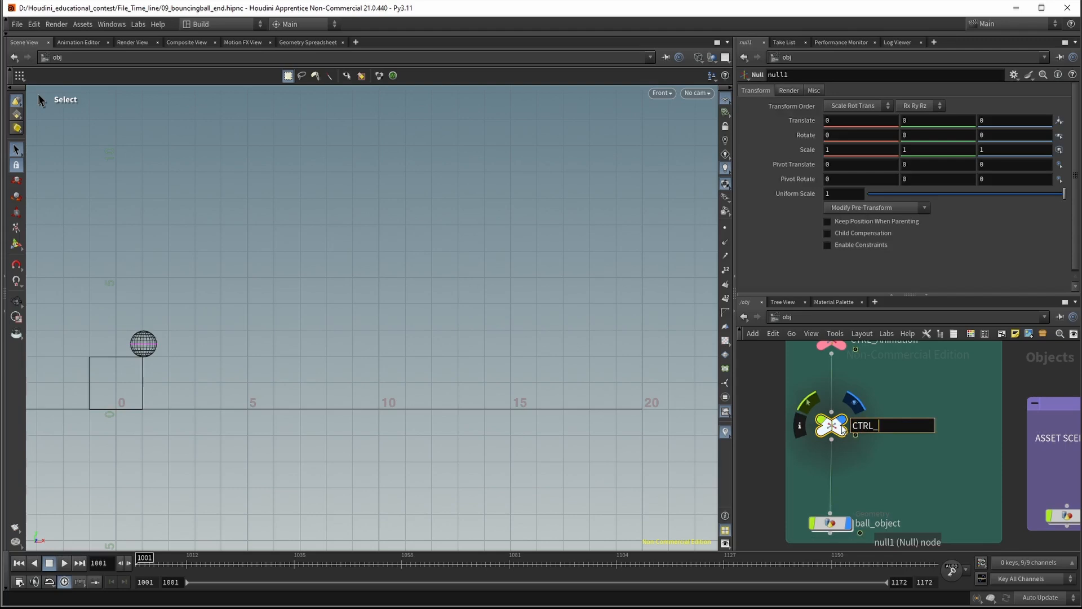
pyautogui.write('Suash_and_Stretch')
pyautogui.press('Return')
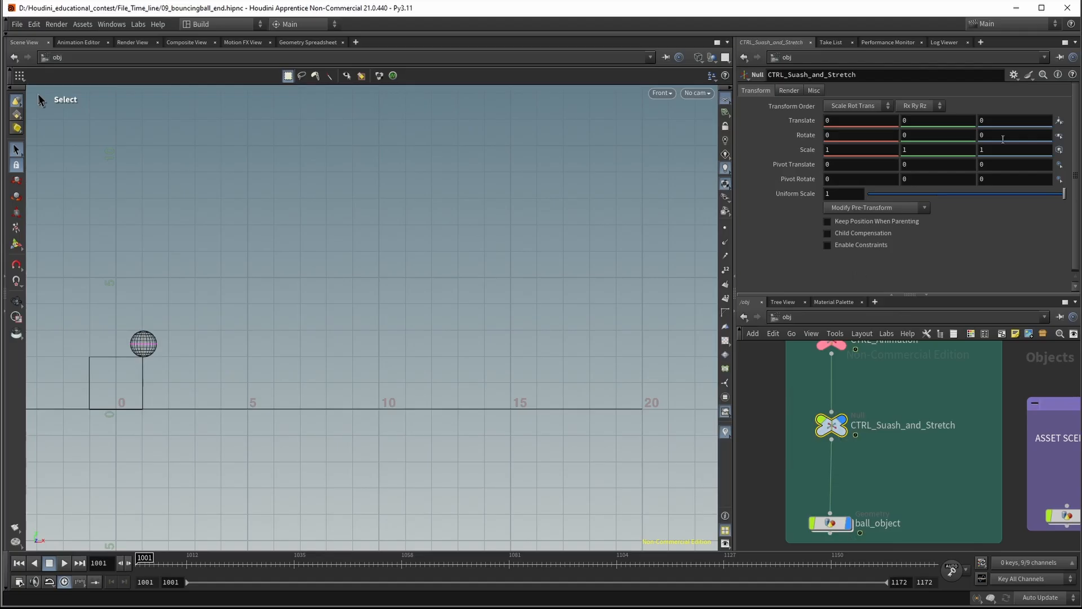
# Bring up the parameter interface editor for the CTRL_Suash_and_Stretch null, keeping the null's parameters in view
pyautogui.click(1015, 74)
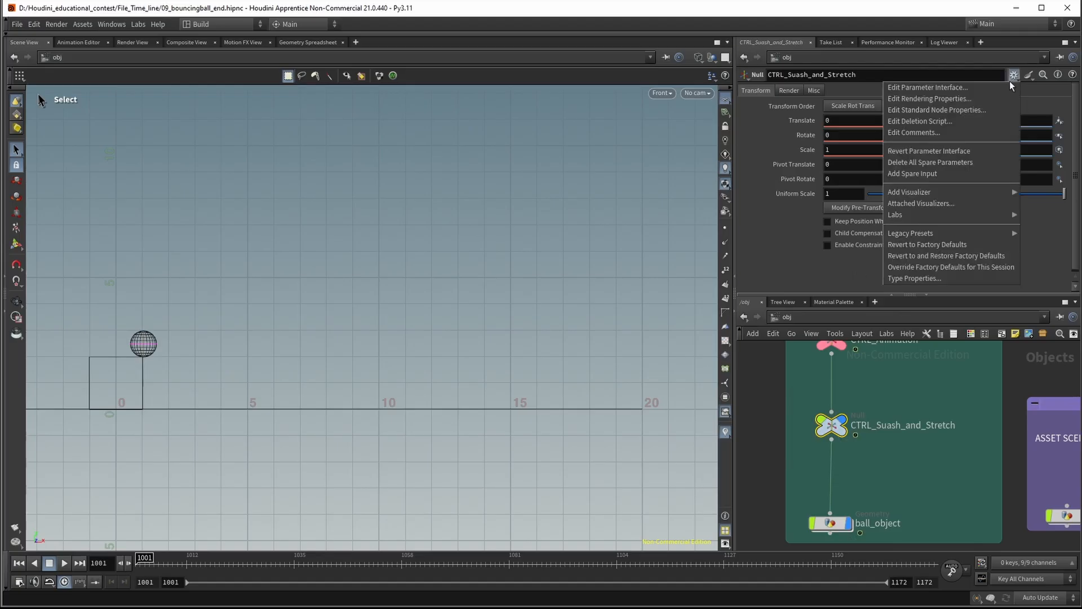
pyautogui.click(966, 89)
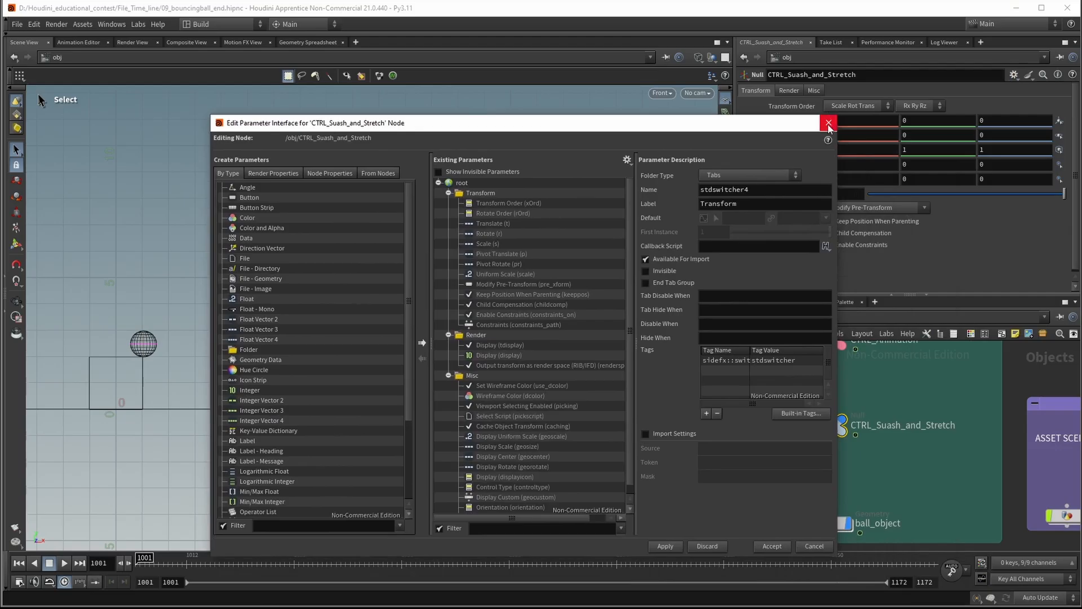
pyautogui.click(831, 115)
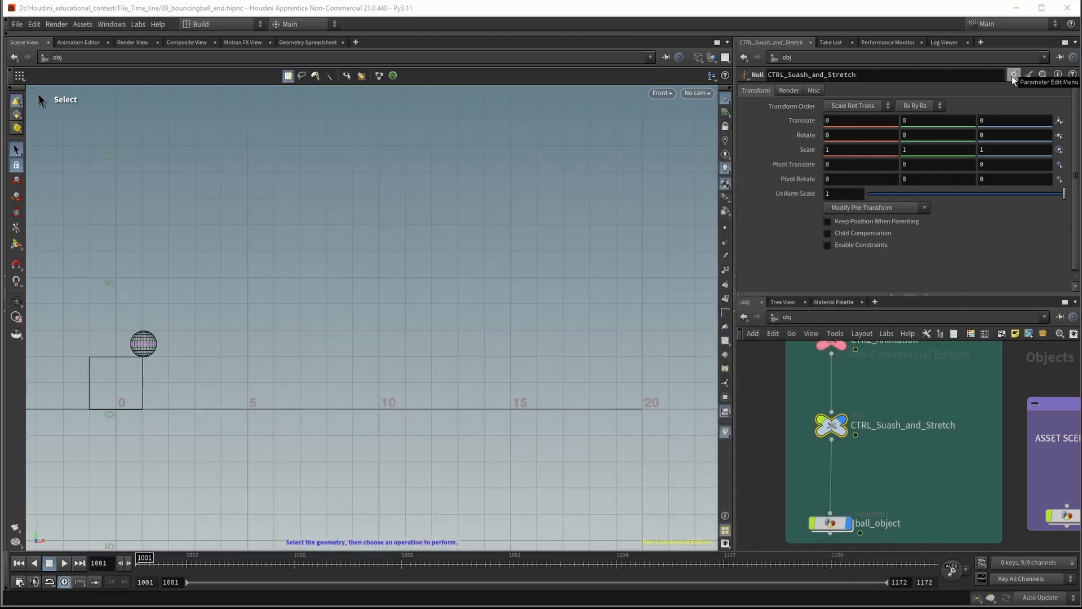
pyautogui.click(1013, 76)
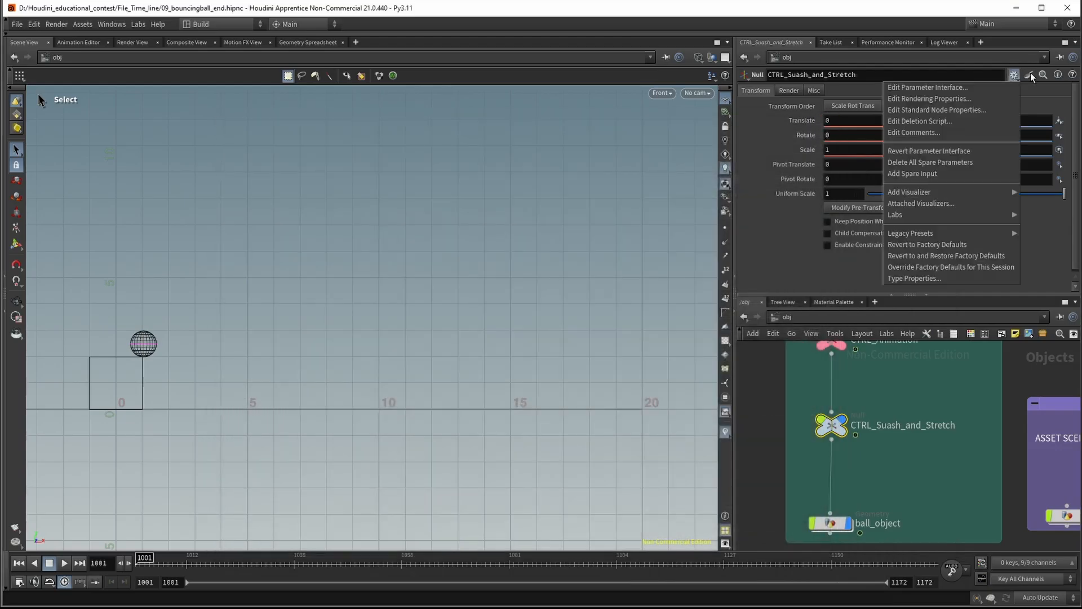
pyautogui.click(984, 86)
pyautogui.moveTo(728, 118); pyautogui.dragTo(647, 73)
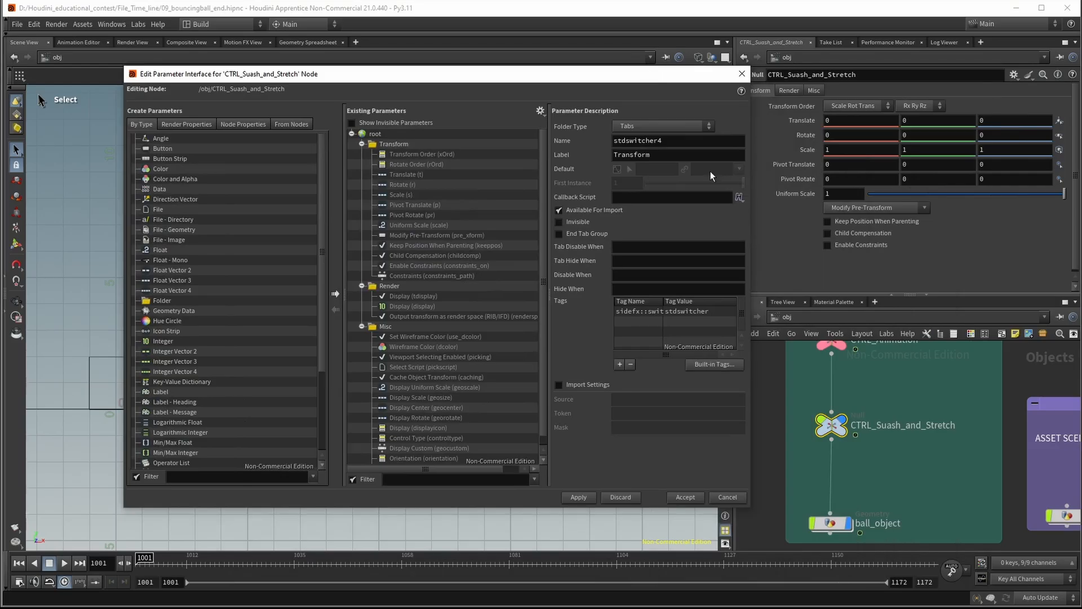
# Make the null's Render and Misc parameter folders invisible and apply the change
pyautogui.click(415, 154)
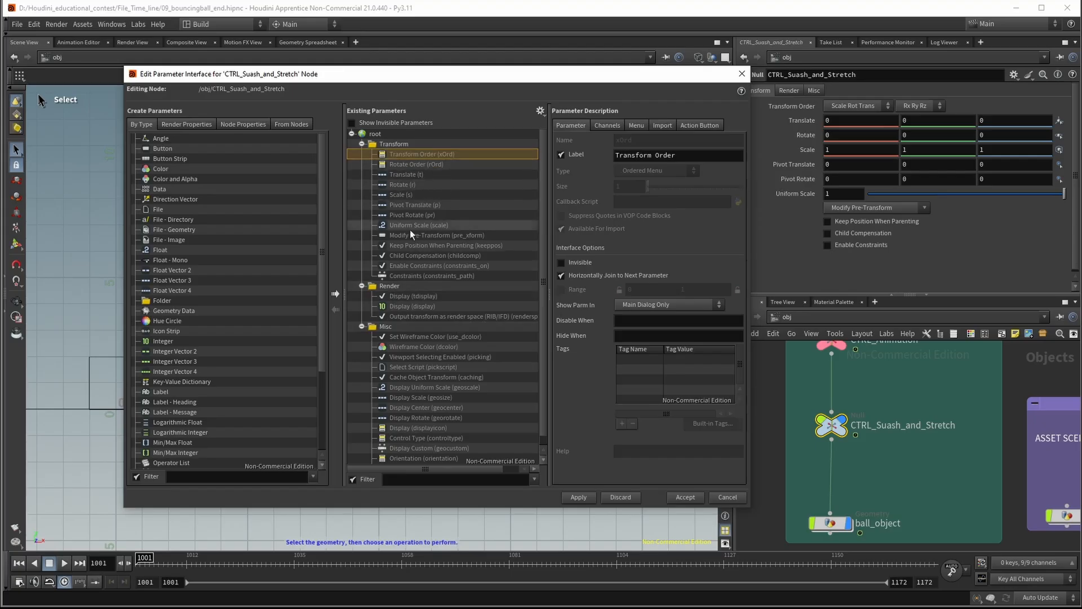
pyautogui.click(393, 286)
pyautogui.keyDown('ctrl'); pyautogui.click(388, 327); pyautogui.keyUp('ctrl')
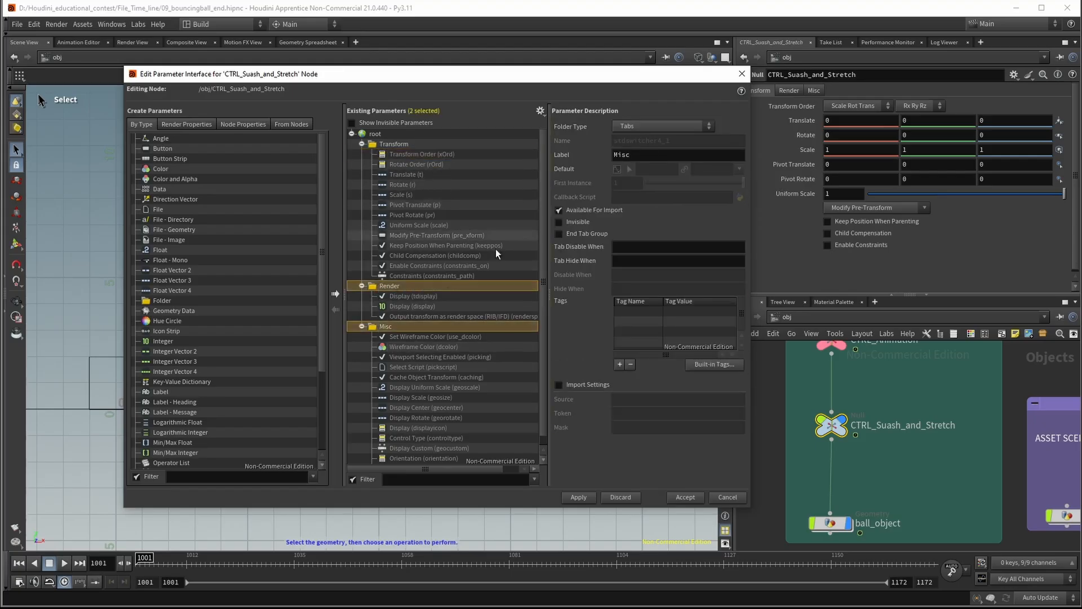
pyautogui.click(362, 326)
pyautogui.click(362, 286)
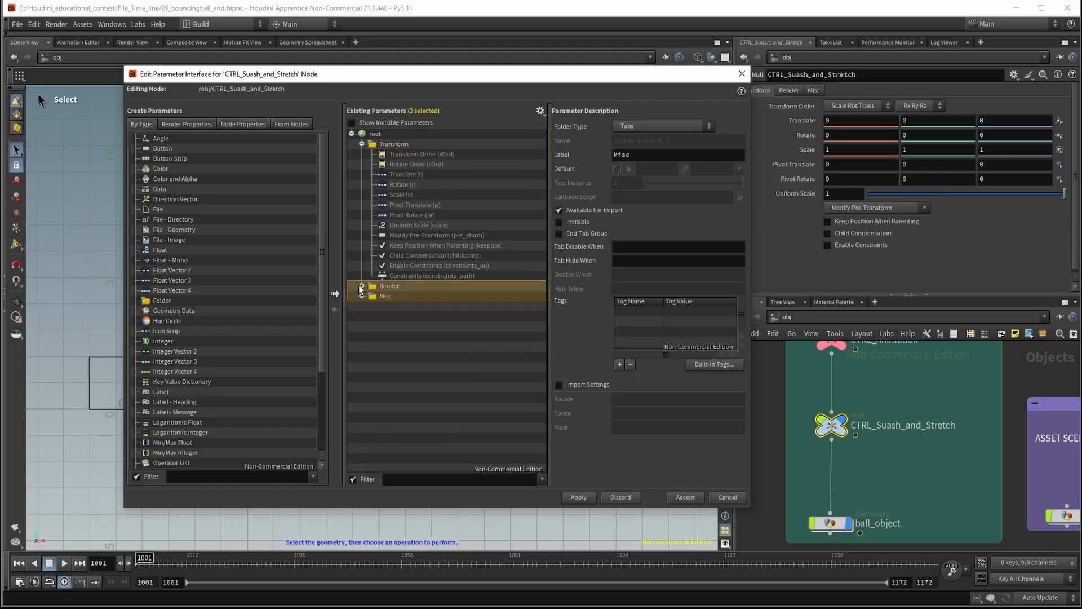
pyautogui.rightClick(393, 287)
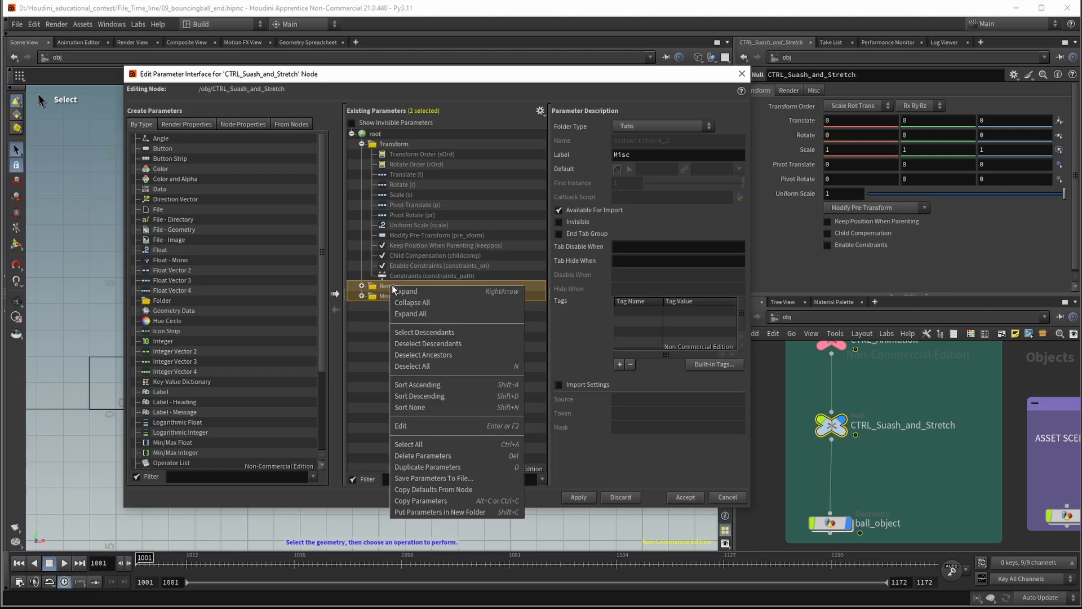
pyautogui.click(638, 211)
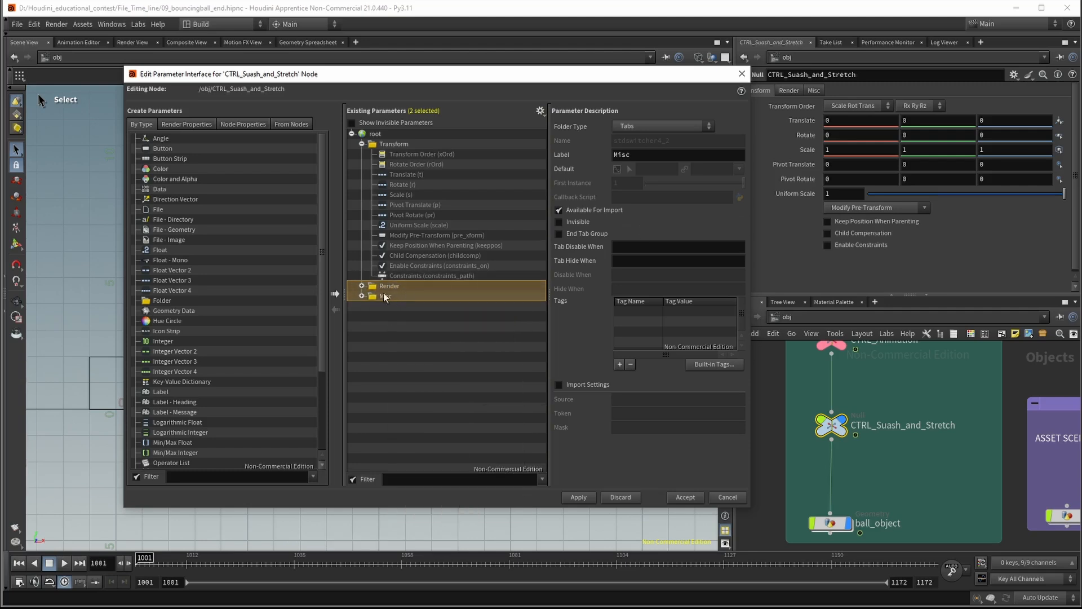
pyautogui.click(561, 222)
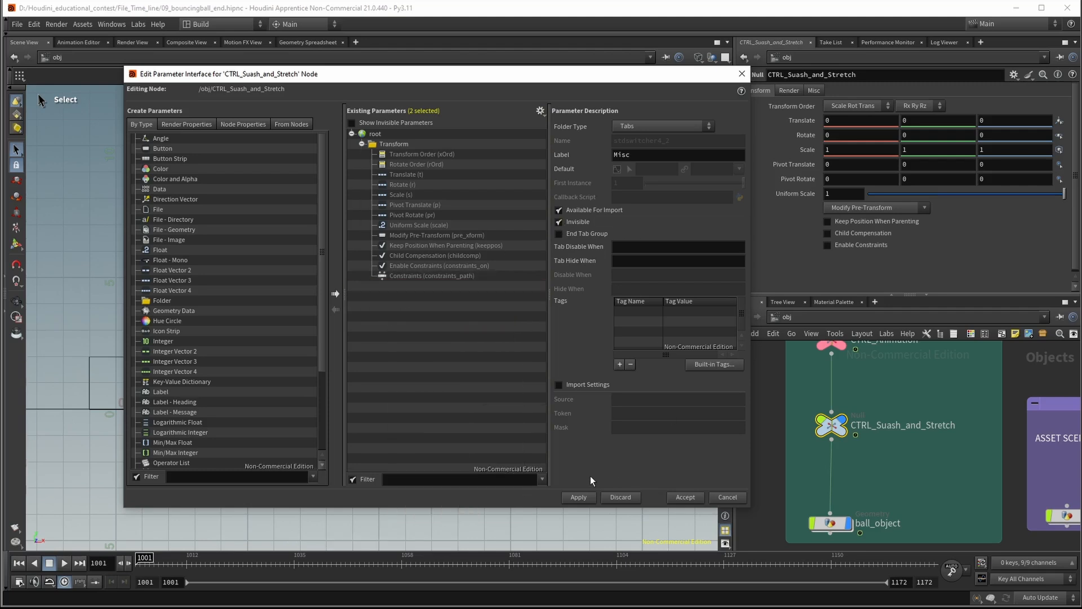
pyautogui.click(583, 495)
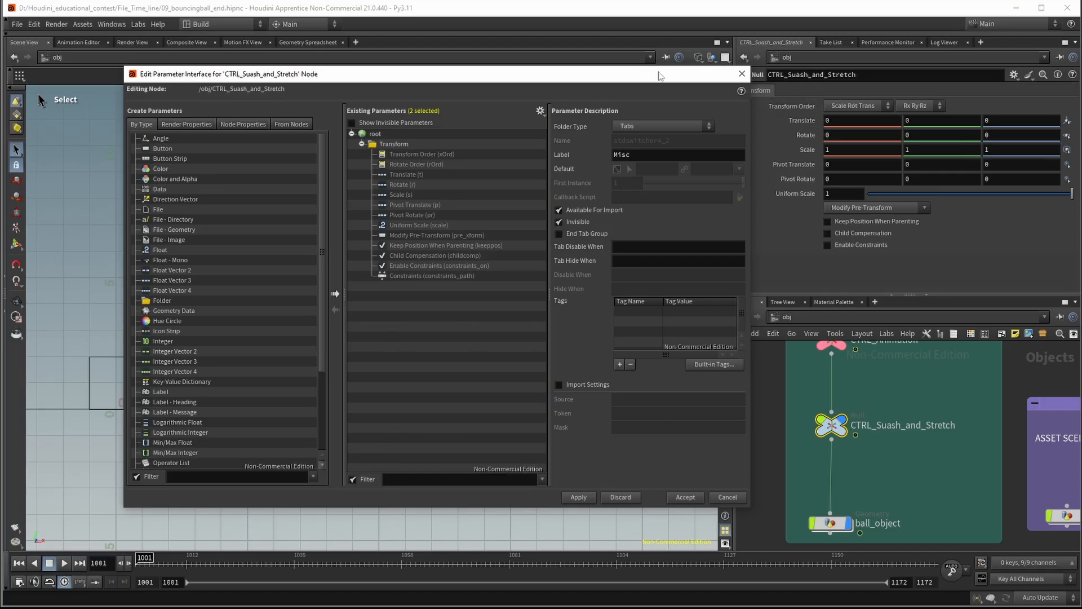
# List the invisible parameters, switch the Invisible option of the Render and Misc folders off and on again, and stop listing invisible parameters
pyautogui.moveTo(656, 75); pyautogui.dragTo(614, 73)
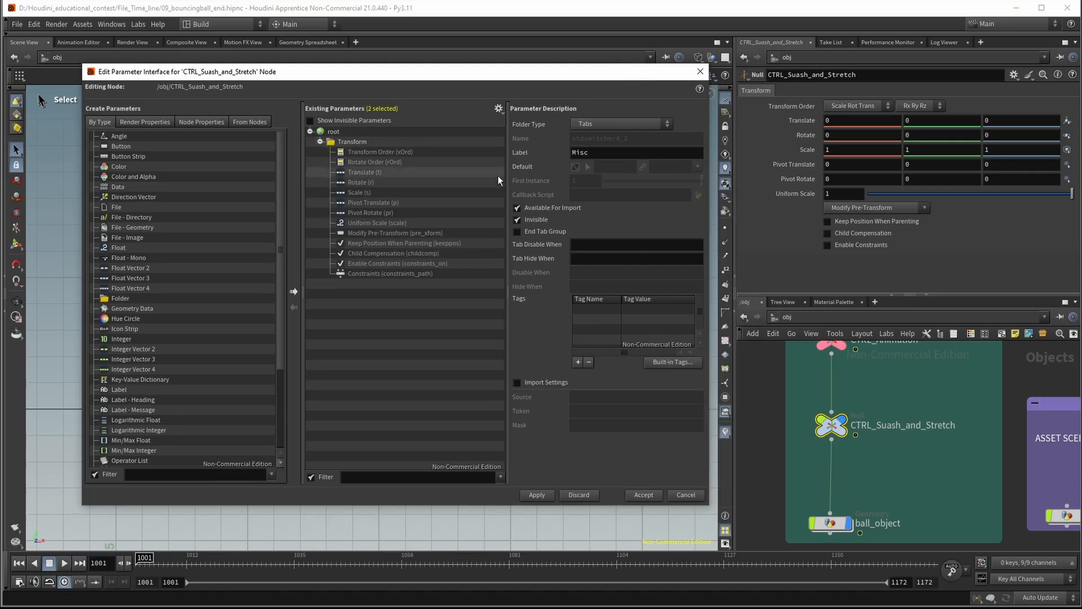
pyautogui.click(337, 121)
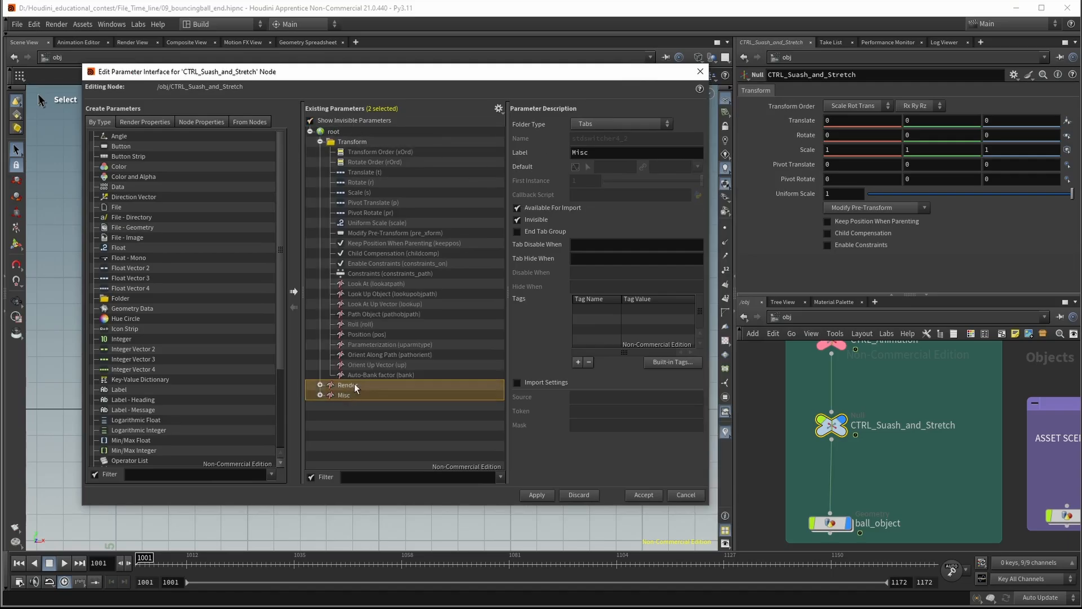
pyautogui.click(517, 219)
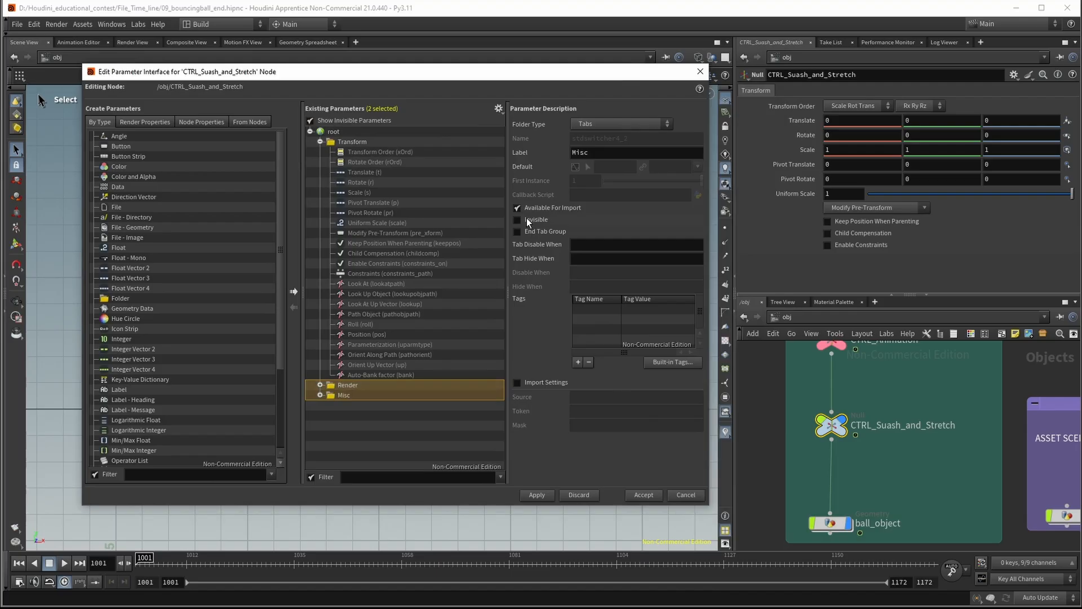
pyautogui.click(527, 220)
pyautogui.click(310, 121)
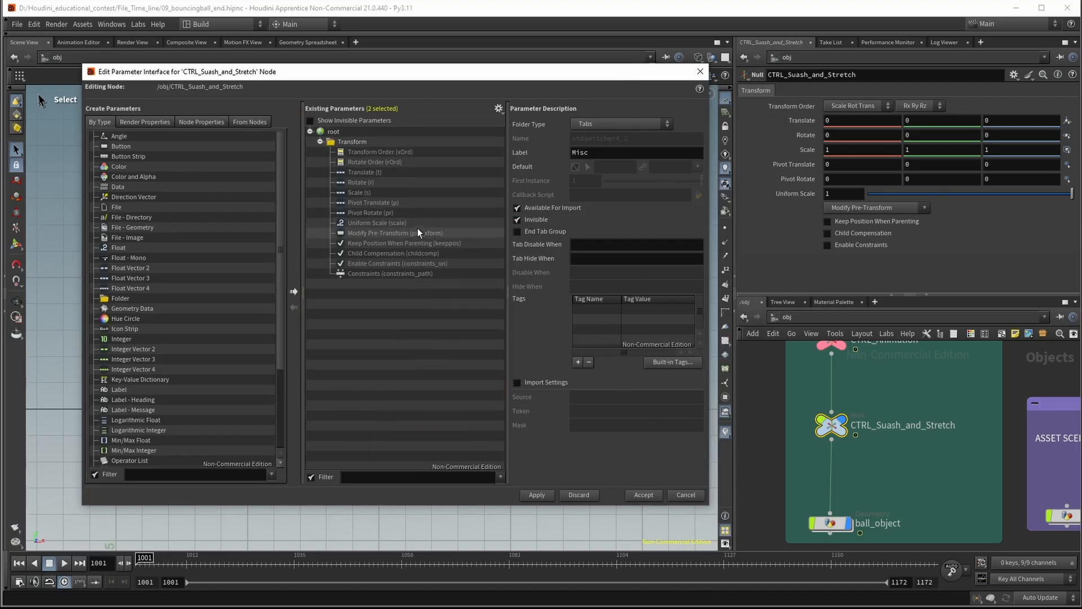
# Make every parameter in the Transform folder except Rotate invisible, and accept the interface changes
pyautogui.click(354, 151)
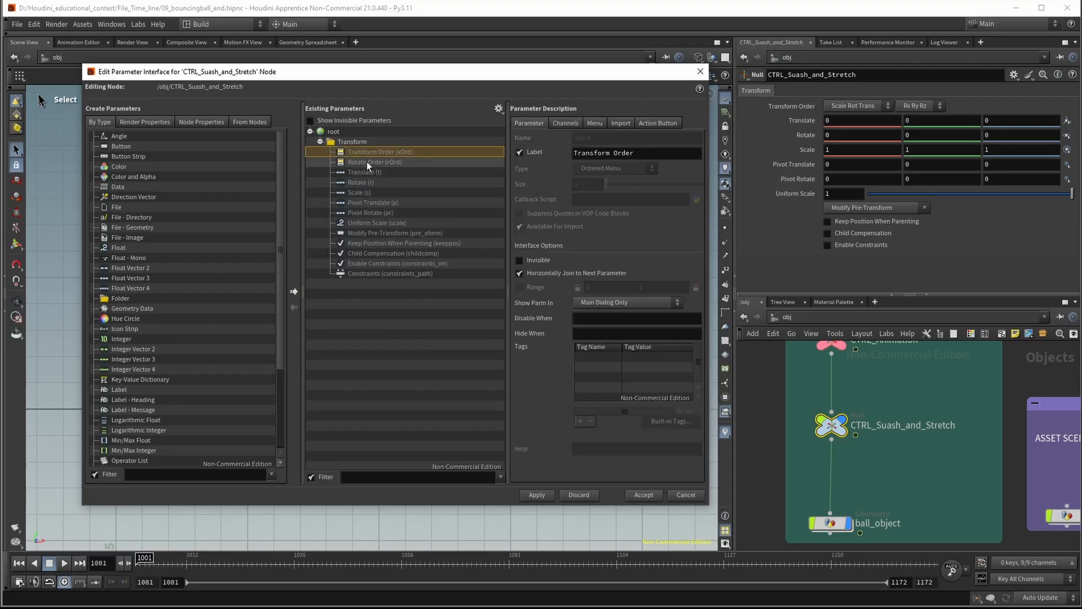
pyautogui.keyDown('shift'); pyautogui.click(366, 162); pyautogui.keyUp('shift')
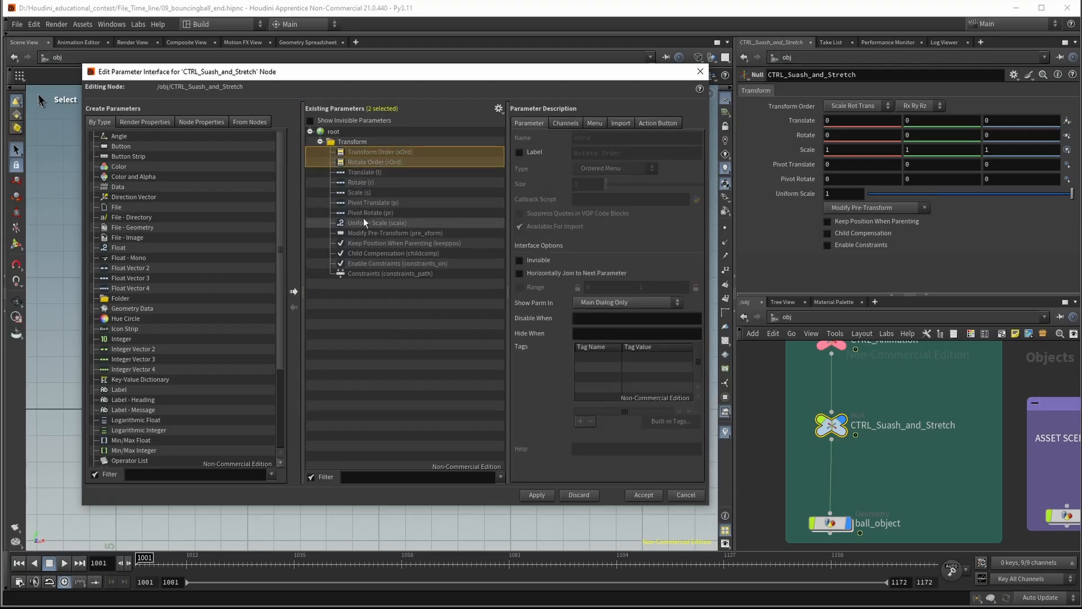
pyautogui.keyDown('shift'); pyautogui.click(362, 171); pyautogui.keyUp('shift')
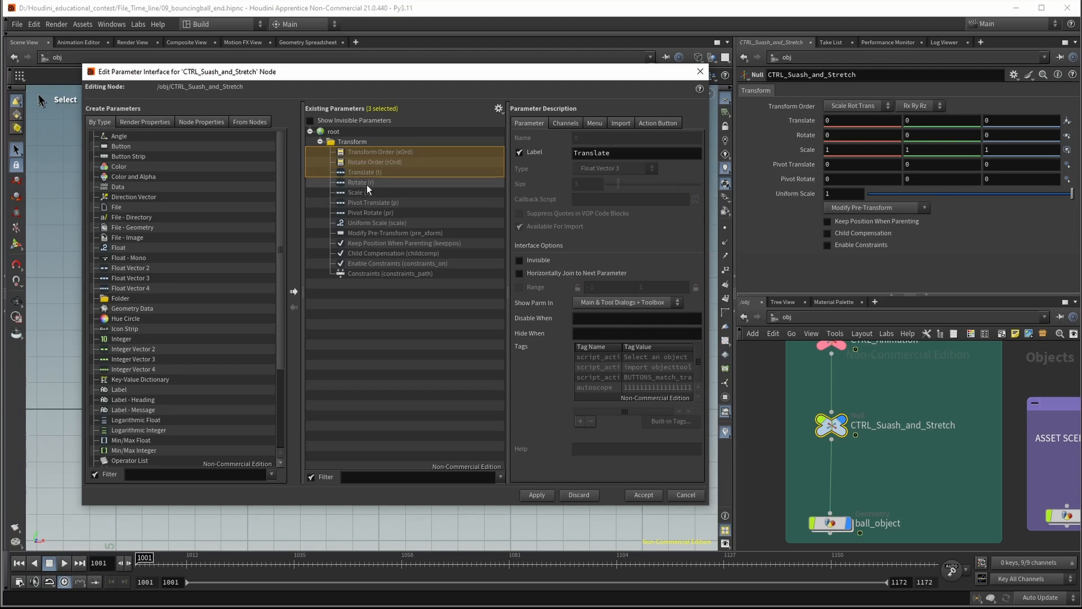
pyautogui.keyDown('ctrl'); pyautogui.click(364, 193); pyautogui.keyUp('ctrl')
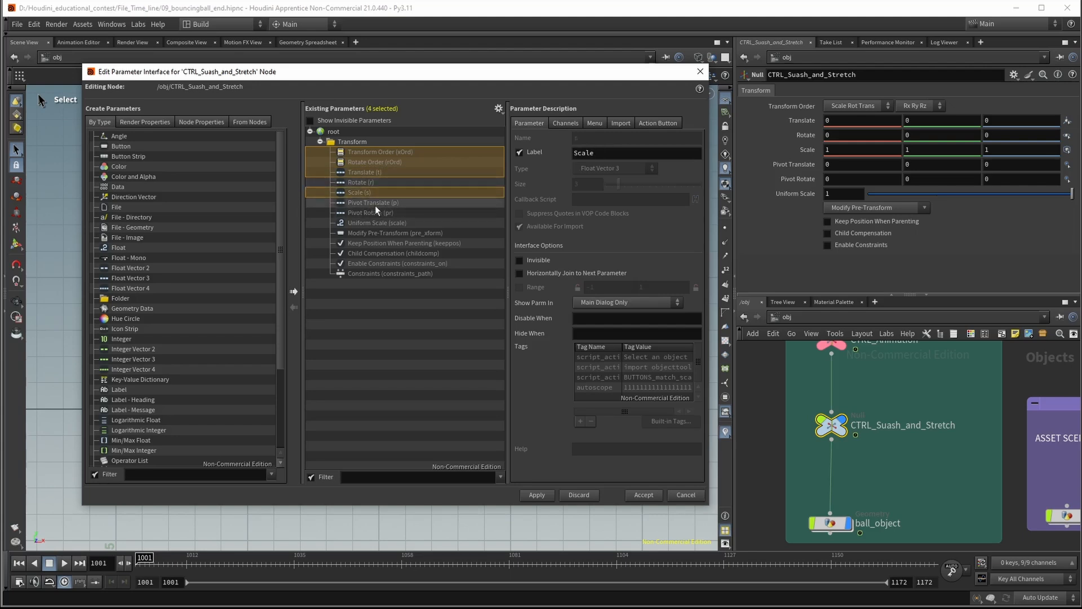
pyautogui.keyDown('ctrl'); pyautogui.moveTo(374, 206); pyautogui.dragTo(375, 279); pyautogui.keyUp('ctrl')
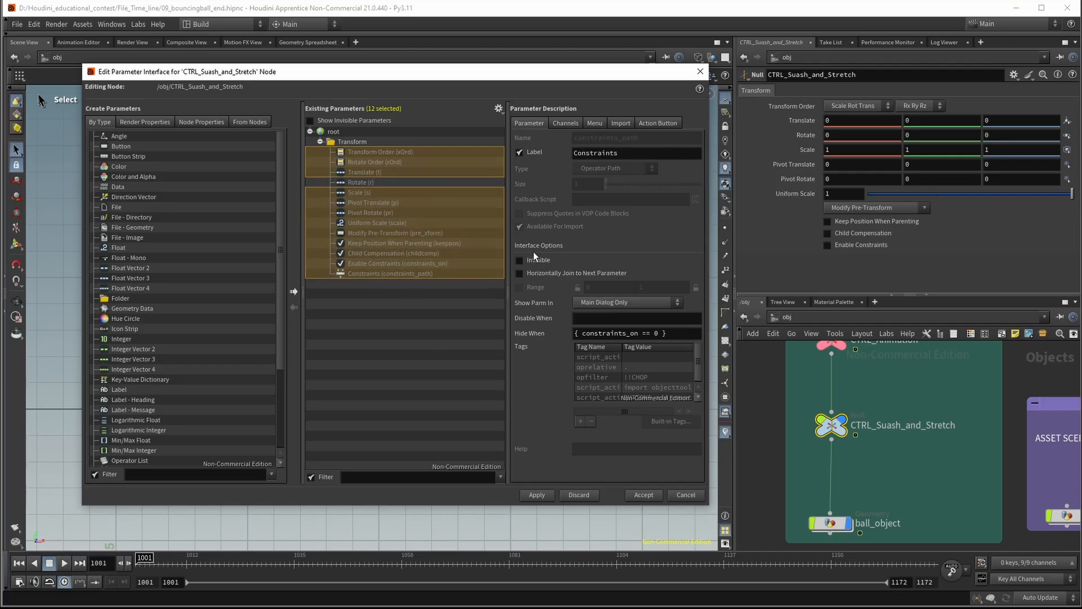
pyautogui.click(520, 261)
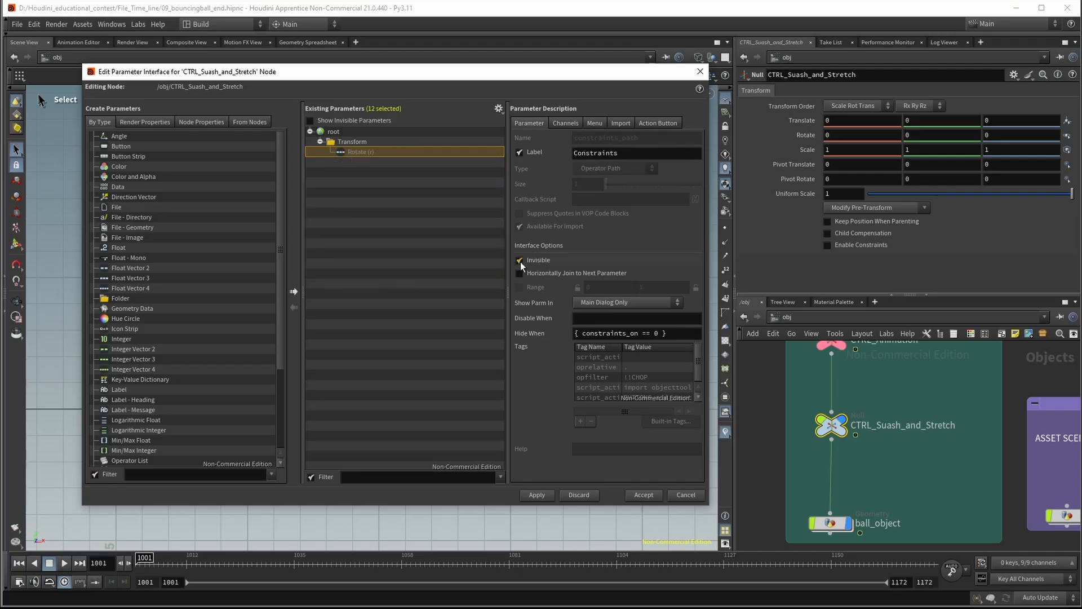
pyautogui.click(535, 495)
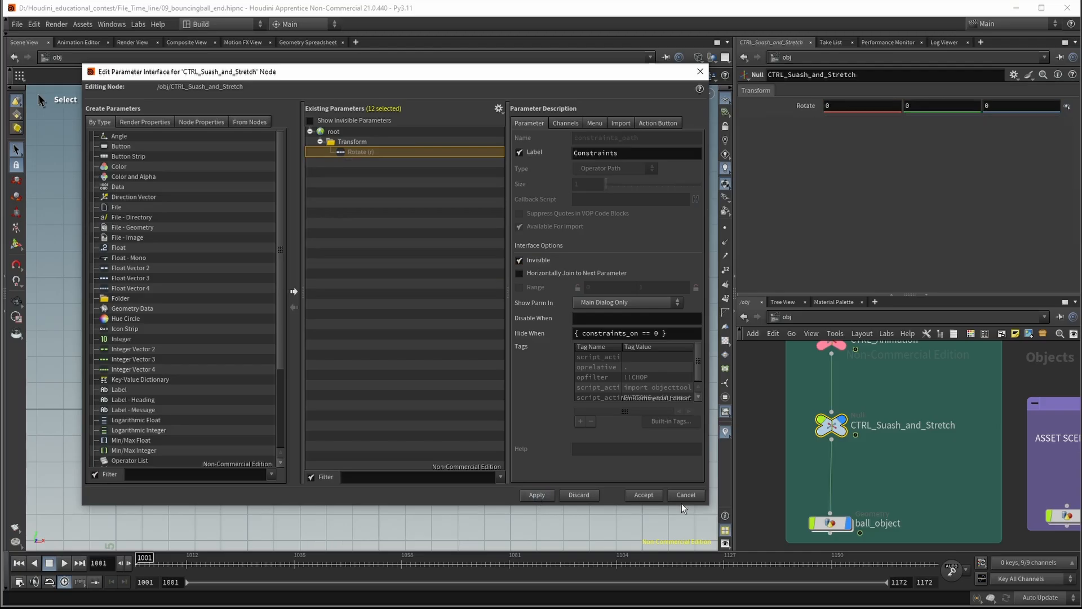
pyautogui.click(642, 495)
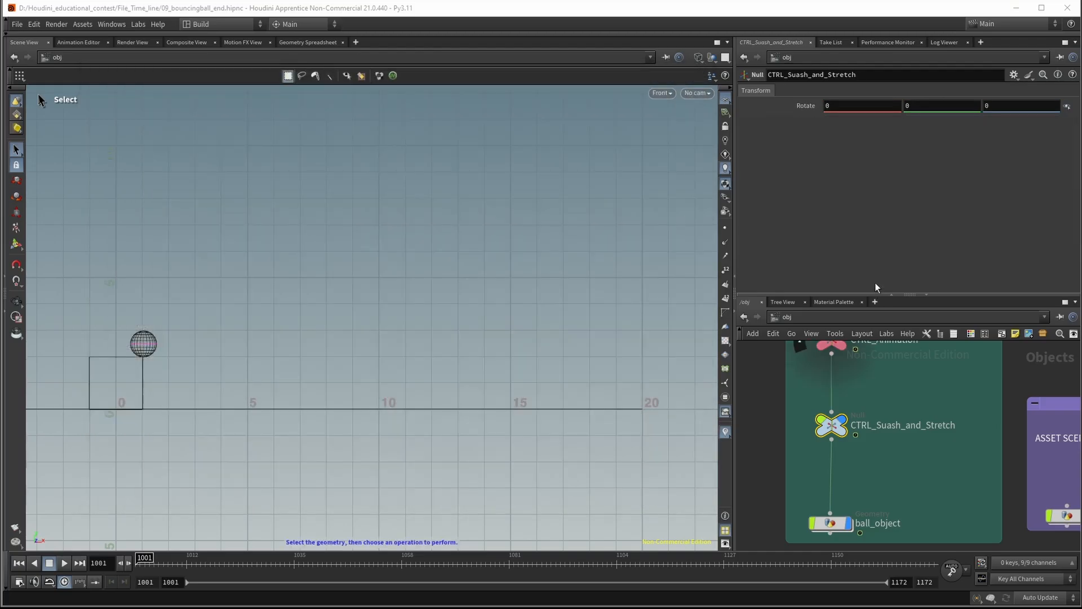
# Select the CTRL_Animation null to examine its animated transform parameters
pyautogui.moveTo(897, 466); pyautogui.dragTo(897, 514, button='middle')
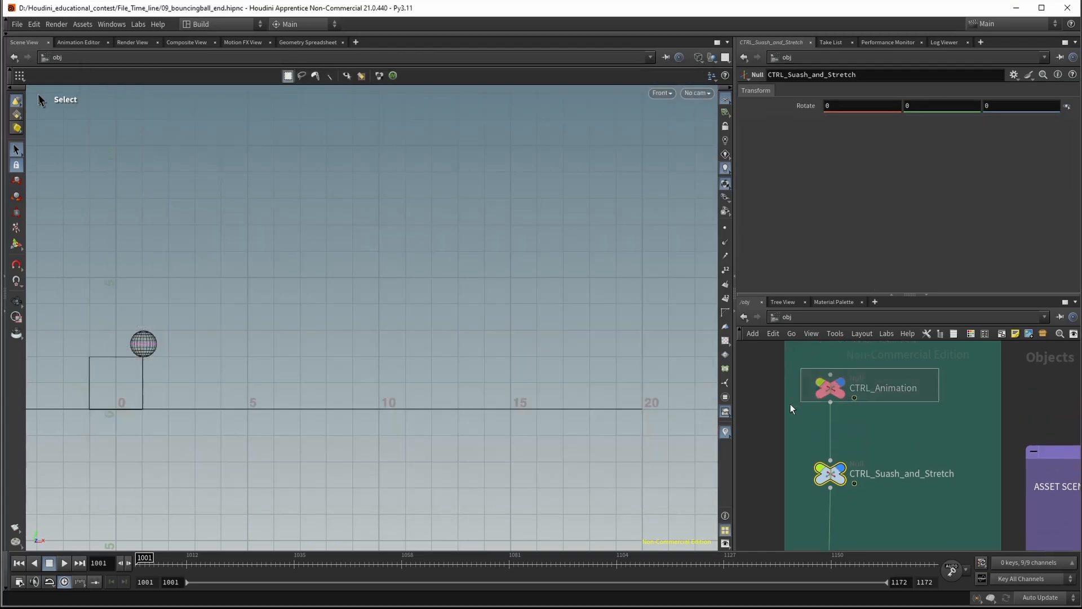
pyautogui.click(837, 394)
pyautogui.moveTo(846, 458); pyautogui.dragTo(870, 421, button='middle')
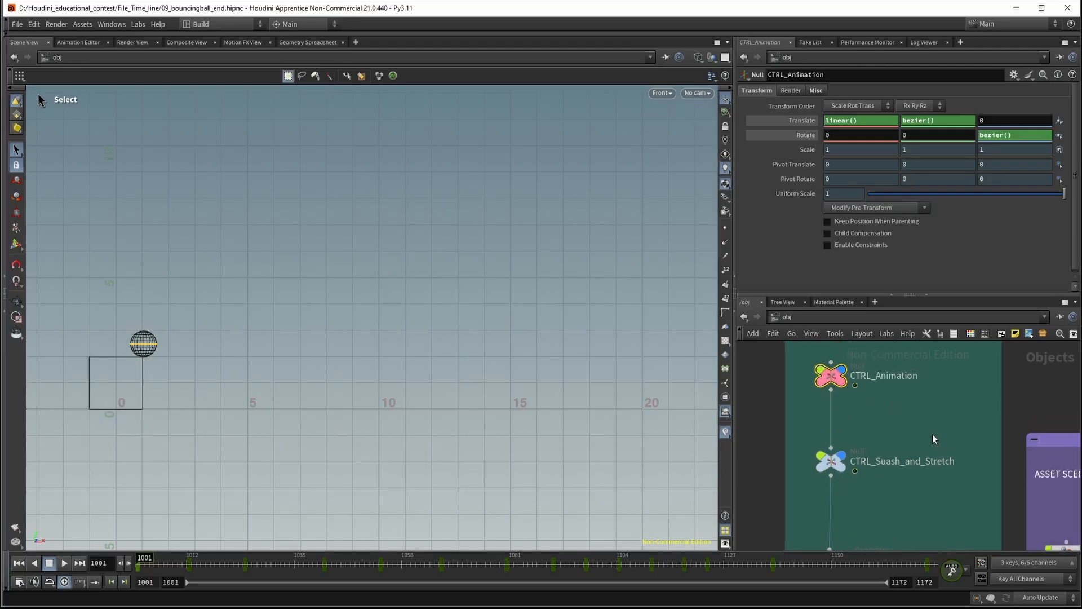
pyautogui.moveTo(932, 434); pyautogui.dragTo(917, 419, button='middle')
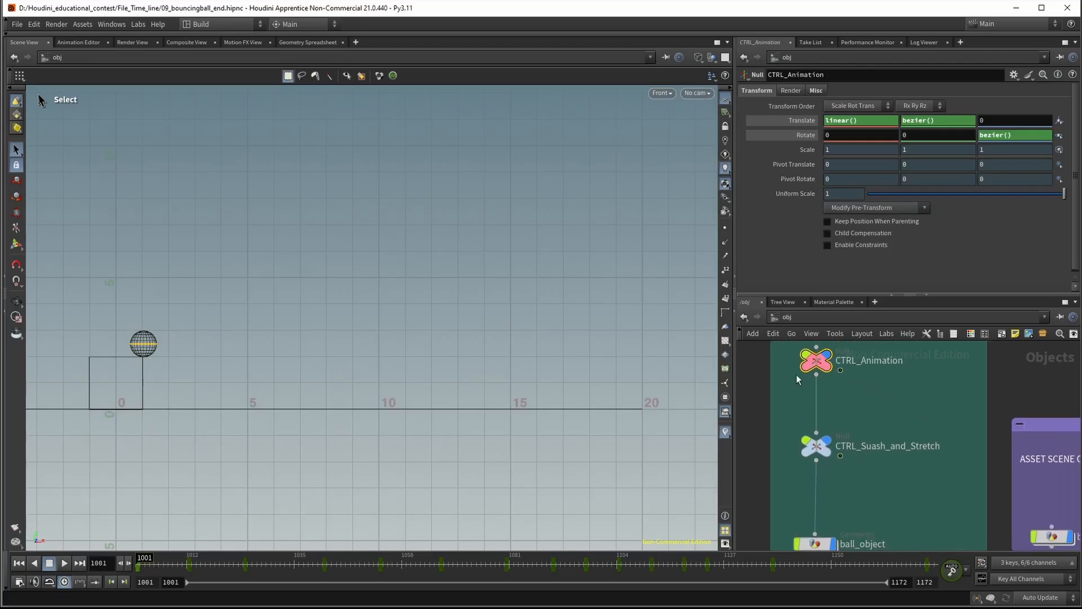
# Detach the CTRL_Suash_and_Stretch null from between CTRL_Animation and ball_object and set it aside next to their connection
pyautogui.moveTo(826, 461)
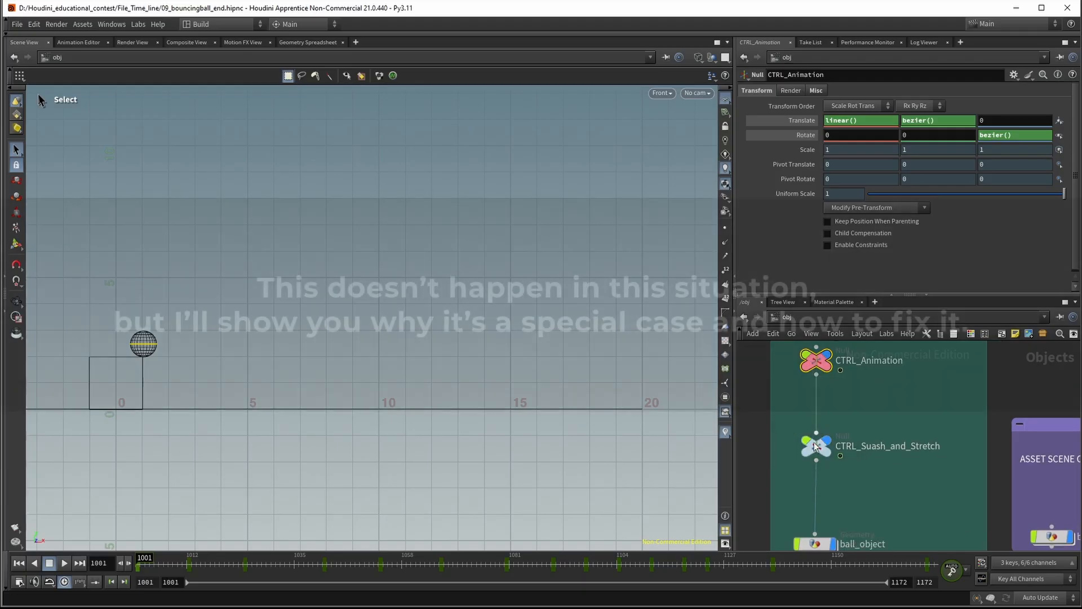
pyautogui.moveTo(859, 398); pyautogui.dragTo(881, 417, button='middle')
pyautogui.moveTo(815, 458); pyautogui.dragTo(918, 458)
pyautogui.moveTo(970, 433); pyautogui.dragTo(997, 424, button='middle')
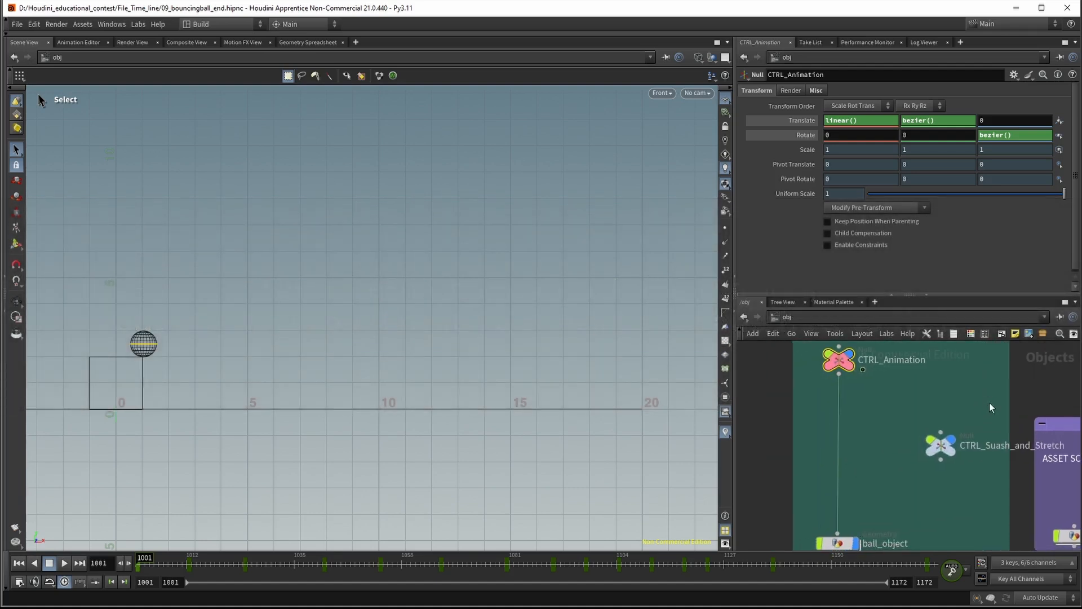
# Reinsert the squash and stretch null between CTRL_Animation and ball_object, and correct its name to CTRL_Squash_and_Stretch
pyautogui.moveTo(937, 450); pyautogui.dragTo(836, 446)
pyautogui.moveTo(927, 414); pyautogui.dragTo(926, 415, button='middle')
pyautogui.click(889, 444)
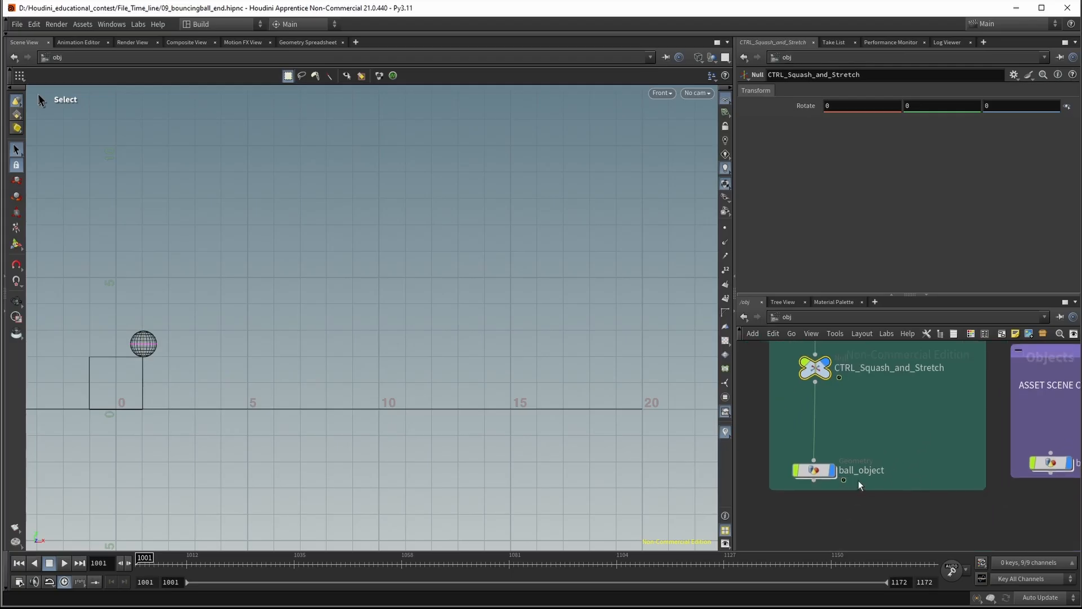
# Enter ball_object's geometry network and place a Blend Shapes node below sphere1
pyautogui.click(815, 471)
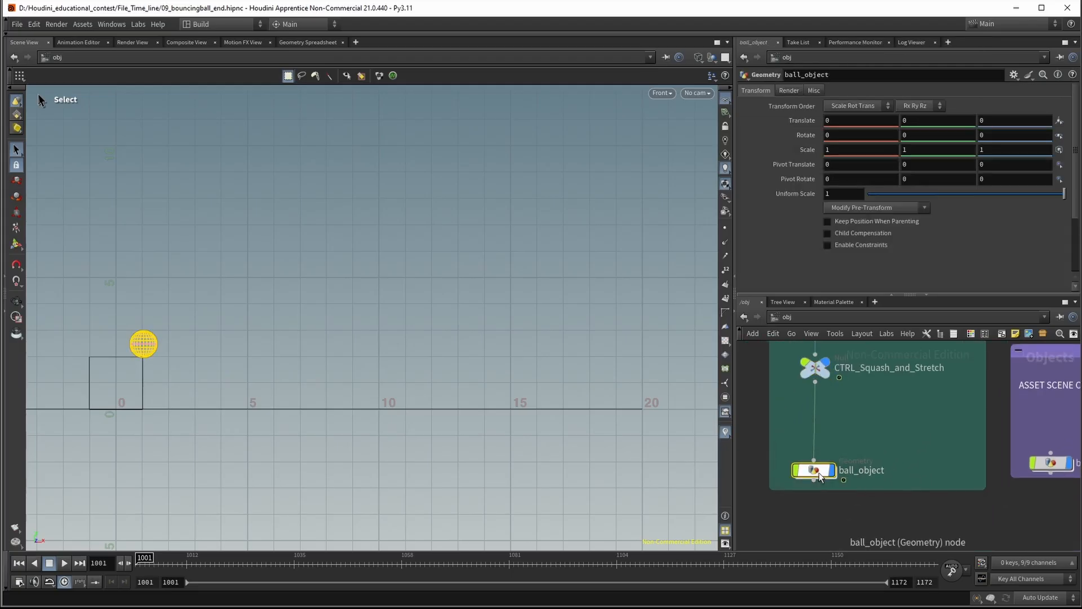
pyautogui.doubleClick(821, 476)
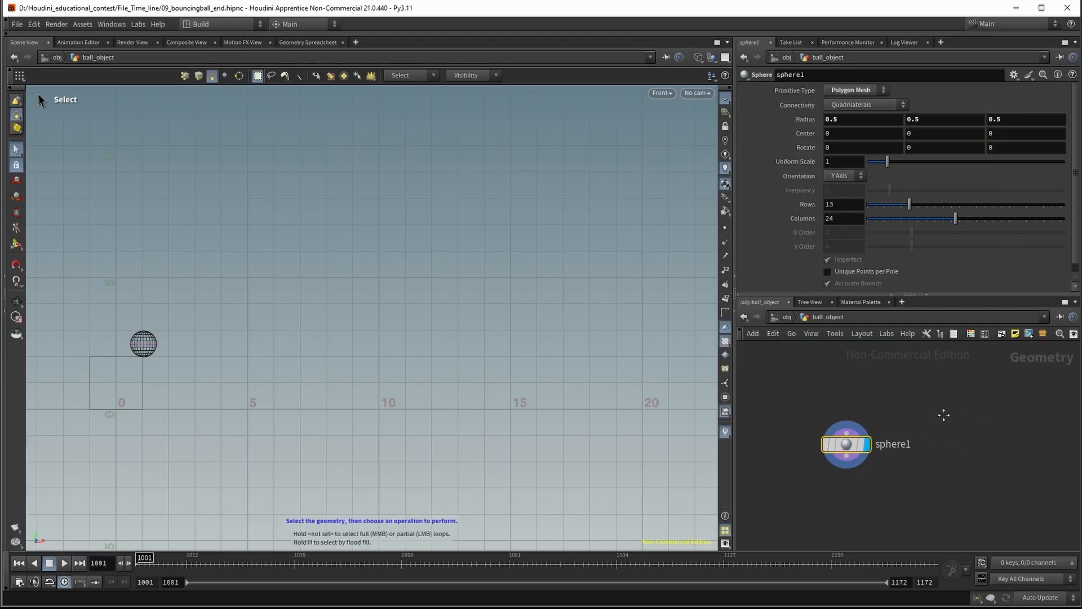
pyautogui.moveTo(934, 433); pyautogui.dragTo(940, 455, button='middle')
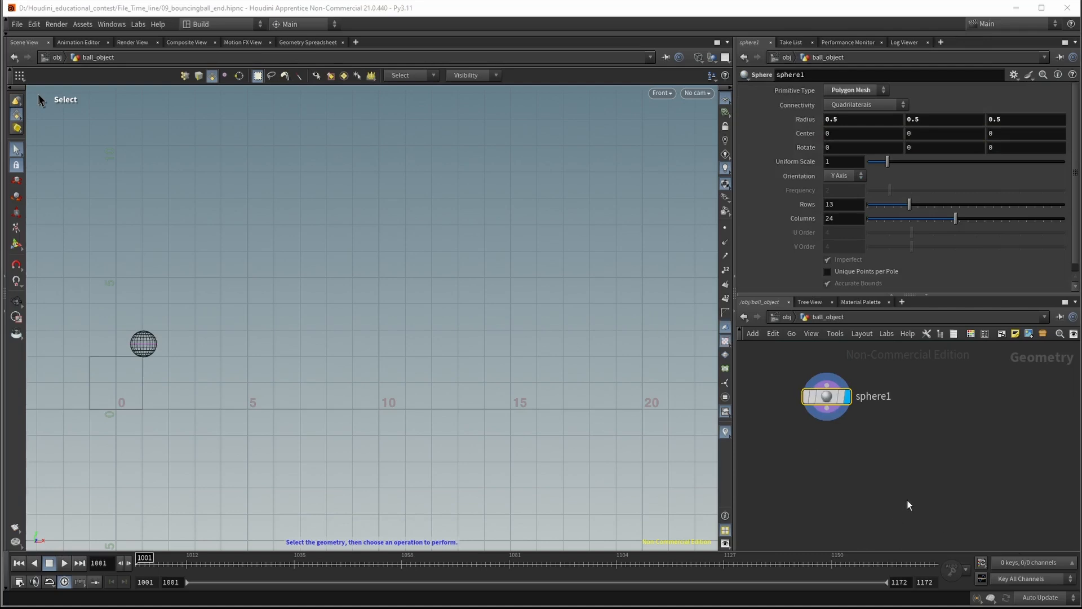
pyautogui.moveTo(908, 503); pyautogui.dragTo(910, 507, button='middle')
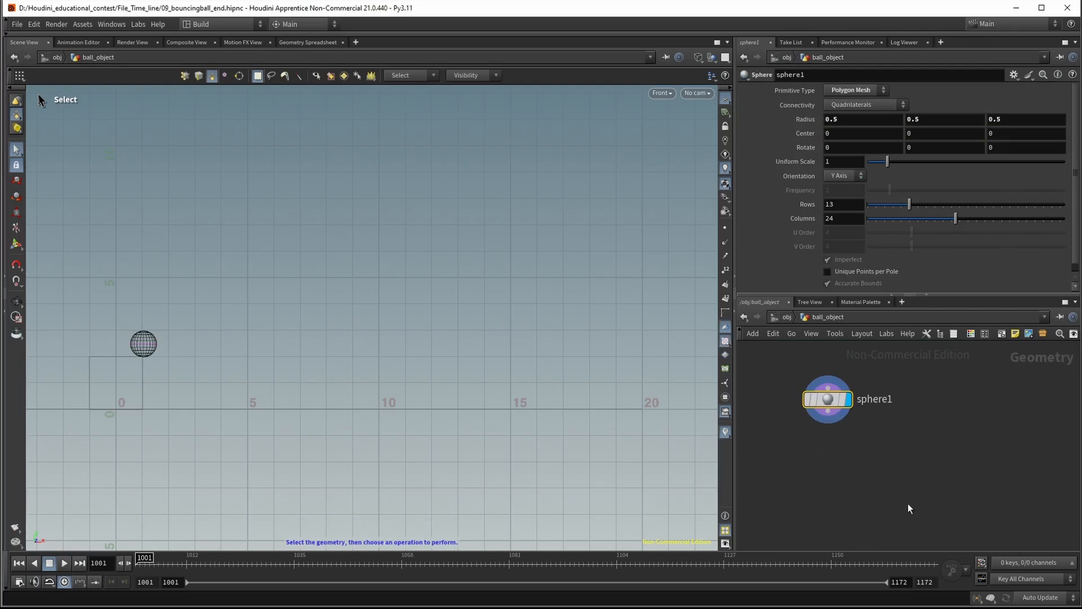
pyautogui.press('Tab')
pyautogui.write('blend')
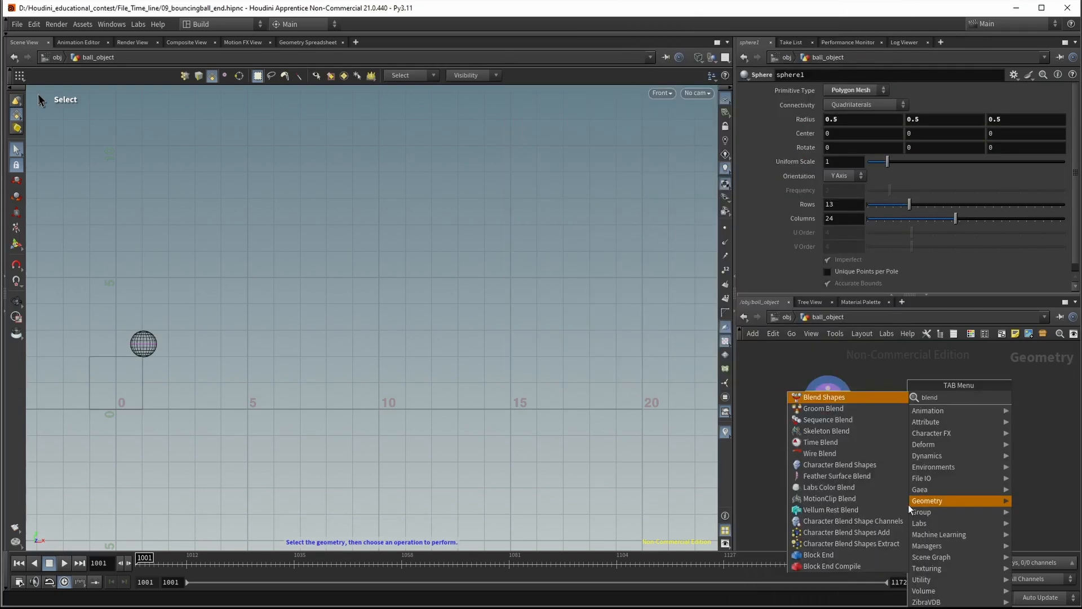
pyautogui.press('Return')
pyautogui.click(863, 505)
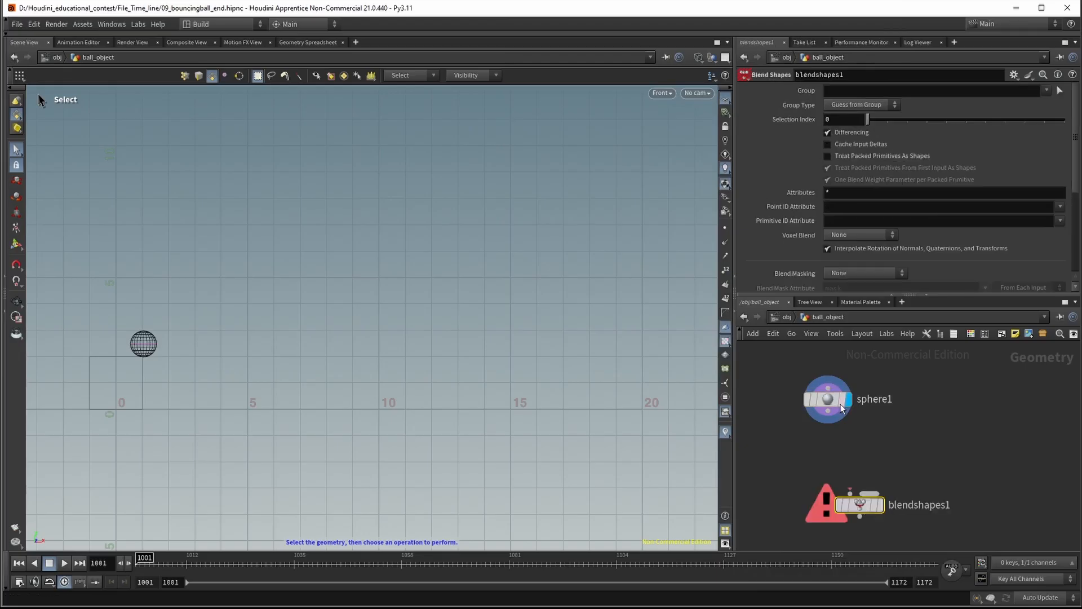
# Wire sphere1 into the first input of blendshapes1, line it up under the sphere and make it the displayed node
pyautogui.click(828, 412)
pyautogui.click(851, 494)
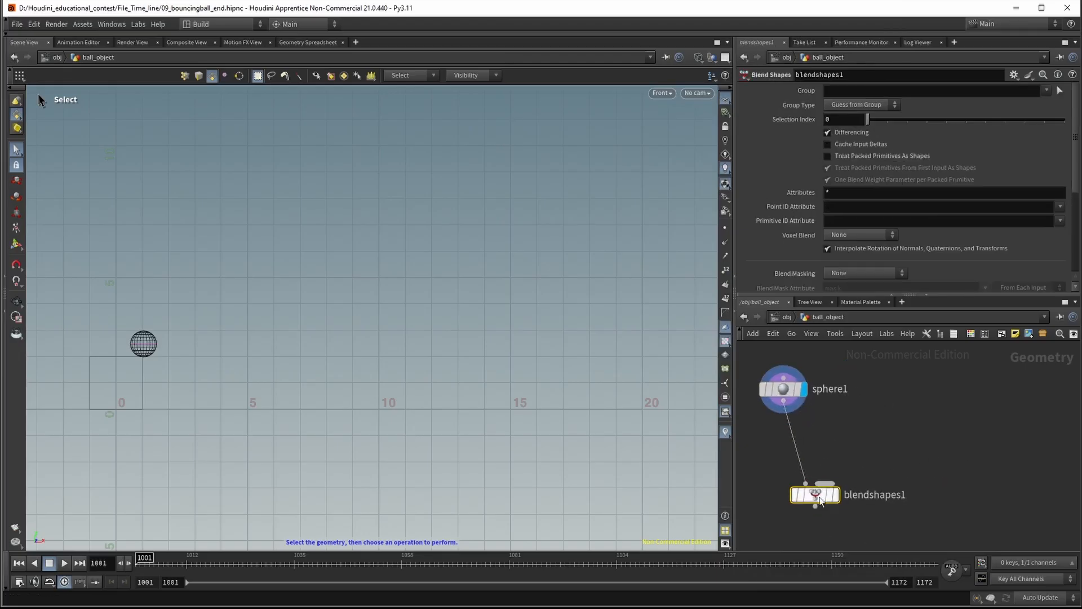
pyautogui.moveTo(836, 498); pyautogui.dragTo(805, 499)
pyautogui.click(804, 498)
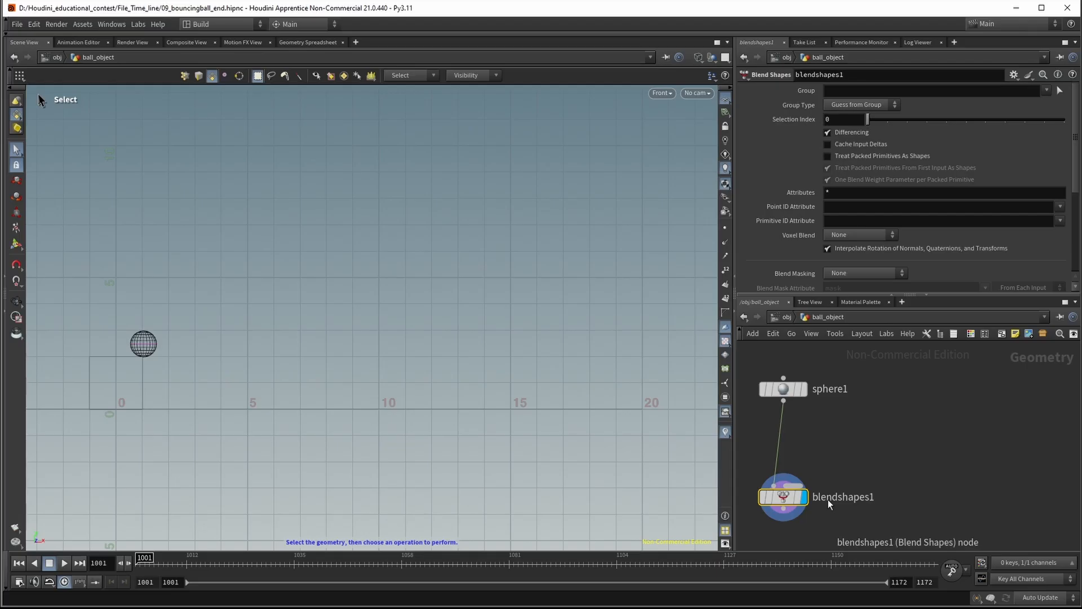
# Search the object-level node list for blend nodes, and go back inside ball_object
pyautogui.moveTo(862, 465); pyautogui.dragTo(896, 443, button='middle')
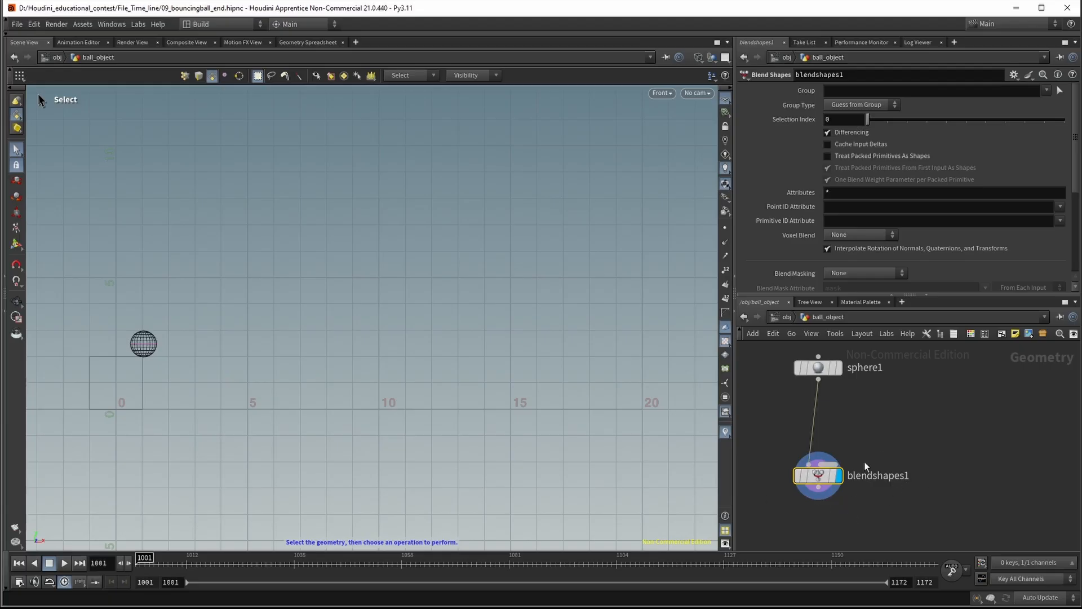
pyautogui.click(788, 317)
pyautogui.click(909, 455)
pyautogui.click(772, 318)
pyautogui.press('Tab')
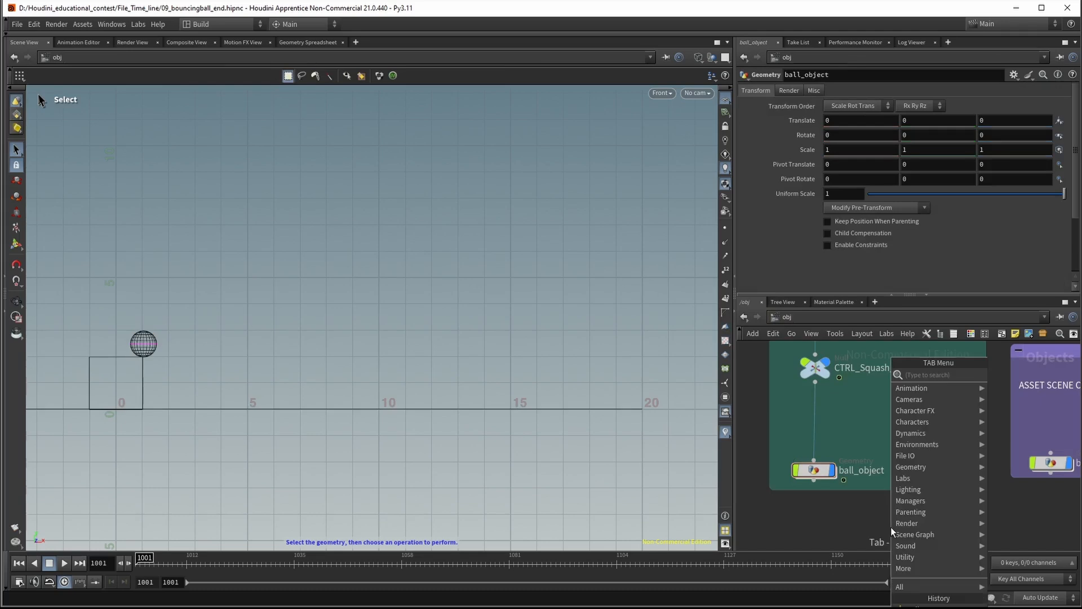
pyautogui.write('blends')
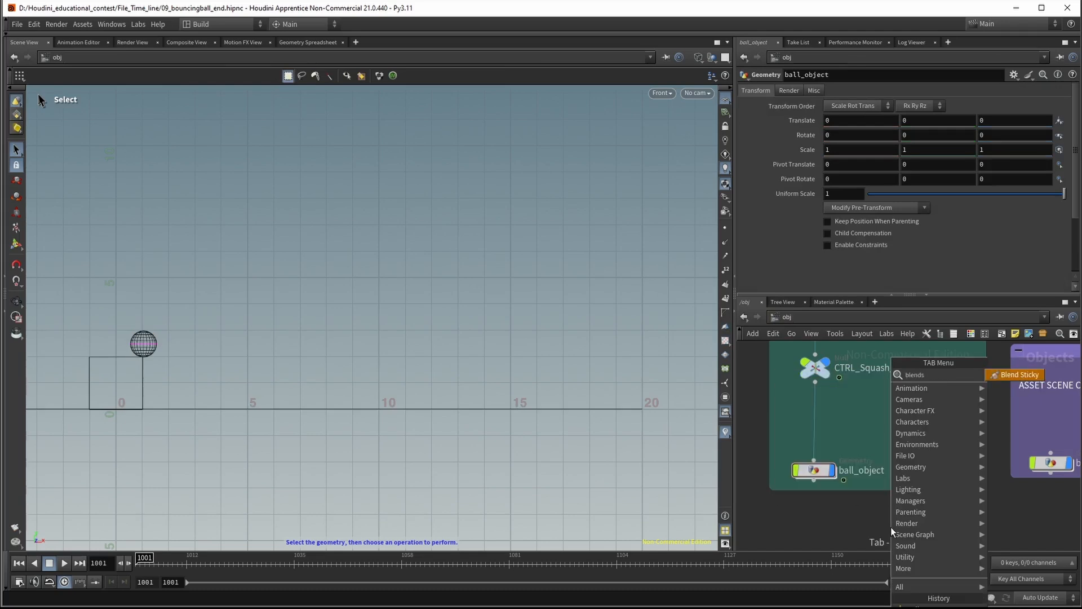
pyautogui.press('BackSpace')
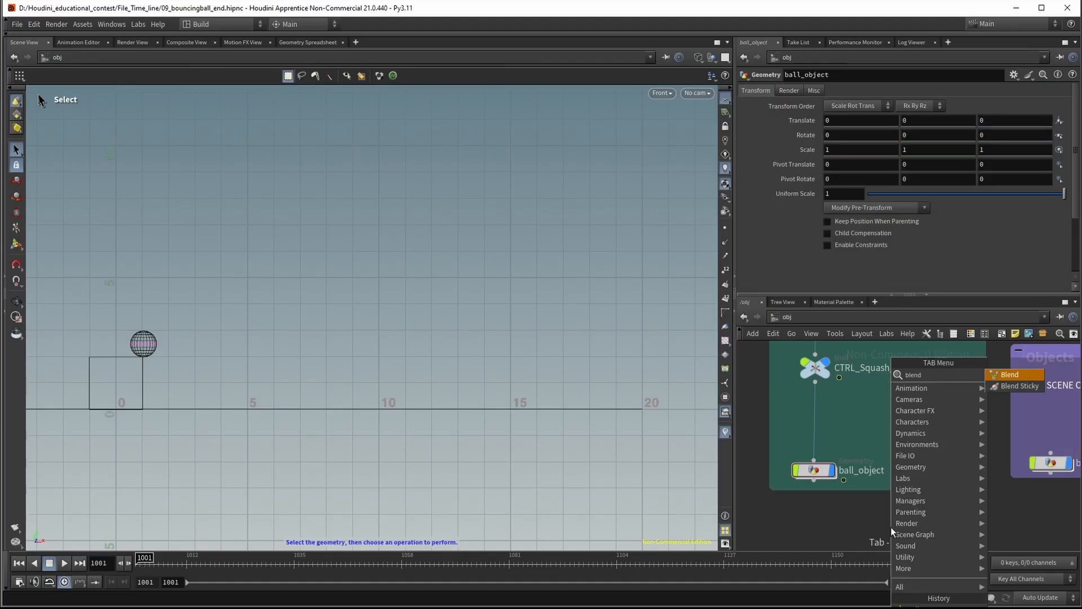
pyautogui.press('BackSpace')
pyautogui.press('BackSpace')
pyautogui.press('BackSpace')
pyautogui.press('BackSpace')
pyautogui.press('BackSpace')
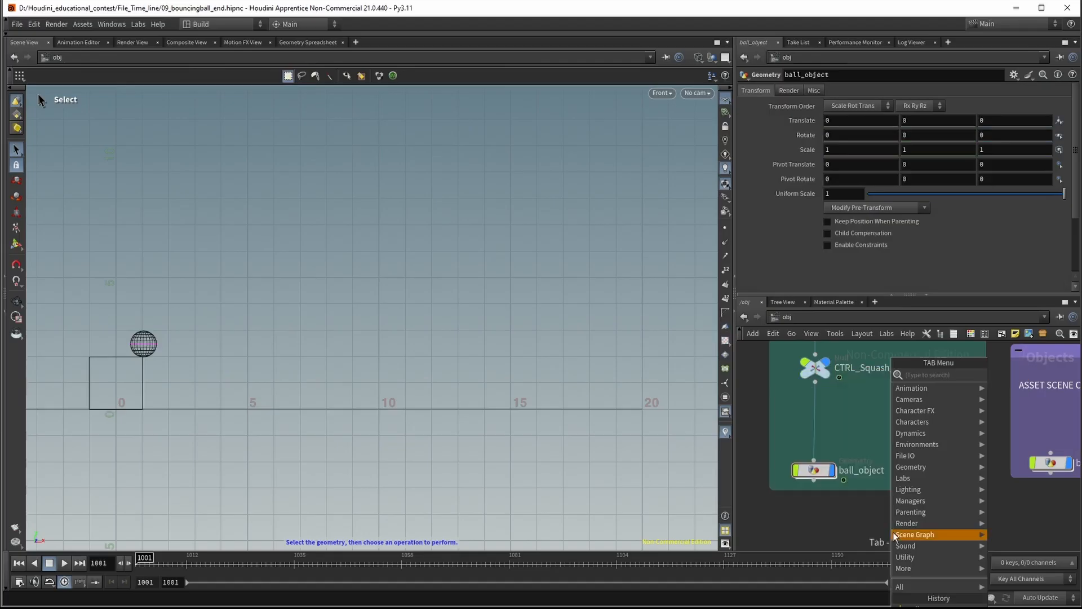
pyautogui.click(791, 524)
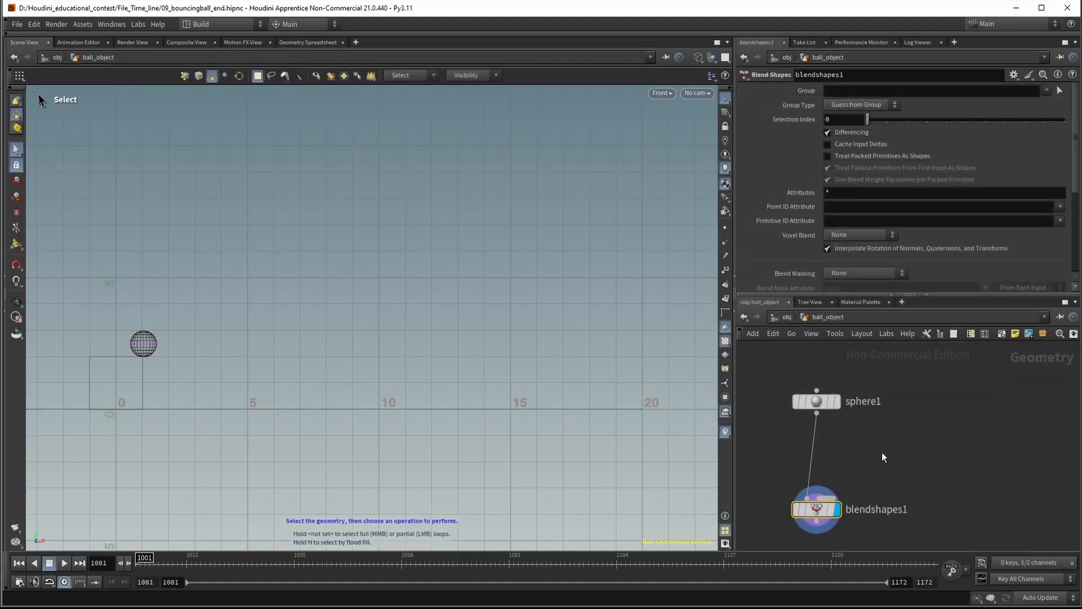
# Add a Transform node between and beside sphere1 and blendshapes1, and wire sphere1 into its input
pyautogui.press('Tab')
pyautogui.write('transf')
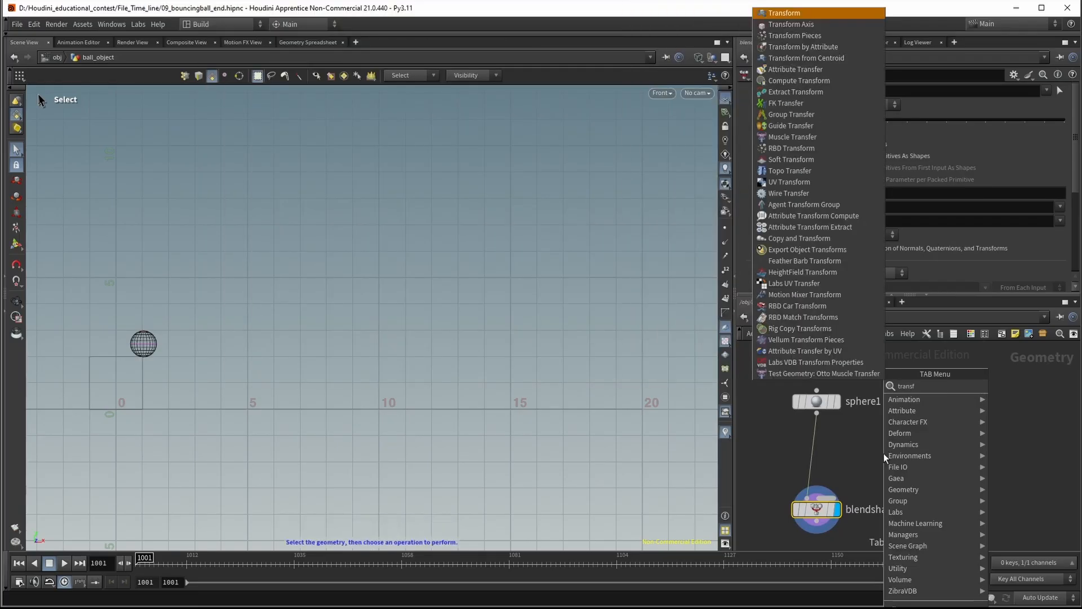
pyautogui.press('Return')
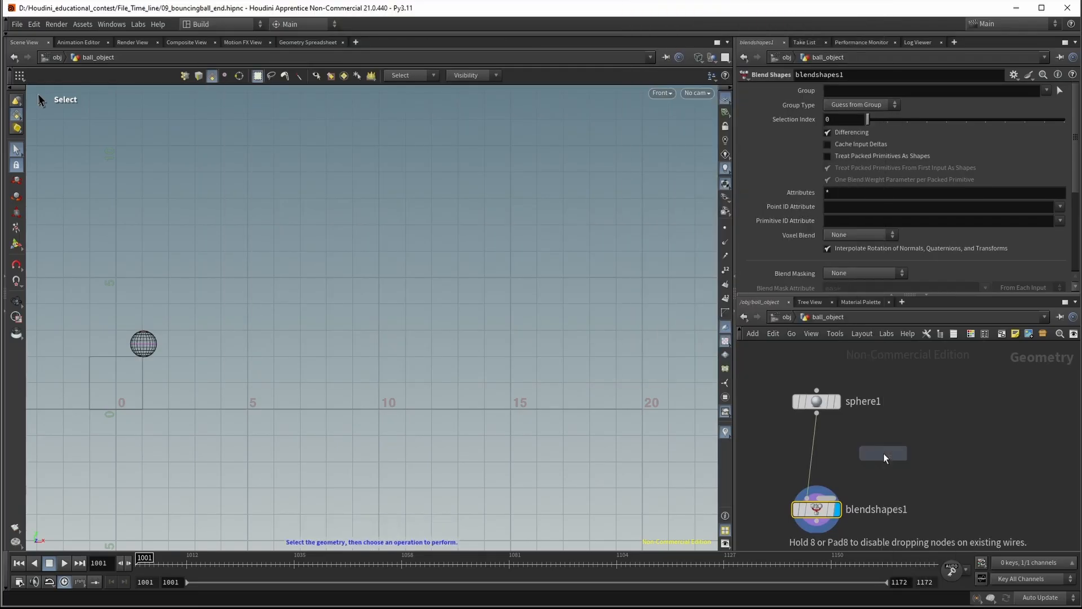
pyautogui.click(884, 453)
pyautogui.click(817, 414)
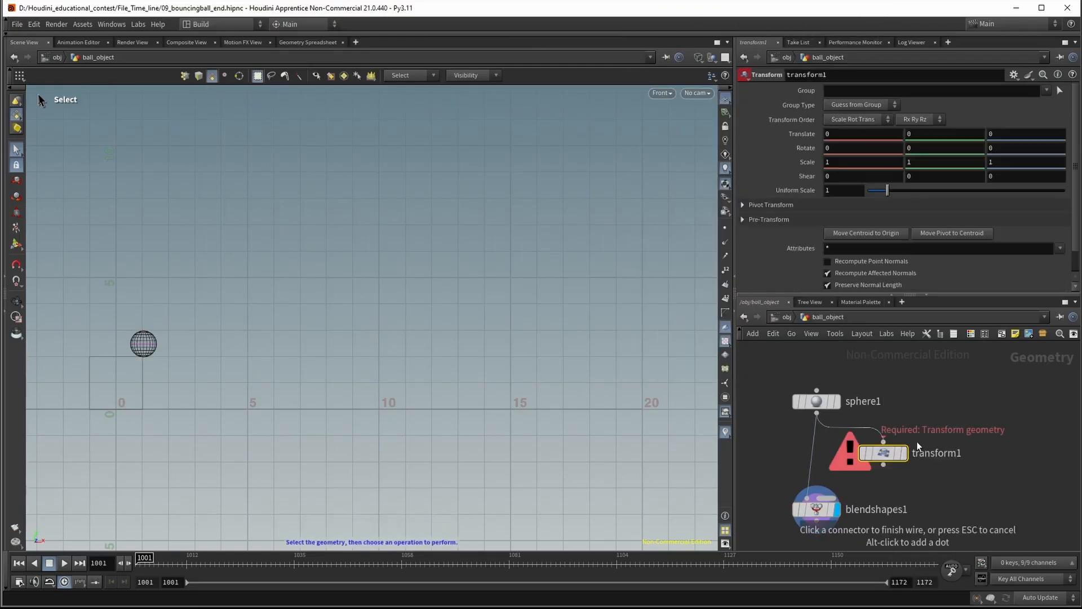
pyautogui.click(913, 442)
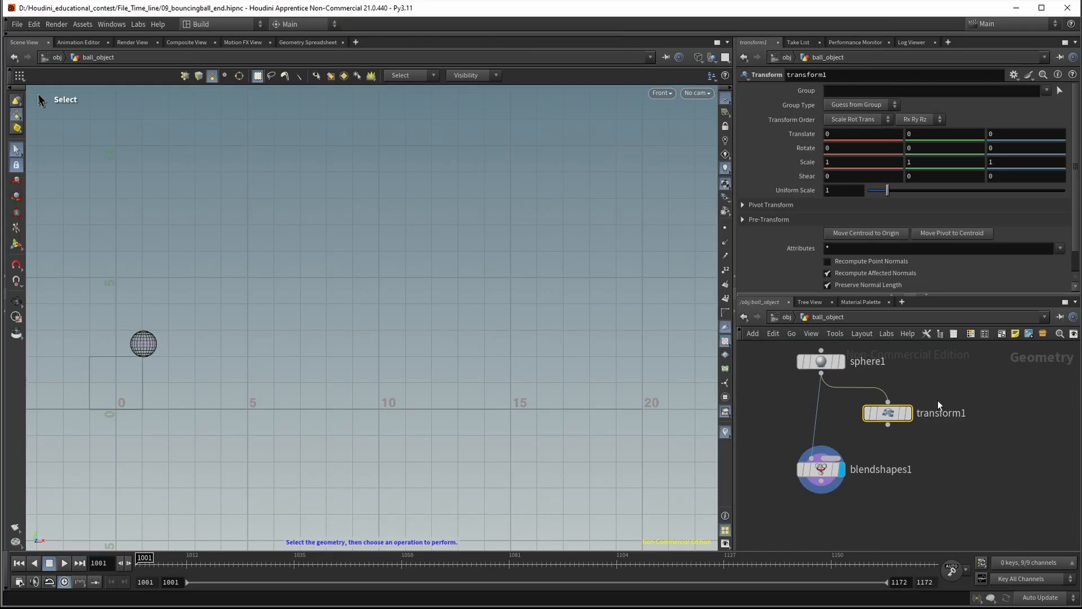
# Display the transform1 result on the ball and activate its scale handles in the viewport
pyautogui.click(908, 413)
pyautogui.press('h')
pyautogui.scroll(-5, 213, 361)
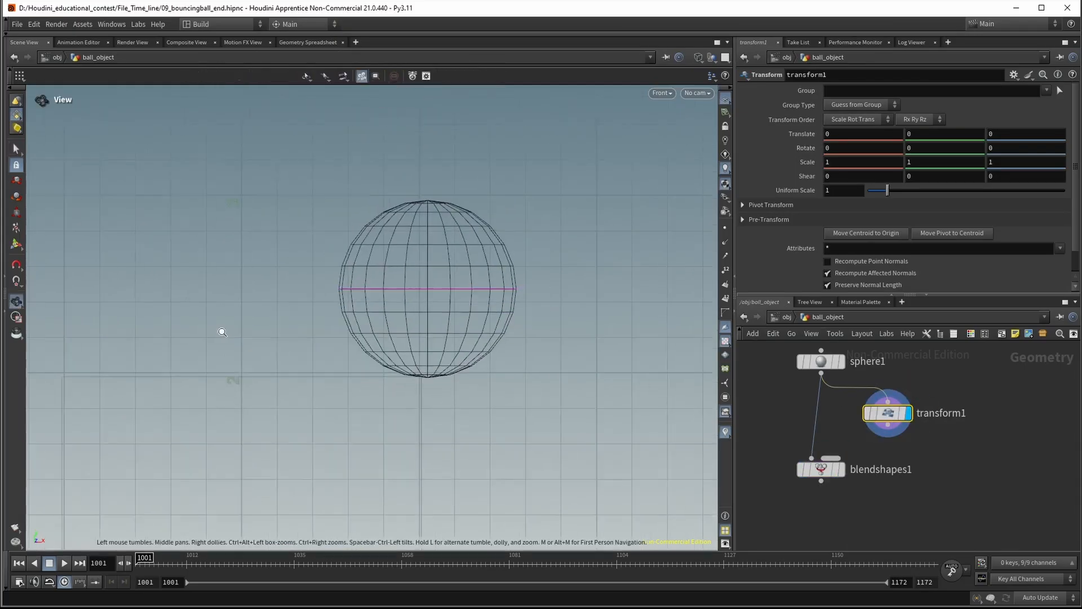
pyautogui.keyDown('alt'); pyautogui.moveTo(533, 262); pyautogui.dragTo(472, 293, button='middle'); pyautogui.keyUp('alt')
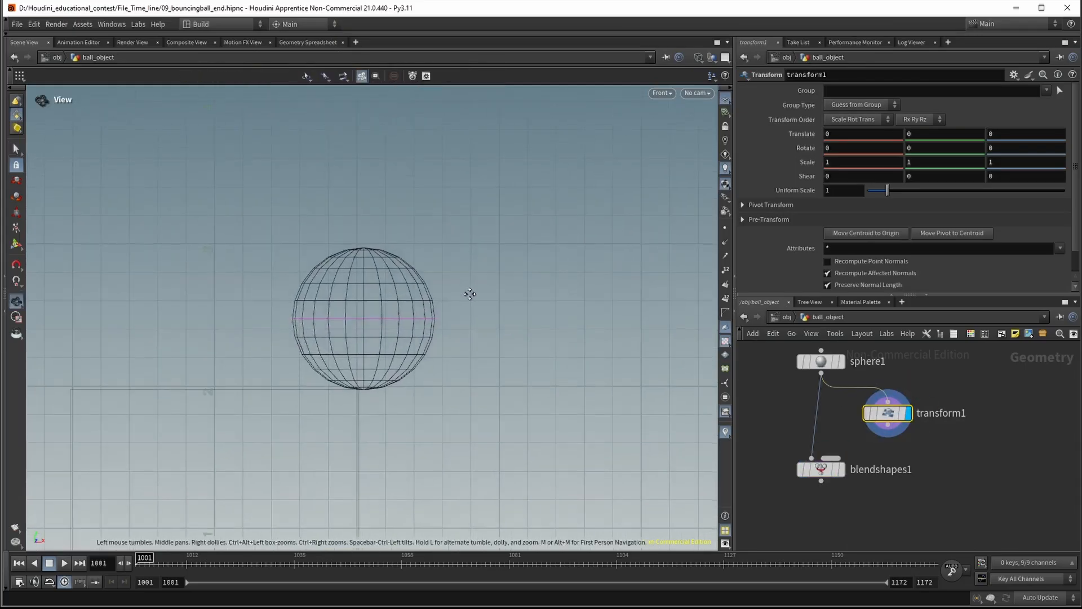
pyautogui.keyDown('alt'); pyautogui.moveTo(542, 274); pyautogui.dragTo(516, 285, button='right'); pyautogui.keyUp('alt')
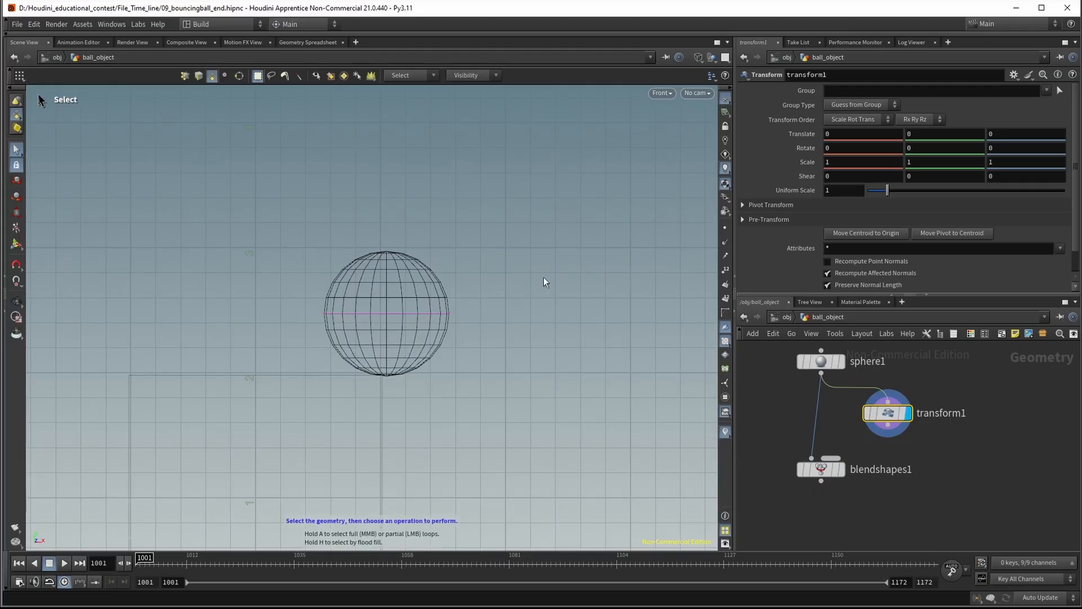
pyautogui.keyDown('alt'); pyautogui.moveTo(544, 276); pyautogui.dragTo(503, 277, button='middle'); pyautogui.keyUp('alt')
pyautogui.keyDown('alt'); pyautogui.moveTo(389, 312); pyautogui.dragTo(475, 299, button='right'); pyautogui.keyUp('alt')
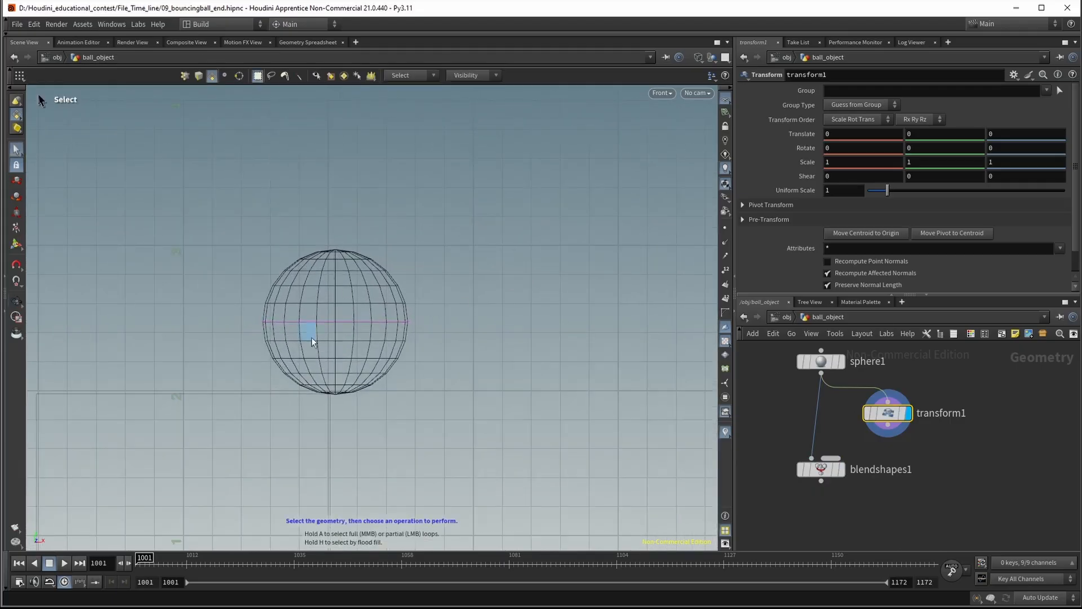
pyautogui.press('Return')
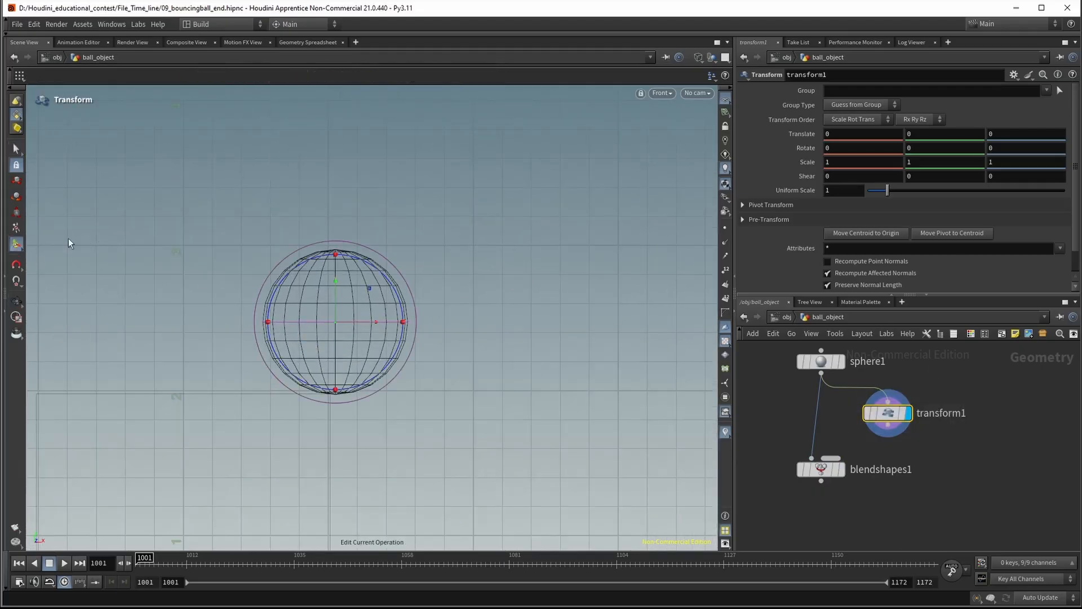
pyautogui.press('y')
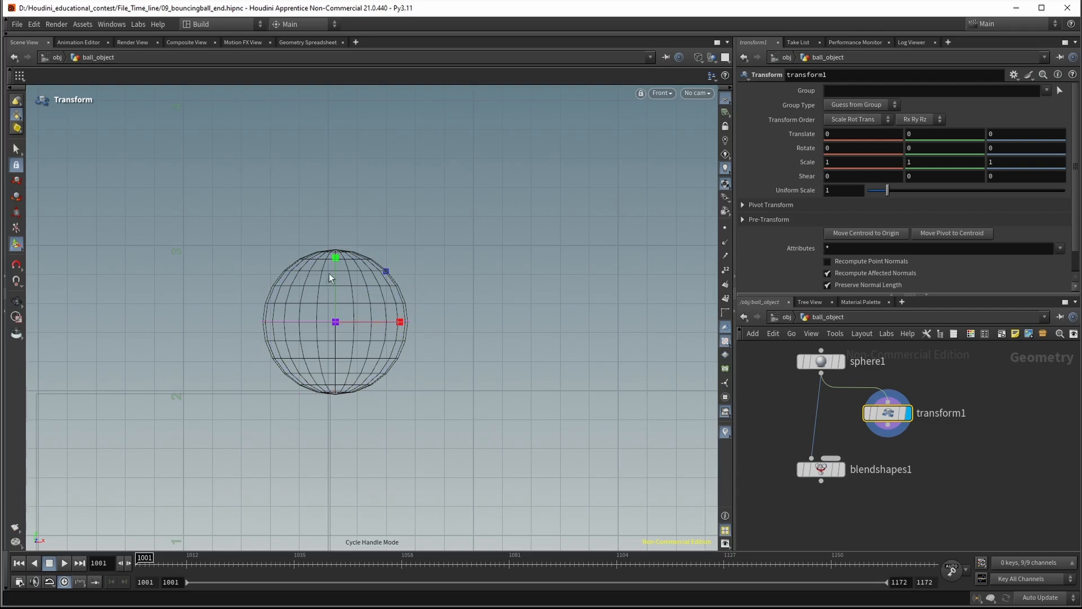
# Try to stretch the ball vertically from its centre pivot, and undo the change
pyautogui.moveTo(335, 261); pyautogui.dragTo(340, 244)
pyautogui.moveTo(341, 224); pyautogui.dragTo(344, 202)
pyautogui.hotkey('ctrl', 'z')
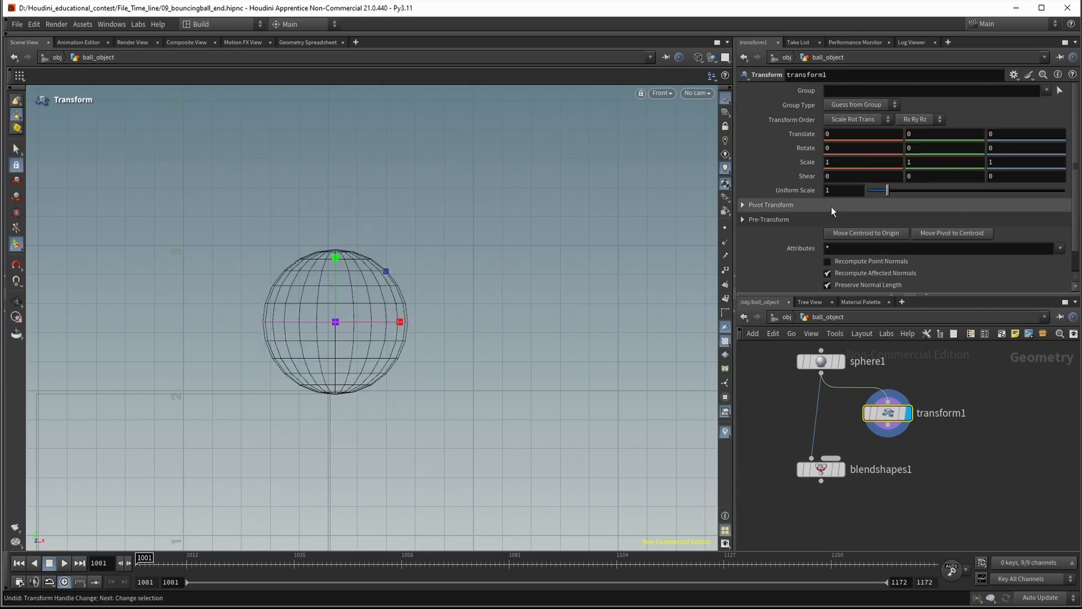
# Set transform1's Pivot Translate Y to the expression $YMIN
pyautogui.click(743, 206)
pyautogui.moveTo(930, 221); pyautogui.dragTo(904, 221)
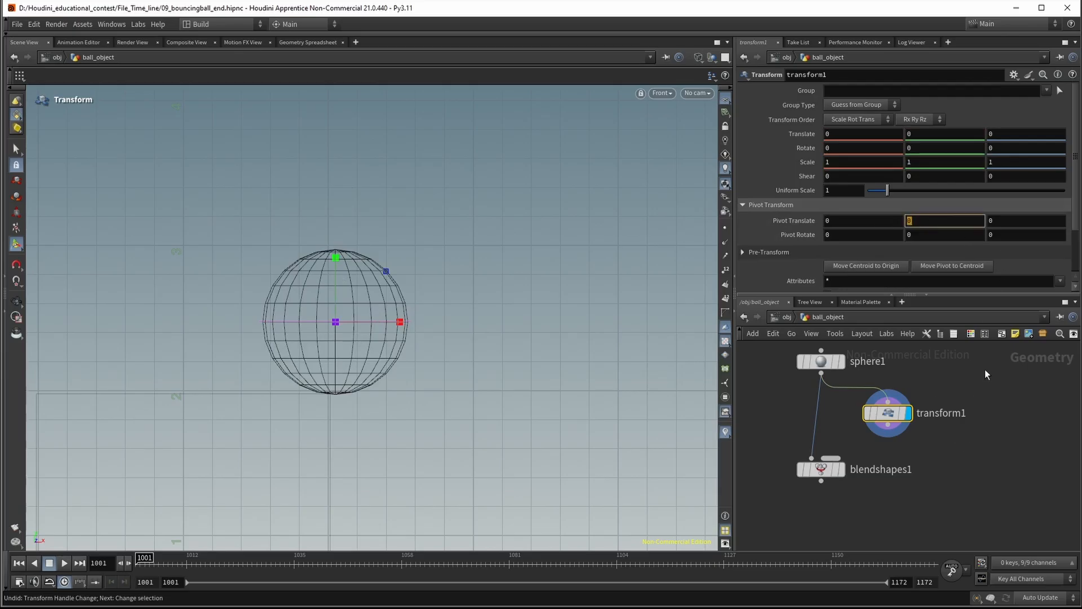
pyautogui.write('$')
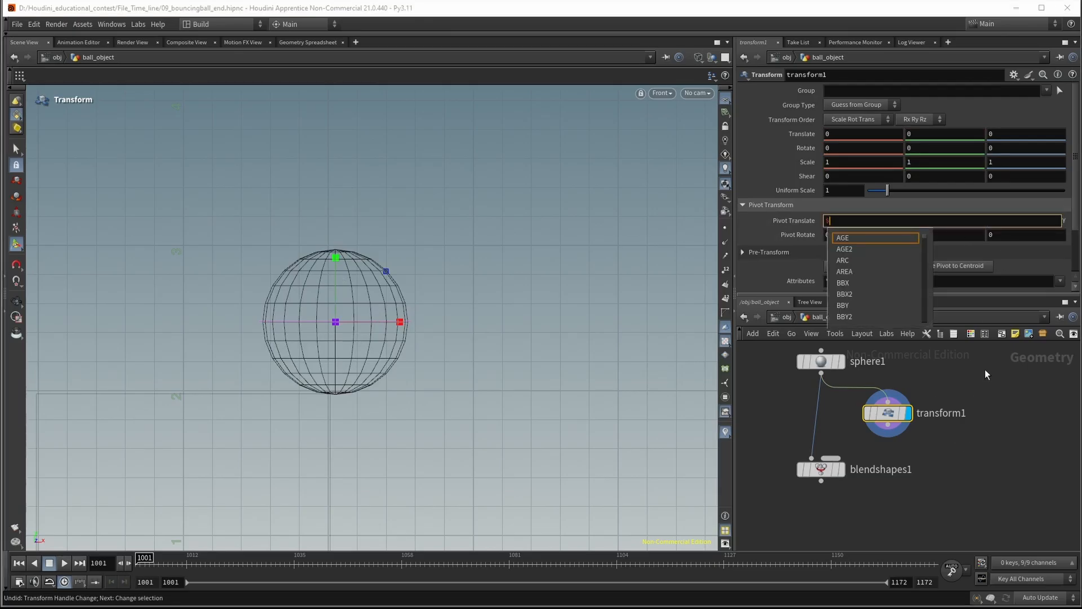
pyautogui.write('YMIN')
pyautogui.press('Return')
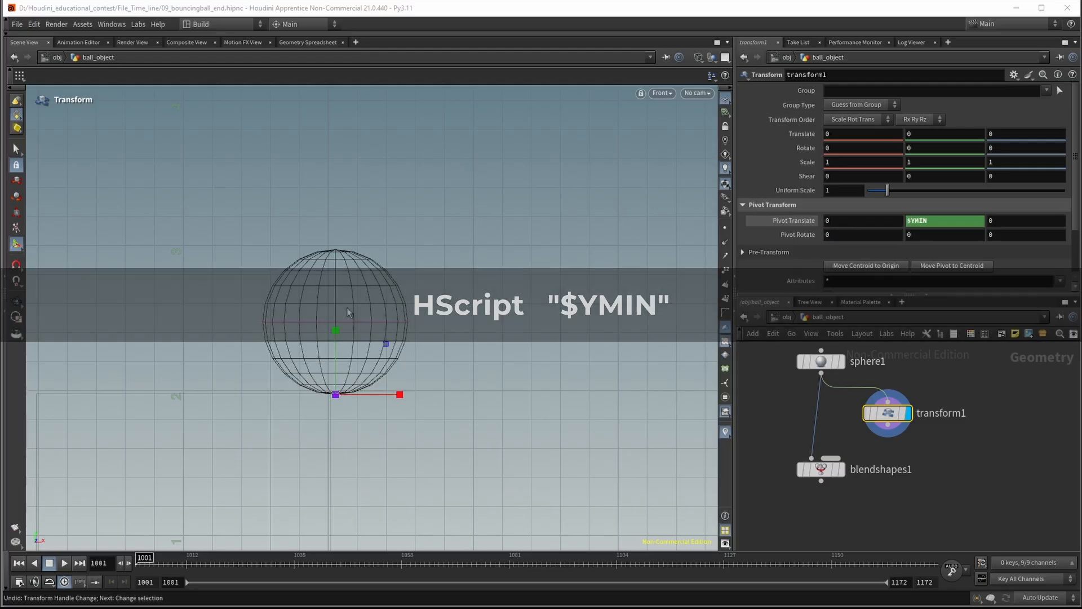
# Stretch the ball to a Y scale of about 2.35 and, in perspective, narrow it to about 0.82 in X and 0.79 in Z
pyautogui.moveTo(334, 329); pyautogui.dragTo(340, 244)
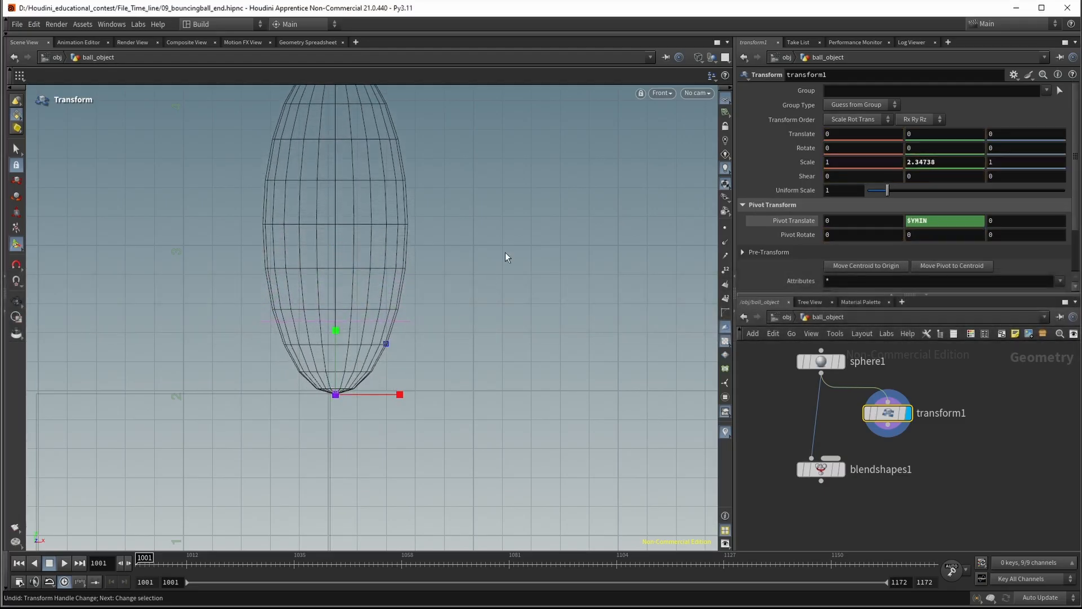
pyautogui.press('Escape')
pyautogui.scroll(-1, 467, 274)
pyautogui.moveTo(467, 274); pyautogui.dragTo(462, 275, button='right')
pyautogui.hotkey('space', '1')
pyautogui.moveTo(473, 240); pyautogui.dragTo(464, 228)
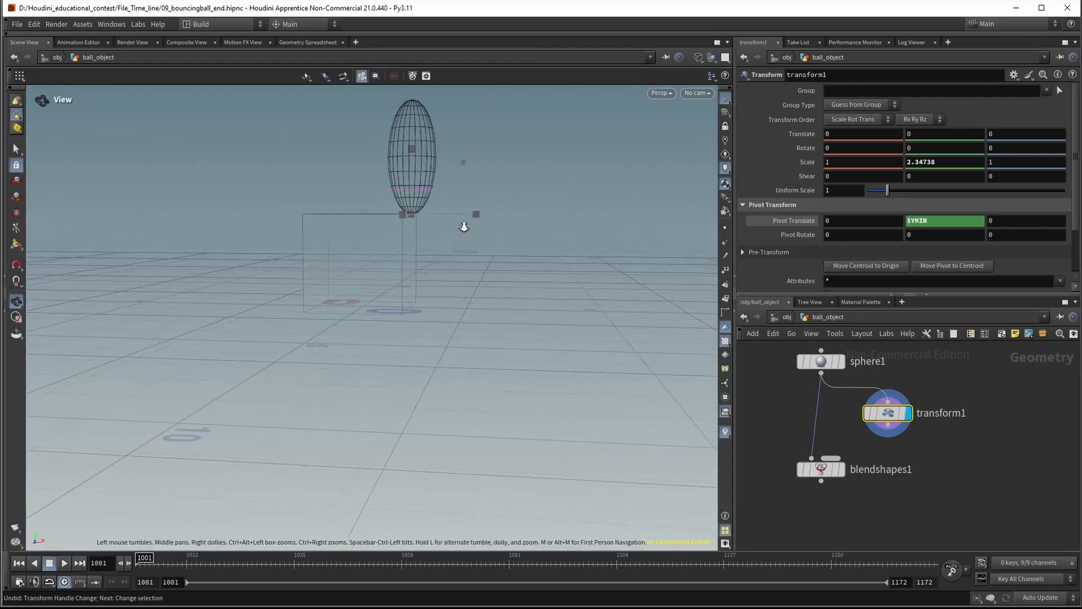
pyautogui.moveTo(464, 227); pyautogui.dragTo(406, 310, button='middle')
pyautogui.moveTo(406, 310); pyautogui.dragTo(384, 312, button='right')
pyautogui.moveTo(388, 300); pyautogui.dragTo(370, 367)
pyautogui.moveTo(370, 367); pyautogui.dragTo(390, 281, button='right')
pyautogui.moveTo(394, 324); pyautogui.dragTo(381, 324)
pyautogui.moveTo(304, 353); pyautogui.dragTo(314, 345)
# Move blendshapes1 lower and wire transform1's output into its second input
pyautogui.moveTo(940, 456); pyautogui.dragTo(985, 437, button='middle')
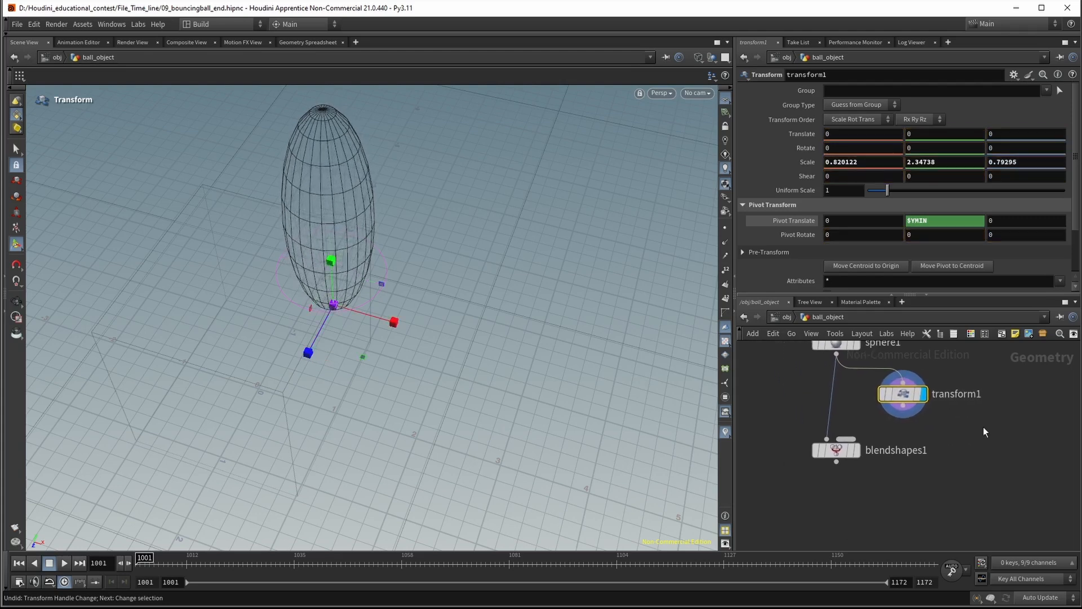
pyautogui.moveTo(840, 454); pyautogui.dragTo(832, 503)
pyautogui.click(839, 488)
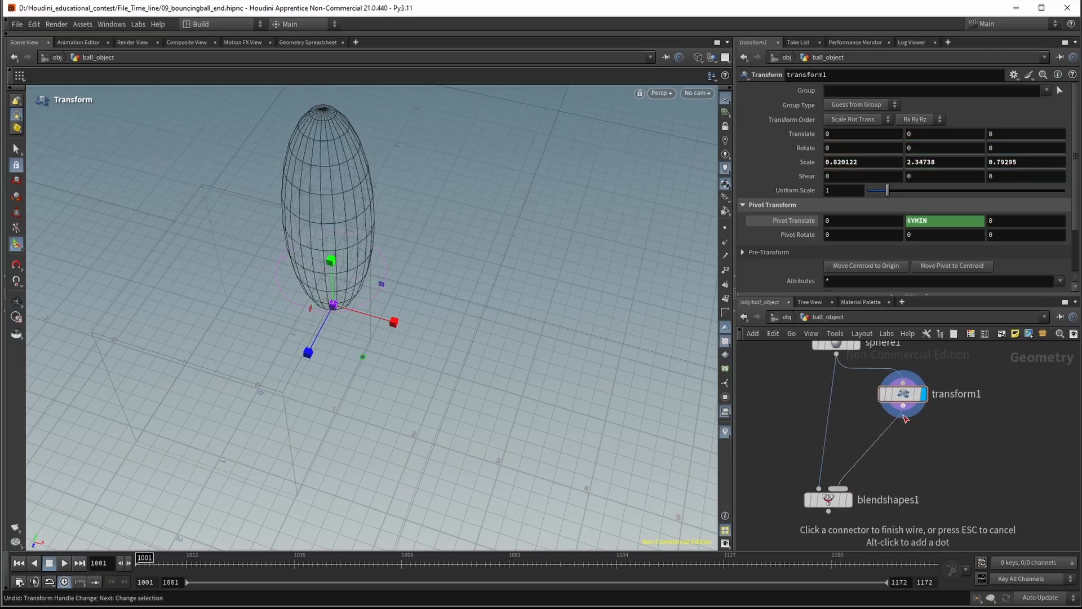
pyautogui.click(902, 405)
# Duplicate transform1 to its side, keeping it fed by sphere1, and wire the copy into blendshapes1's second input
pyautogui.moveTo(919, 473); pyautogui.dragTo(888, 474, button='middle')
pyautogui.keyDown('alt'); pyautogui.moveTo(857, 408); pyautogui.dragTo(997, 452); pyautogui.keyUp('alt')
pyautogui.click(786, 494)
pyautogui.click(1005, 460)
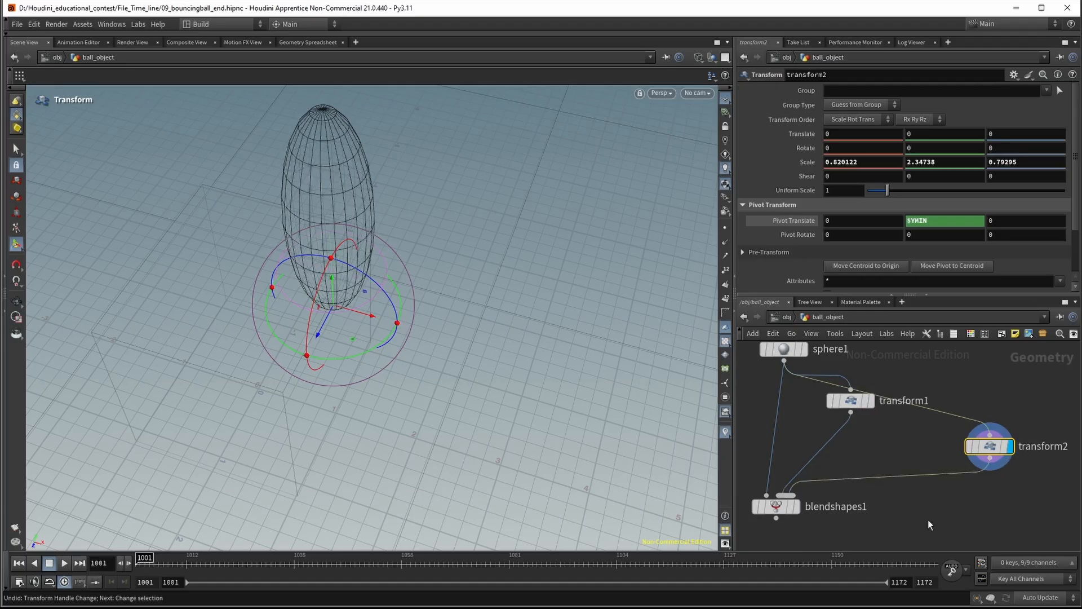
pyautogui.moveTo(1014, 501); pyautogui.dragTo(935, 501, button='middle')
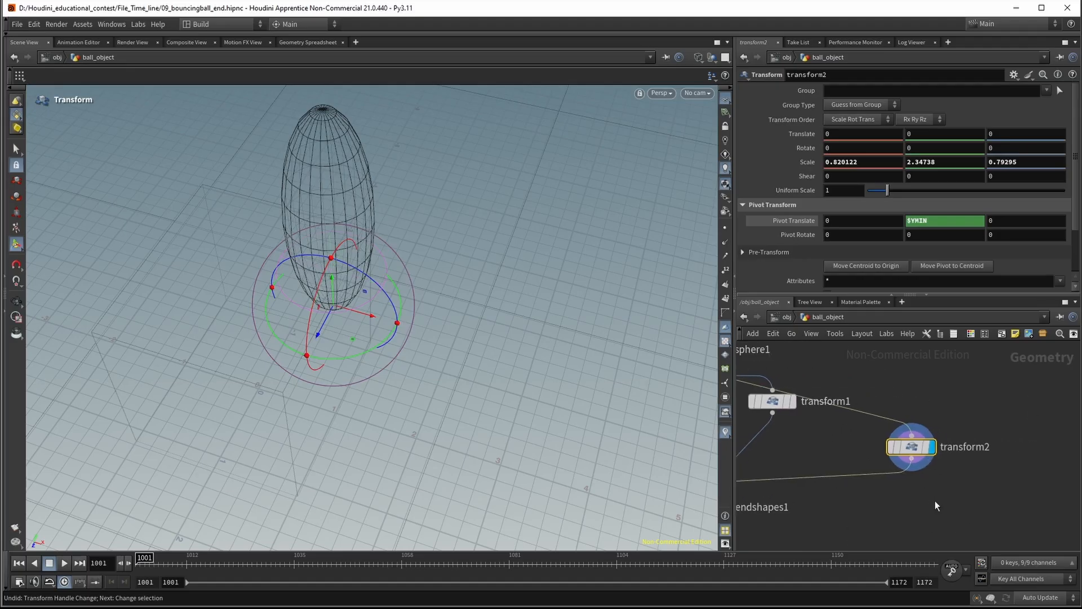
# Delete the transform2 node and display the result of blendshapes1
pyautogui.moveTo(960, 398); pyautogui.dragTo(859, 479)
pyautogui.moveTo(978, 521); pyautogui.dragTo(1032, 451, button='middle')
pyautogui.press('Delete')
pyautogui.moveTo(895, 445); pyautogui.dragTo(1009, 485, button='middle')
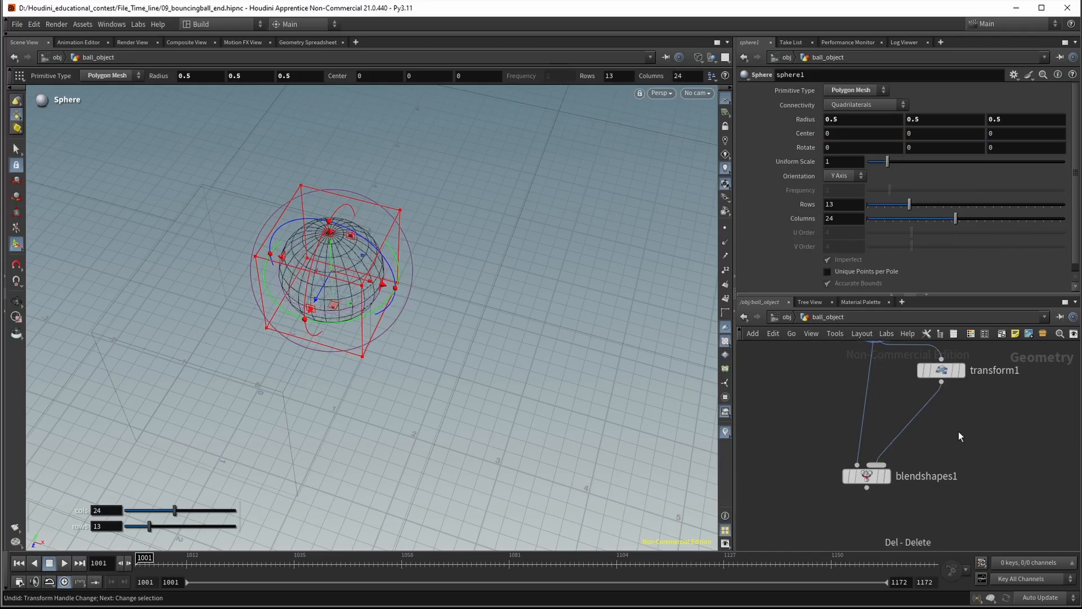
pyautogui.moveTo(958, 431); pyautogui.dragTo(952, 451, button='middle')
pyautogui.moveTo(963, 458); pyautogui.dragTo(806, 506)
pyautogui.click(880, 496)
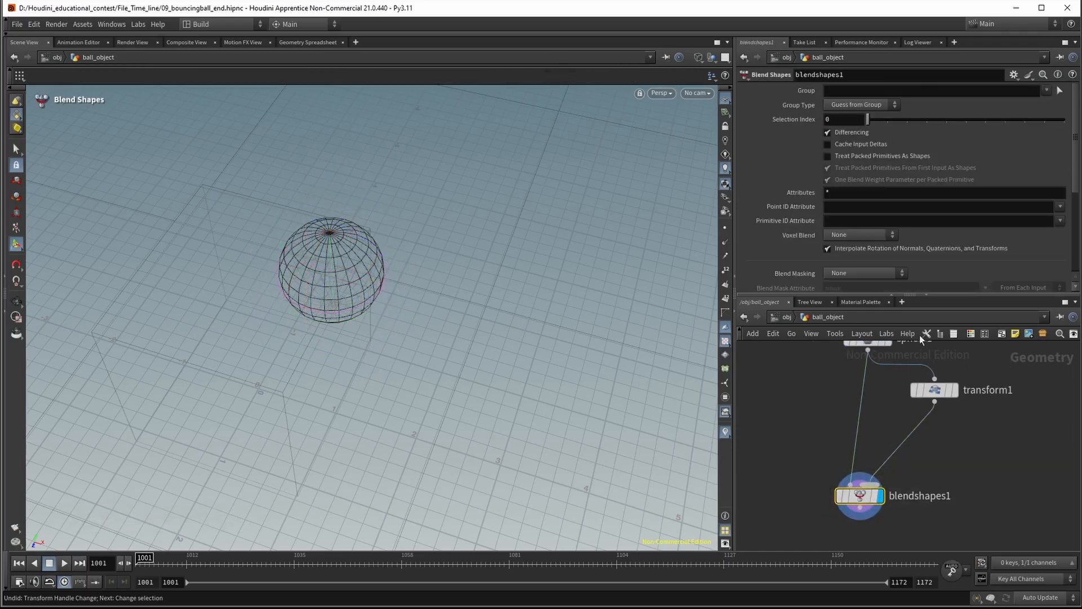
# Try blendshapes1's blend1 weight at 0.565 and 0.286 to test the stretch shape
pyautogui.scroll(-2, 908, 231)
pyautogui.scroll(-3, 908, 231)
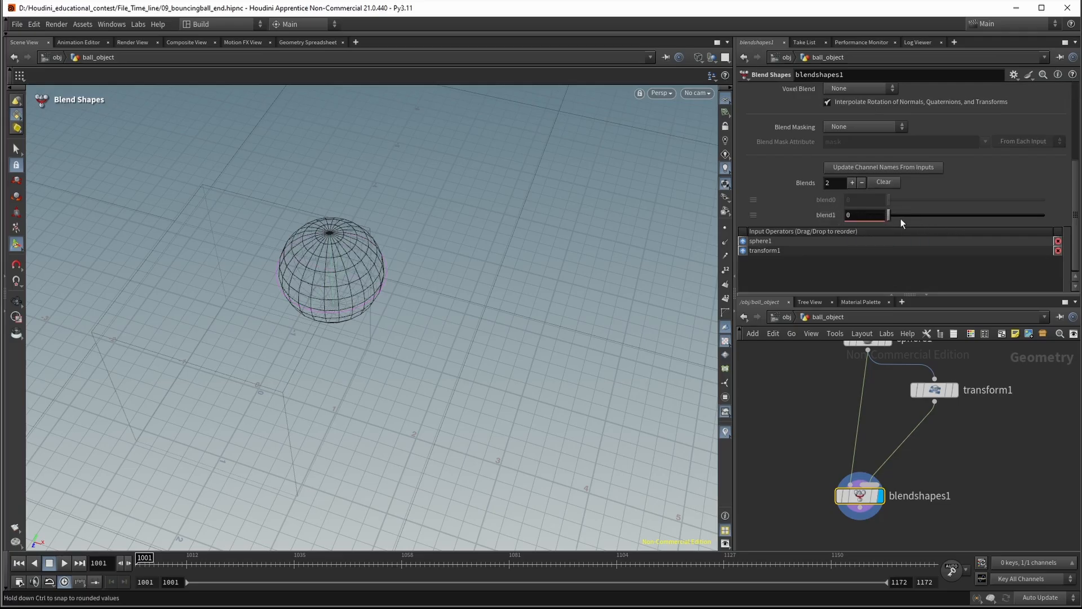
pyautogui.moveTo(890, 217); pyautogui.dragTo(977, 221)
pyautogui.moveTo(872, 411); pyautogui.dragTo(865, 452, button='middle')
pyautogui.moveTo(1020, 400); pyautogui.dragTo(983, 372, button='middle')
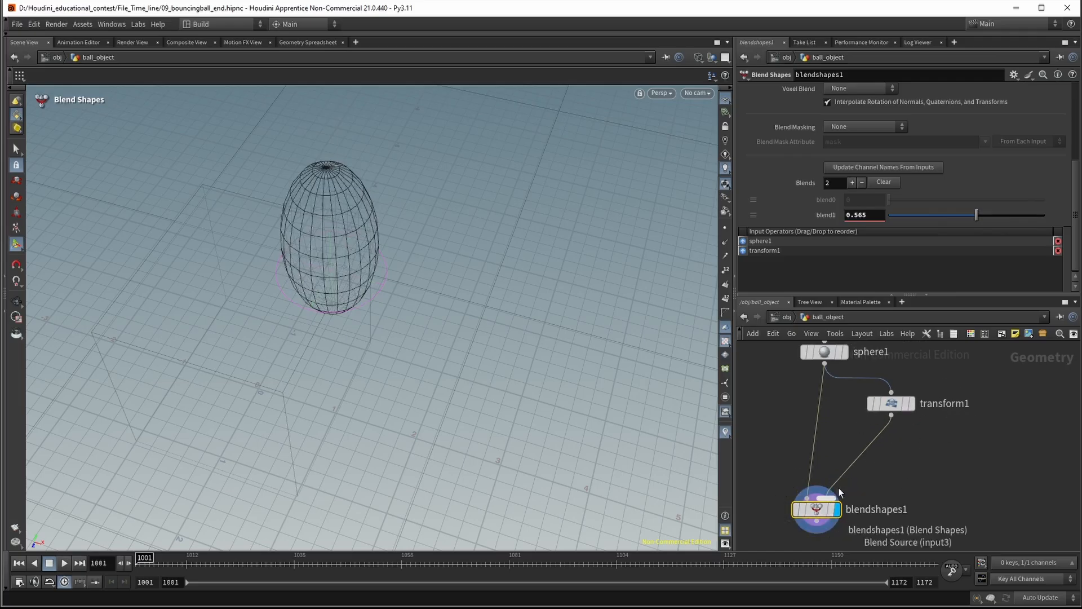
pyautogui.moveTo(975, 217); pyautogui.dragTo(933, 216)
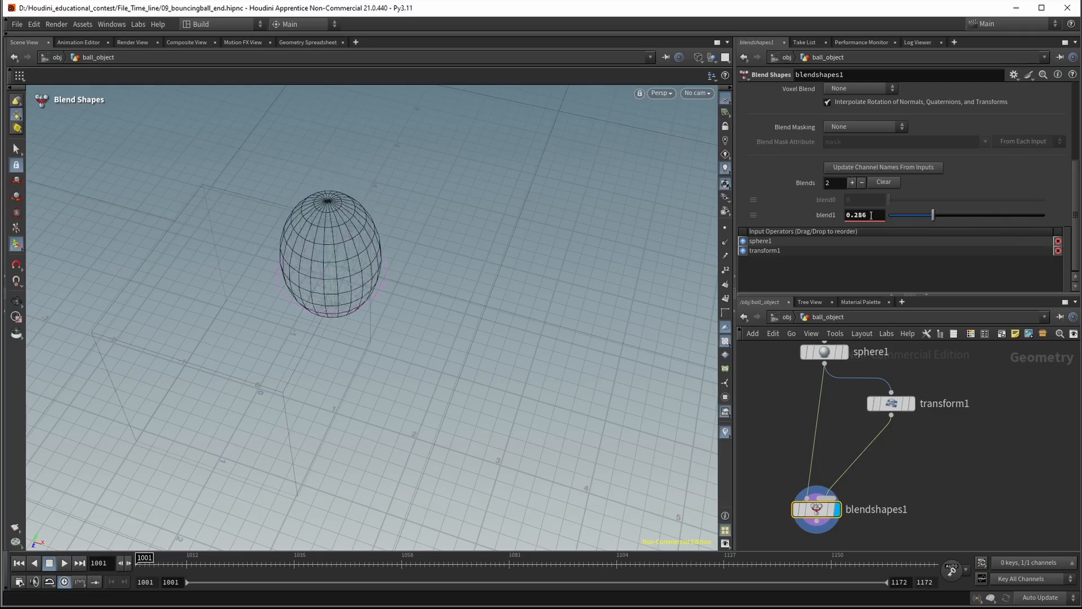
# Try blend1 beyond its range at -0.614 and about 2.88, viewing the ball from the side, and reset it to 0
pyautogui.moveTo(871, 215); pyautogui.dragTo(820, 214, button='middle')
pyautogui.press('Escape')
pyautogui.moveTo(553, 309); pyautogui.dragTo(476, 259)
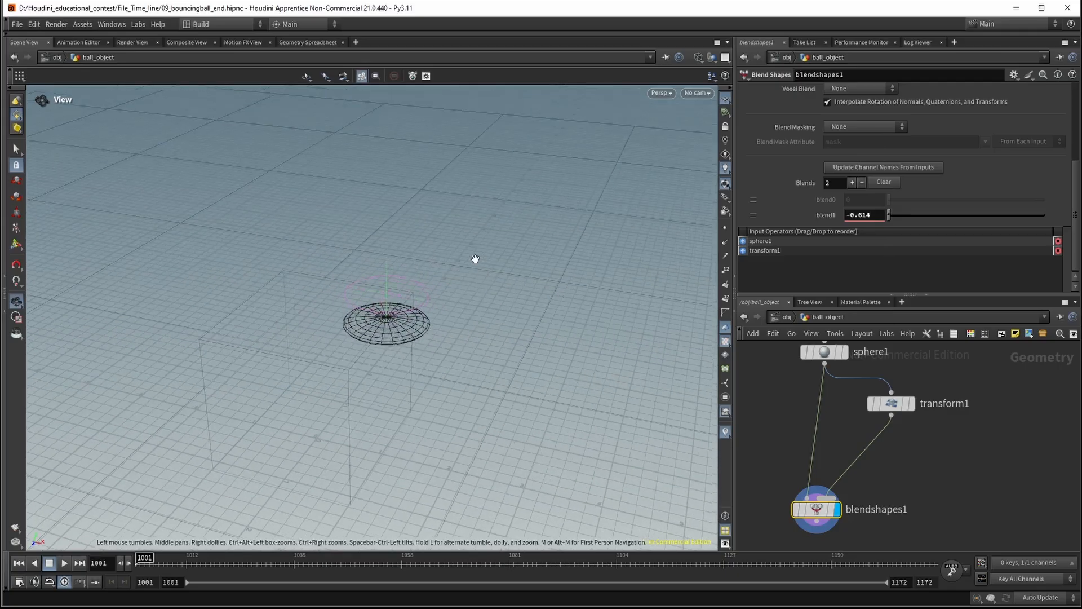
pyautogui.keyDown('alt'); pyautogui.moveTo(498, 356); pyautogui.dragTo(460, 350); pyautogui.keyUp('alt')
pyautogui.keyDown('alt'); pyautogui.moveTo(455, 340); pyautogui.dragTo(617, 324, button='right'); pyautogui.keyUp('alt')
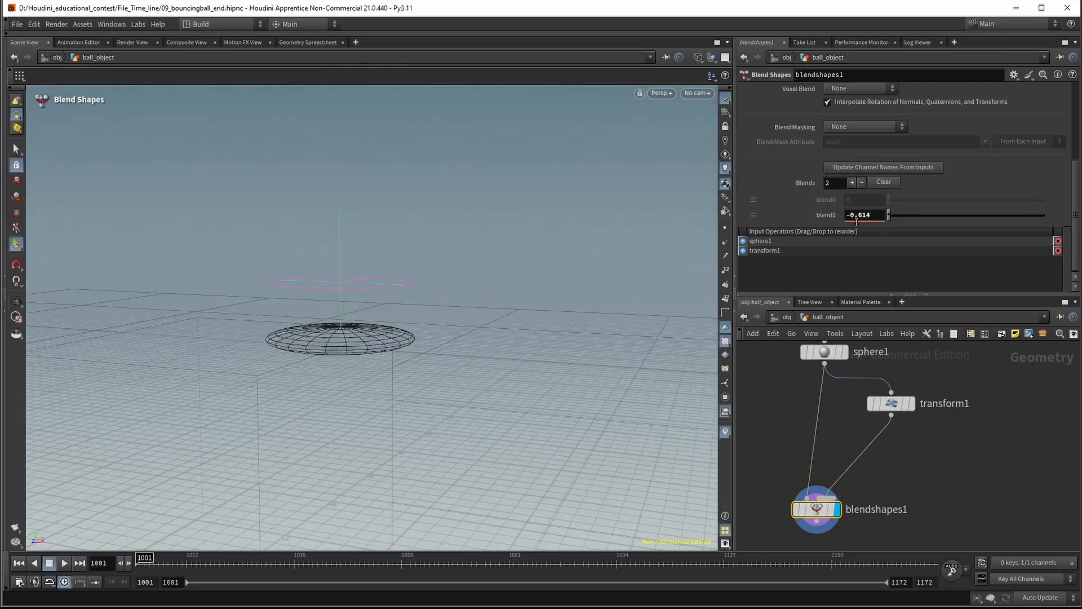
pyautogui.moveTo(871, 215); pyautogui.dragTo(1050, 214, button='middle')
pyautogui.moveTo(875, 216); pyautogui.dragTo(808, 216)
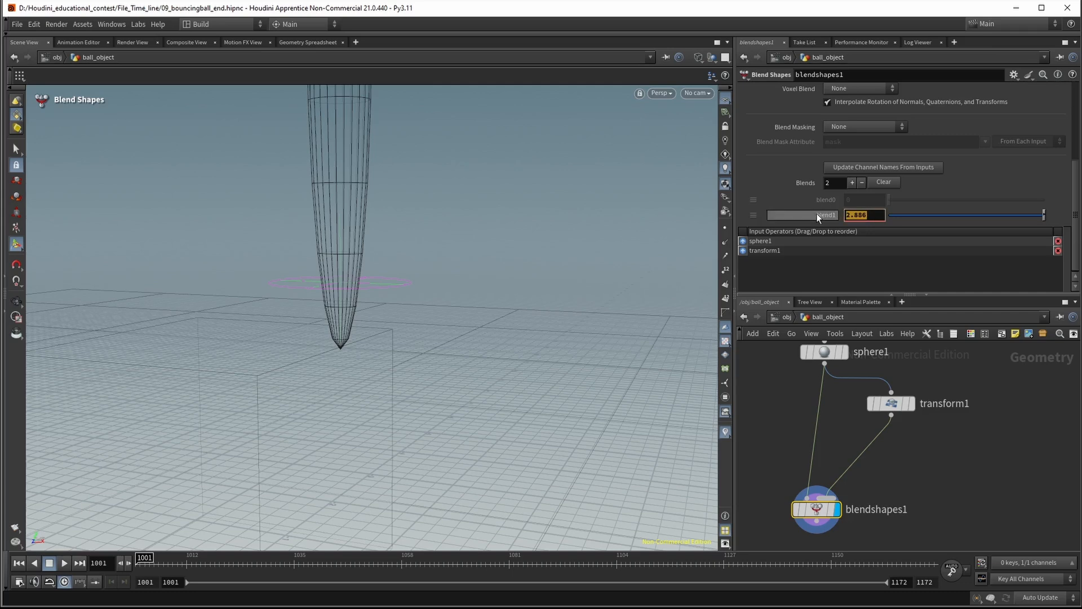
pyautogui.keyDown('ctrl'); pyautogui.middleClick(817, 213); pyautogui.keyUp('ctrl')
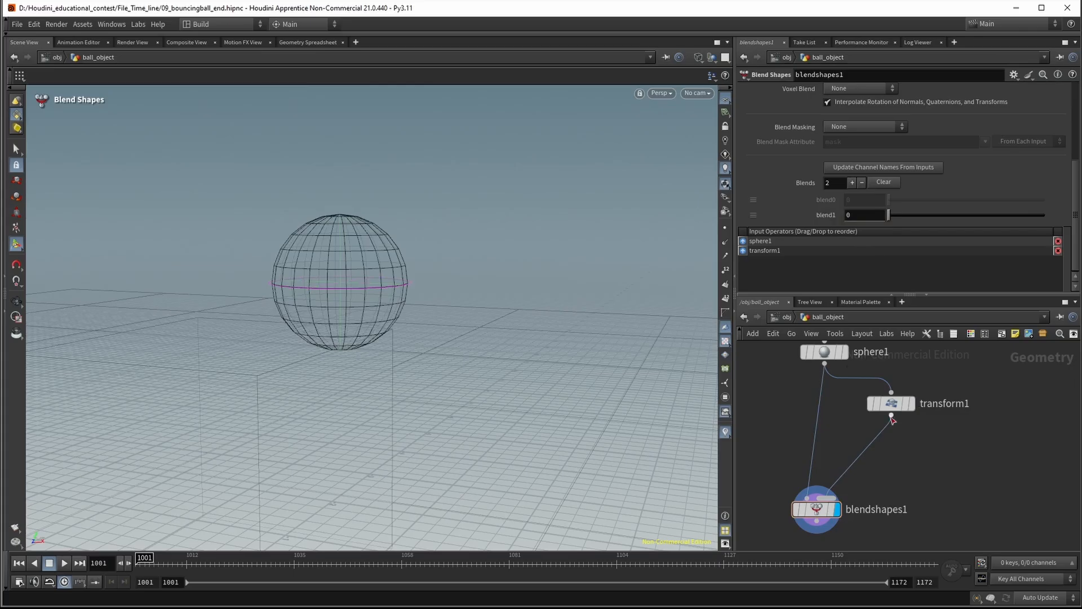
# Add an Output node wired below blendshapes1, set it as the displayed node and align it with blendshapes1
pyautogui.moveTo(947, 475); pyautogui.dragTo(972, 389, button='middle')
pyautogui.press('Tab')
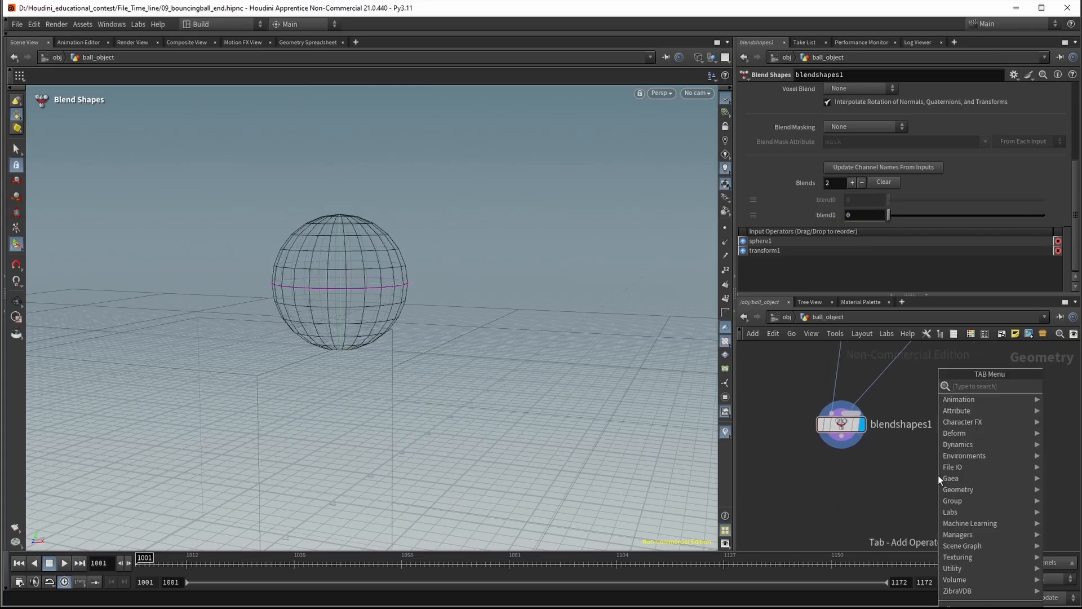
pyautogui.click(938, 475)
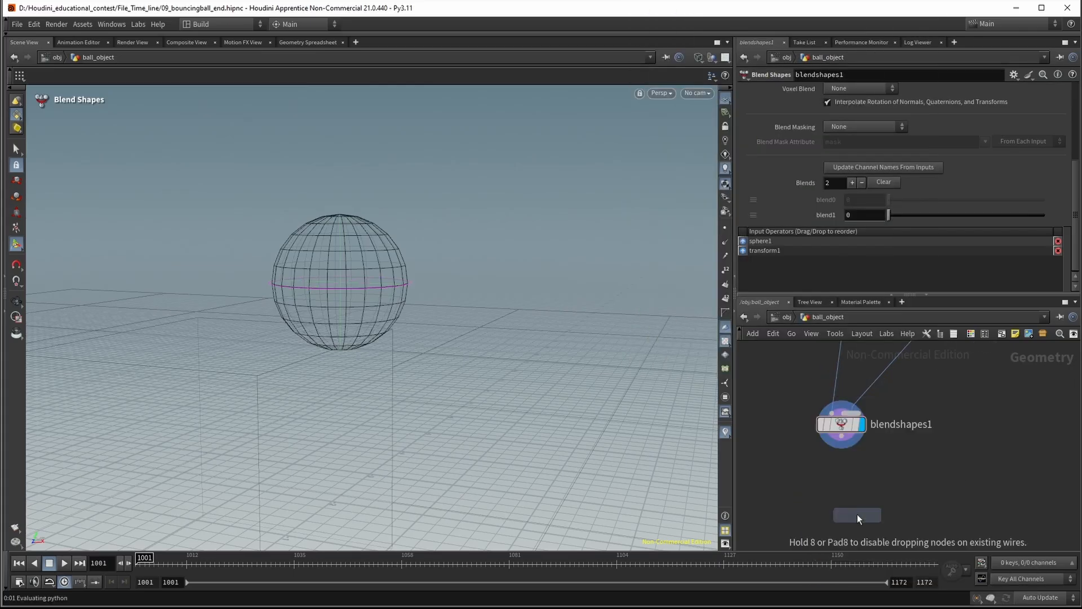
pyautogui.click(857, 514)
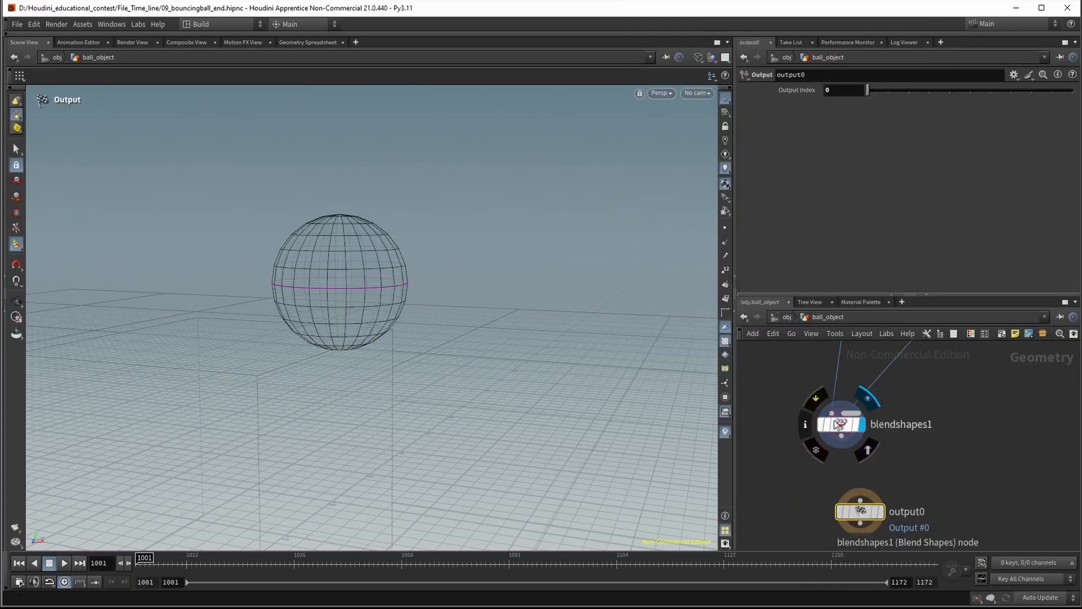
pyautogui.click(880, 512)
pyautogui.moveTo(863, 514); pyautogui.dragTo(844, 516)
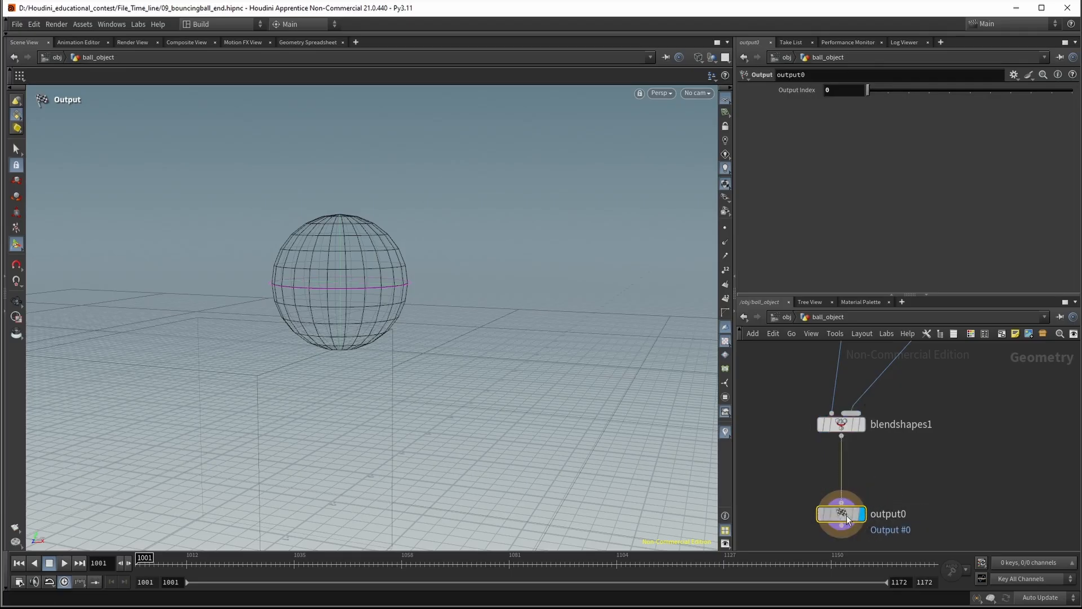
# In the parameter interface of the CTRL_Squash_and_Stretch null, add a Float parameter labelled Squash_and_Stretch
pyautogui.click(787, 317)
pyautogui.click(807, 459)
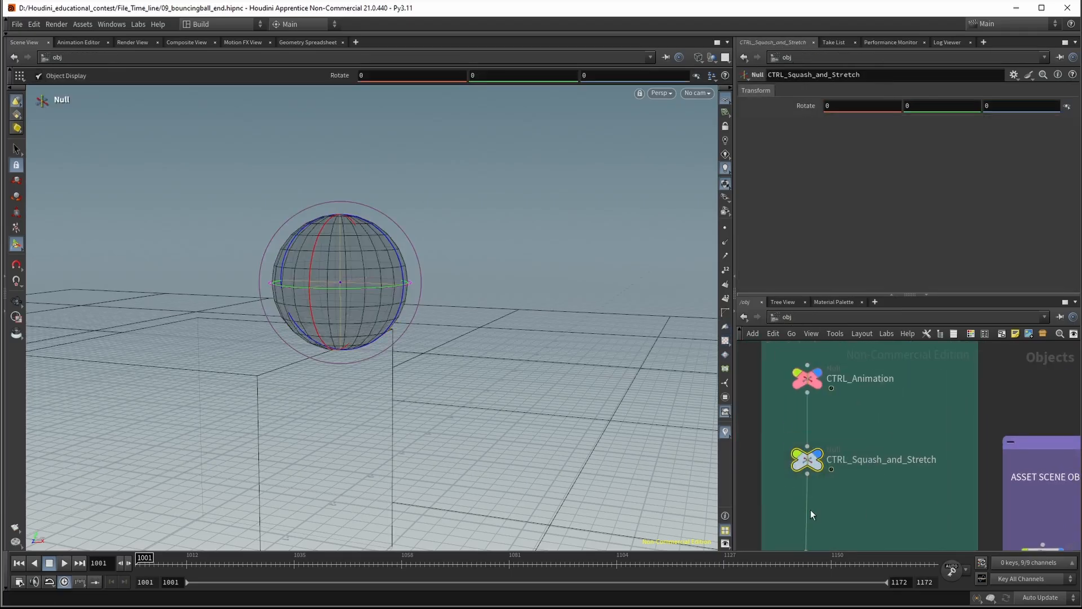
pyautogui.click(1013, 76)
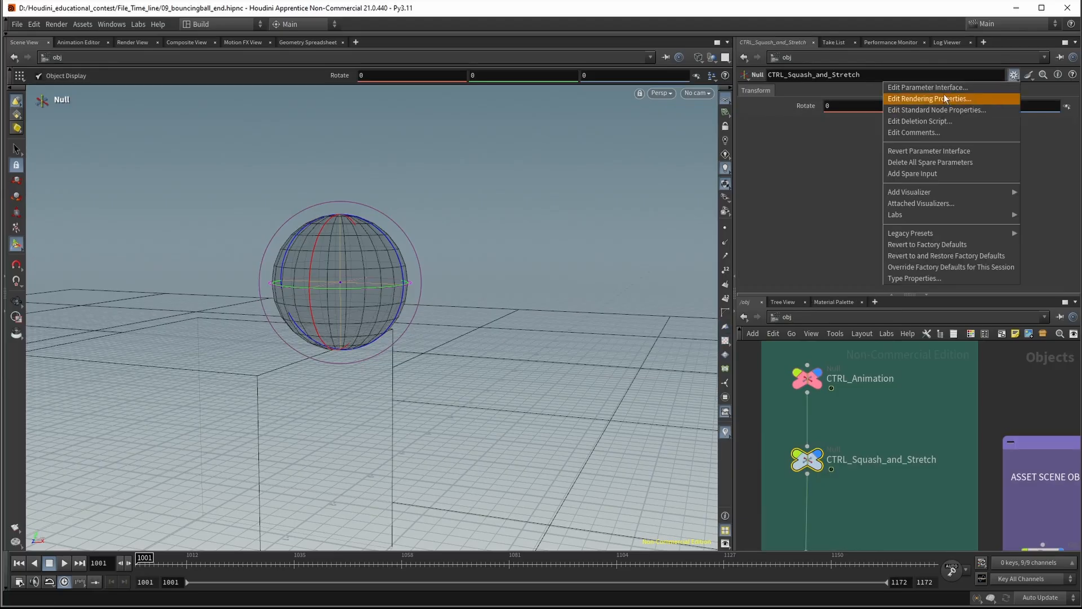
pyautogui.click(935, 86)
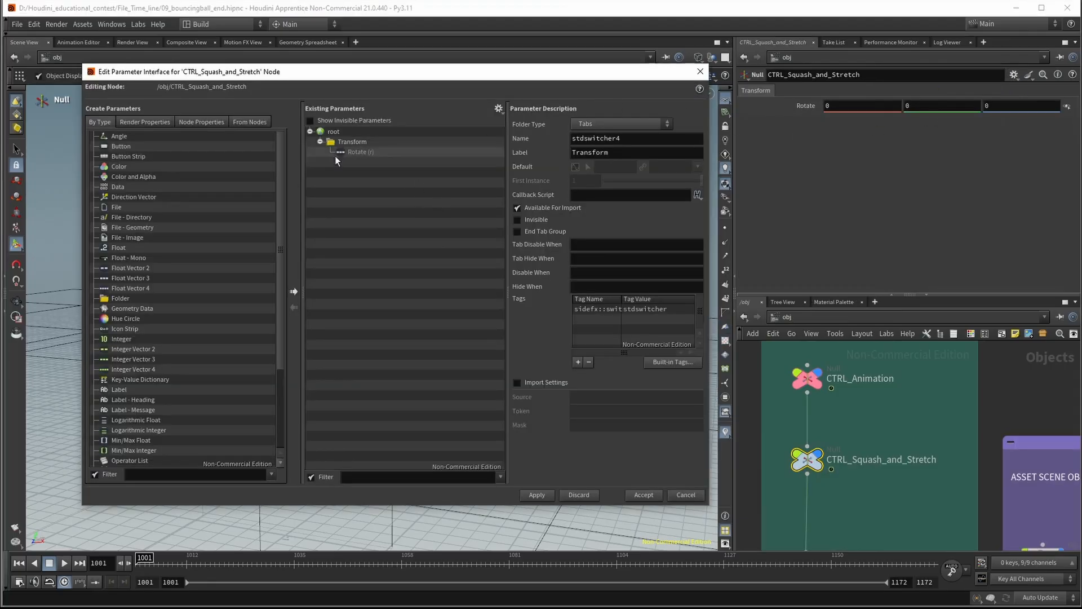
pyautogui.moveTo(123, 248); pyautogui.dragTo(343, 137)
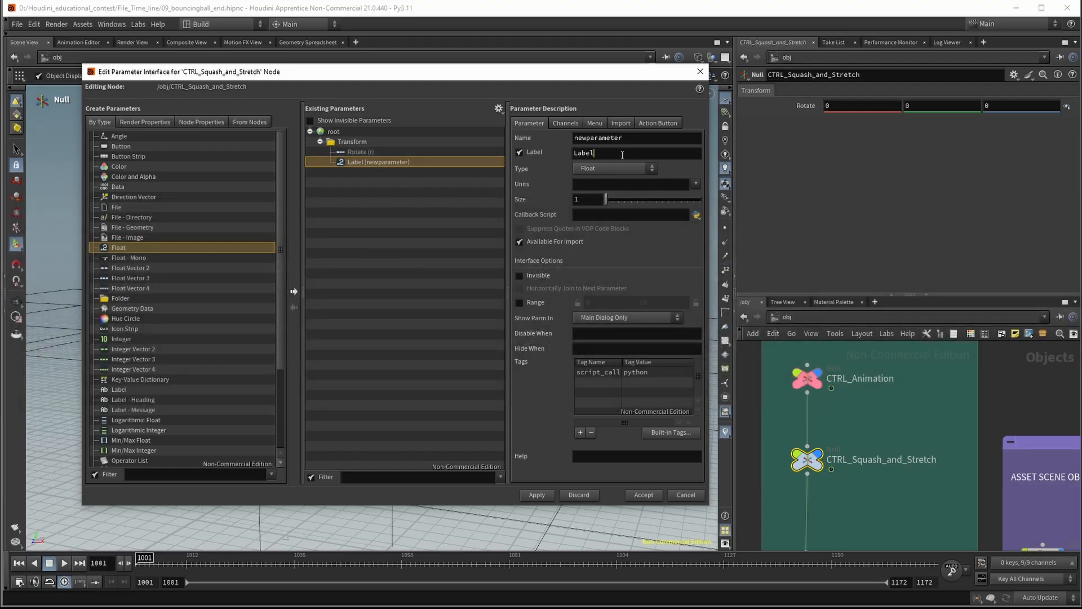
pyautogui.doubleClick(623, 155)
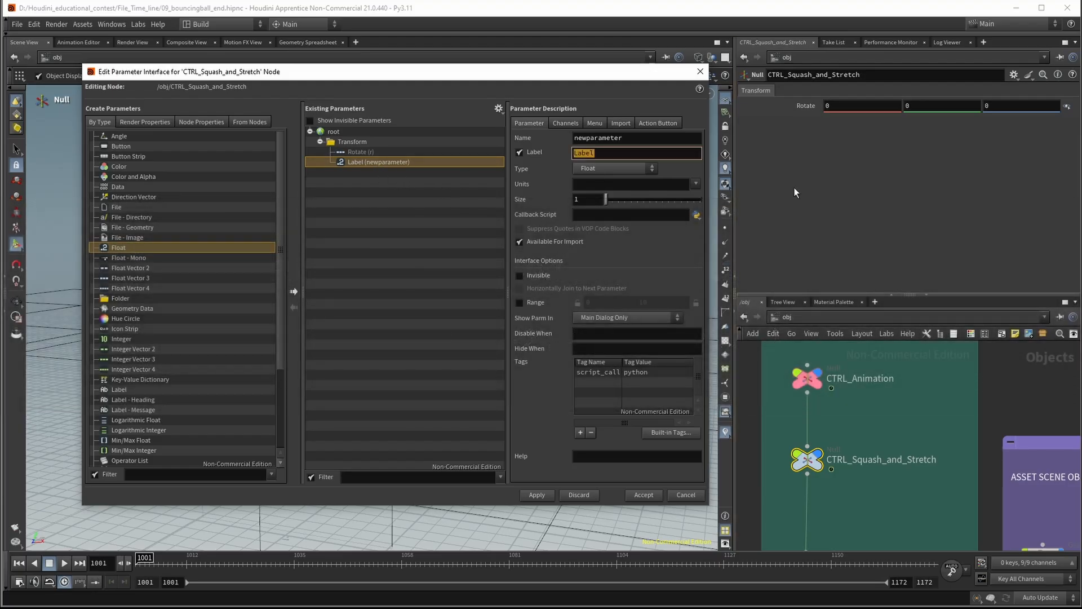
pyautogui.press('BackSpace')
pyautogui.write('Squash_and_Stretch')
pyautogui.click(879, 255)
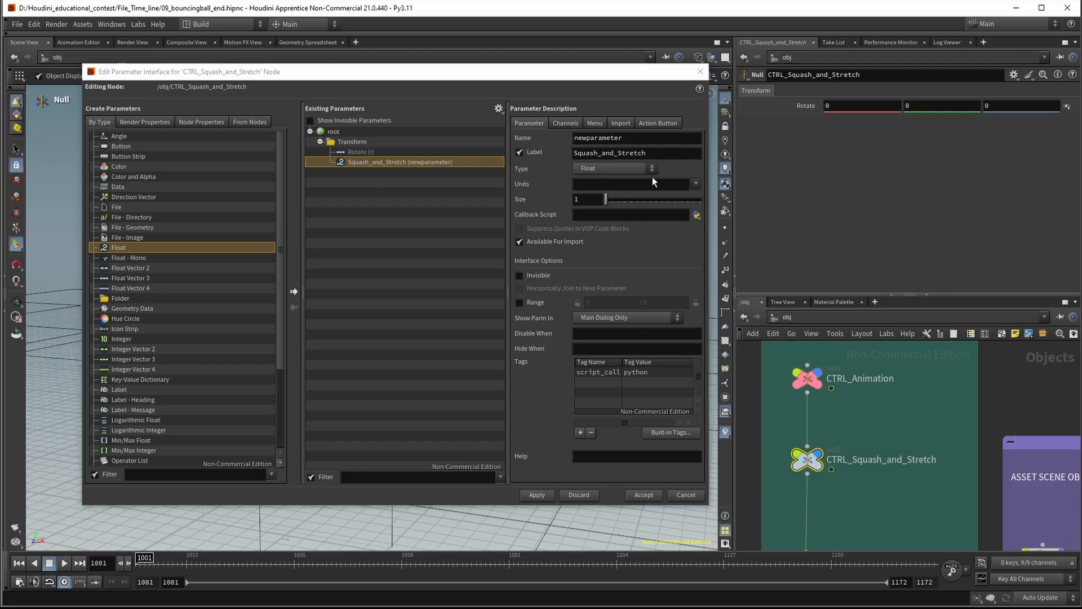
# Copy the new parameter's label into its name so it is named Squash_and_Stretch, and apply the interface change
pyautogui.moveTo(667, 155); pyautogui.dragTo(535, 153)
pyautogui.hotkey('ctrl', 'c')
pyautogui.moveTo(650, 138); pyautogui.dragTo(529, 140)
pyautogui.hotkey('ctrl', 'v')
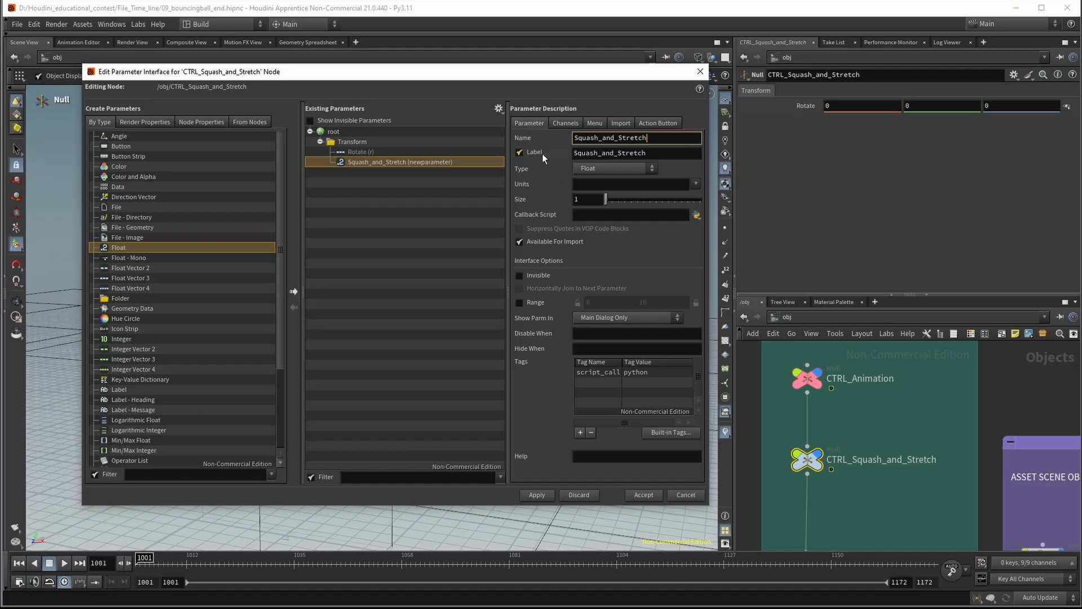
pyautogui.click(535, 495)
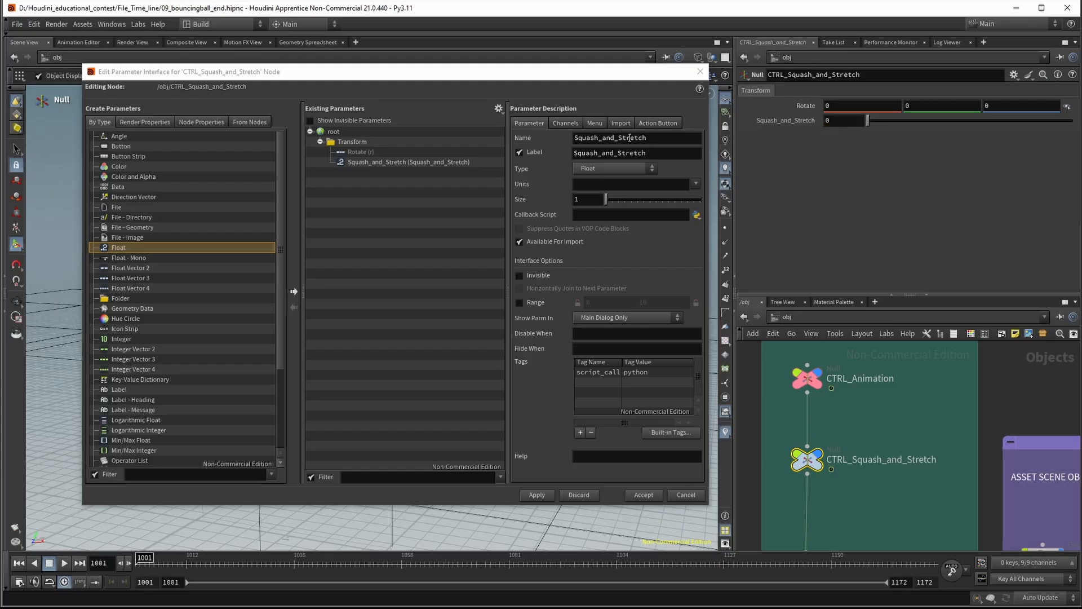
# Try shortening the float parameter's name to S_and_S and apply it
pyautogui.click(666, 140)
pyautogui.hotkey('shift', 'Left')
pyautogui.hotkey('shift', 'Left')
pyautogui.hotkey('shift', 'Left')
pyautogui.hotkey('shift', 'Left')
pyautogui.hotkey('shift', 'Left')
pyautogui.hotkey('shift', 'Left')
pyautogui.hotkey('shift', 'Left')
pyautogui.hotkey('shift', 'Left')
pyautogui.hotkey('shift', 'Left')
pyautogui.hotkey('shift', 'Left')
pyautogui.hotkey('shift', 'Left')
pyautogui.hotkey('shift', 'Left')
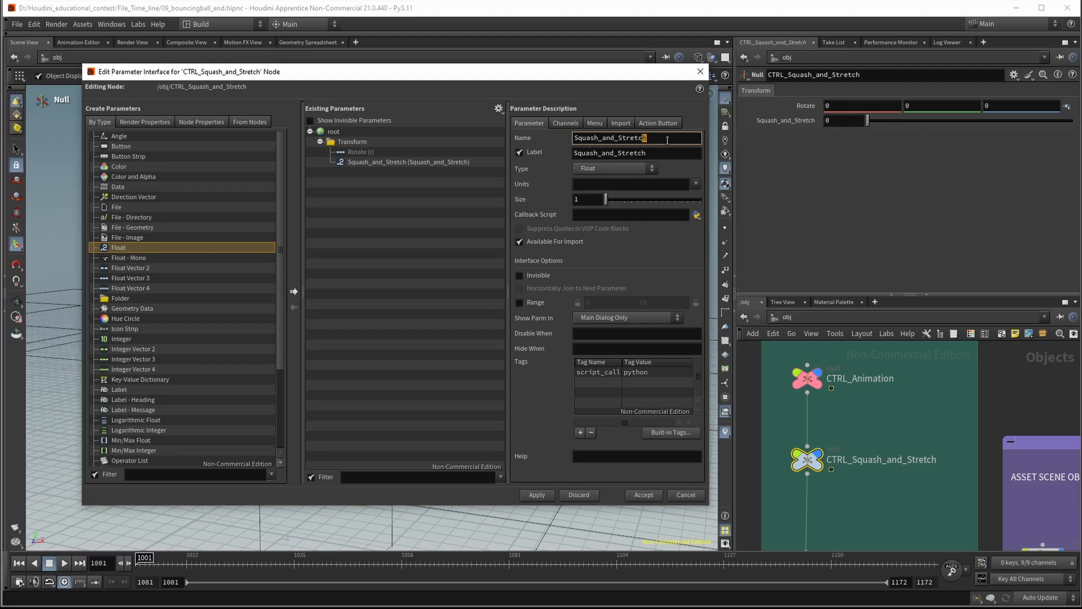
pyautogui.hotkey('shift', 'Left')
pyautogui.hotkey('shift', 'Left')
pyautogui.hotkey('shift', 'Left')
pyautogui.hotkey('shift', 'Left')
pyautogui.hotkey('shift', 'Left')
pyautogui.hotkey('shift', 'Left')
pyautogui.press('BackSpace')
pyautogui.write('_a')
pyautogui.click(537, 495)
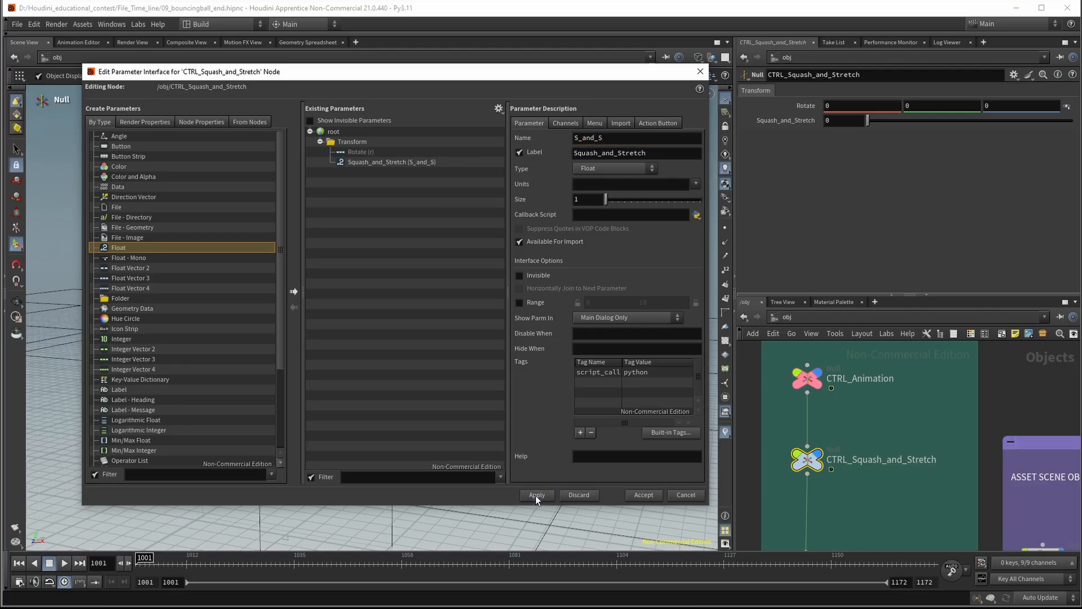
# Rename the float parameter back to Squash_and_Stretch by reusing its label, and apply the change
pyautogui.click(882, 267)
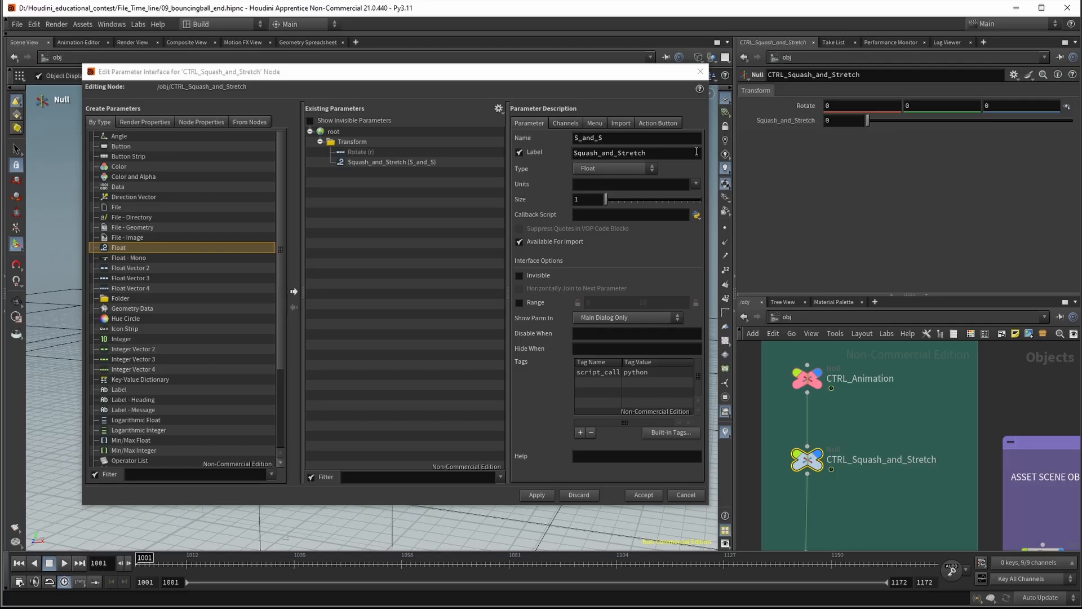
pyautogui.moveTo(696, 151); pyautogui.dragTo(552, 163)
pyautogui.hotkey('ctrl', 'c')
pyautogui.doubleClick(656, 135)
pyautogui.hotkey('ctrl', 'v')
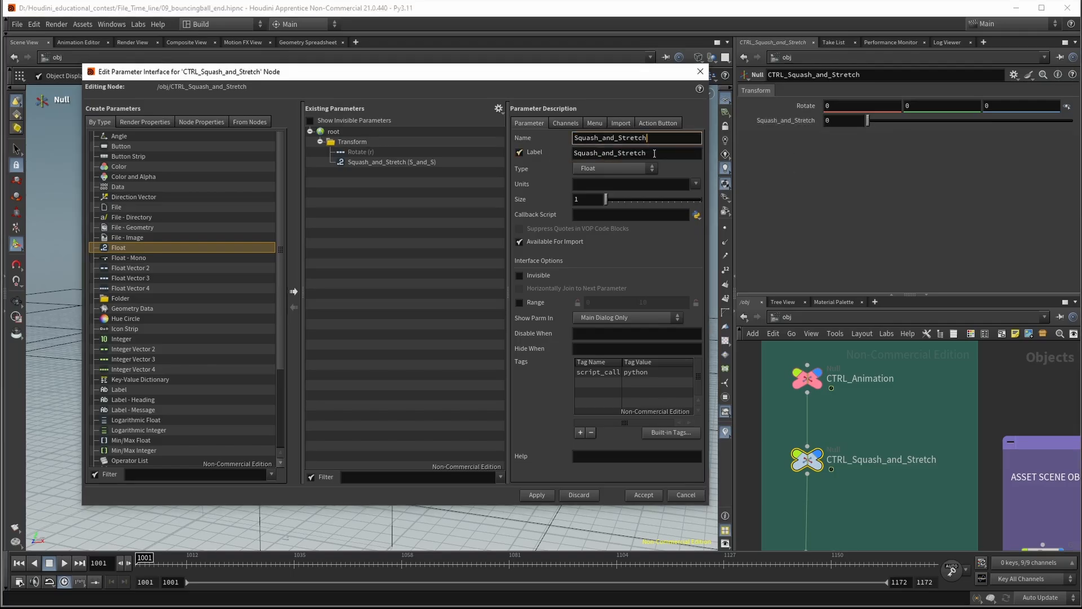
pyautogui.click(670, 153)
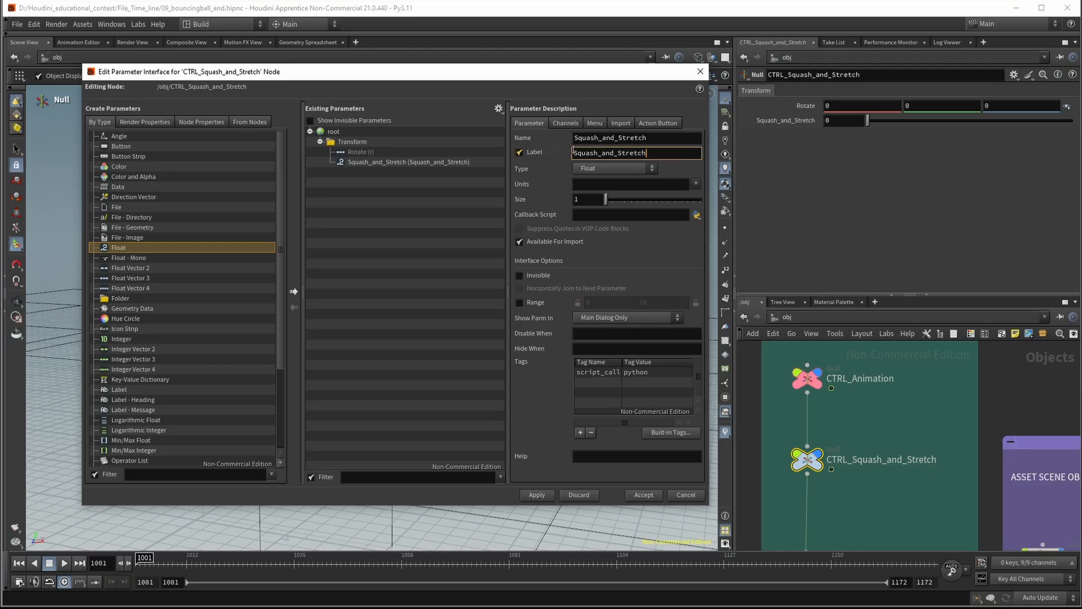
pyautogui.click(859, 219)
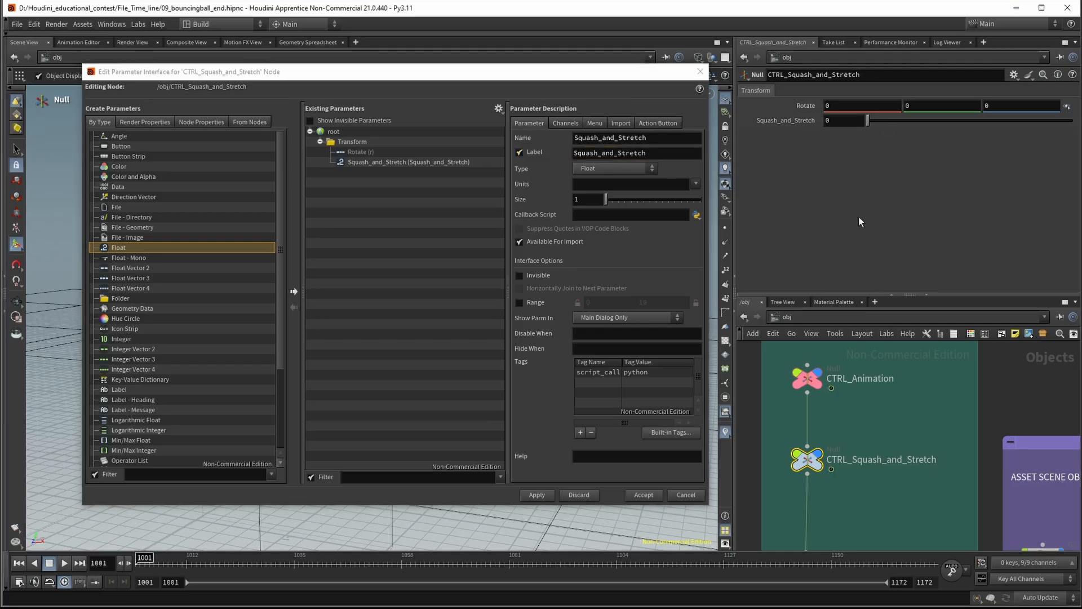
pyautogui.click(532, 497)
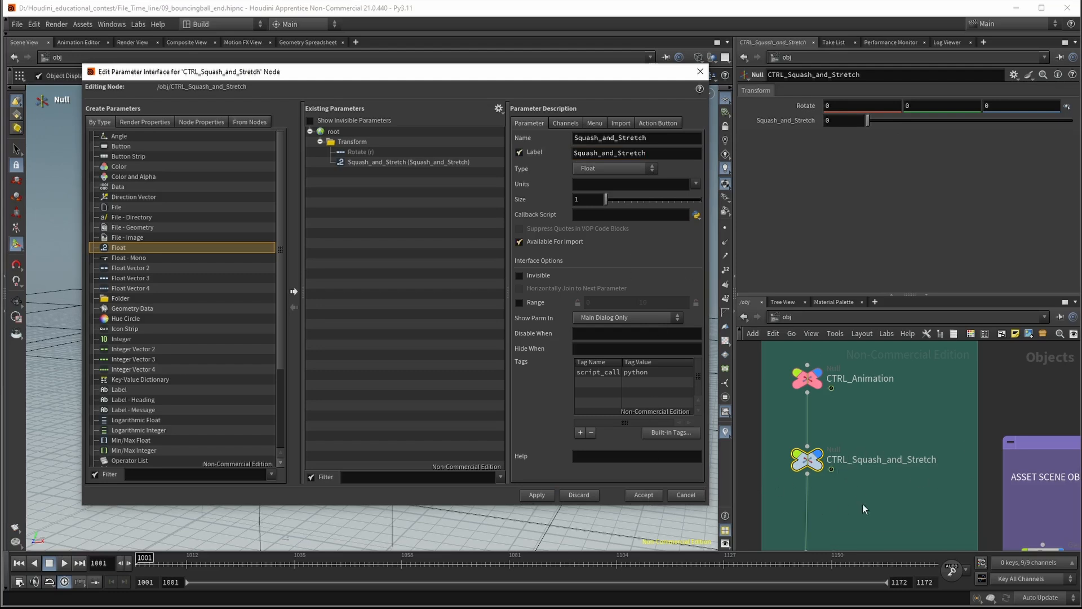
pyautogui.moveTo(862, 504); pyautogui.dragTo(866, 466, button='middle')
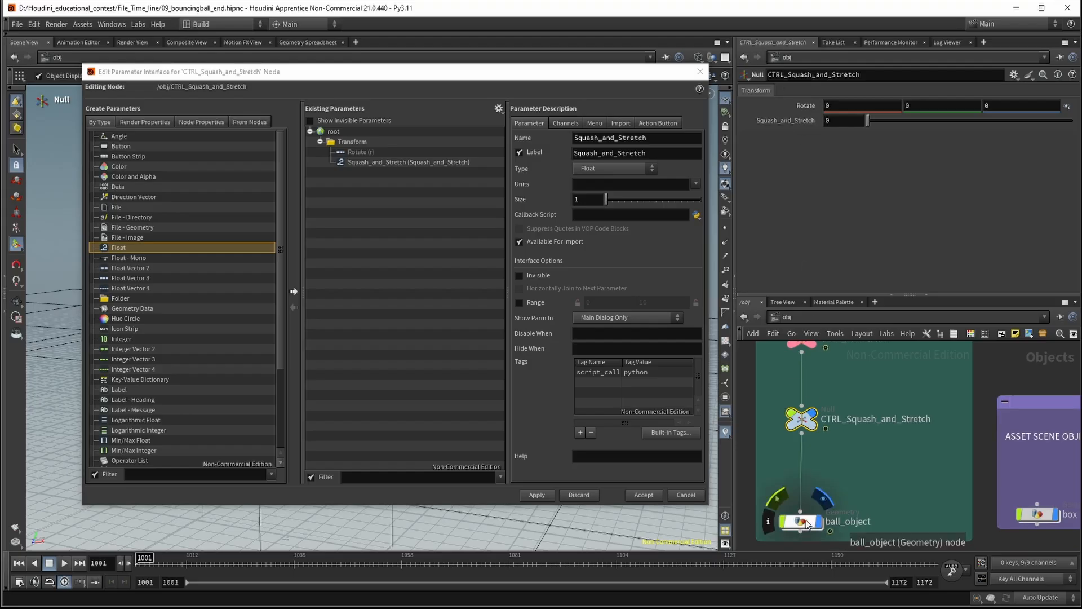
pyautogui.moveTo(906, 476); pyautogui.dragTo(934, 473, button='middle')
pyautogui.doubleClick(824, 515)
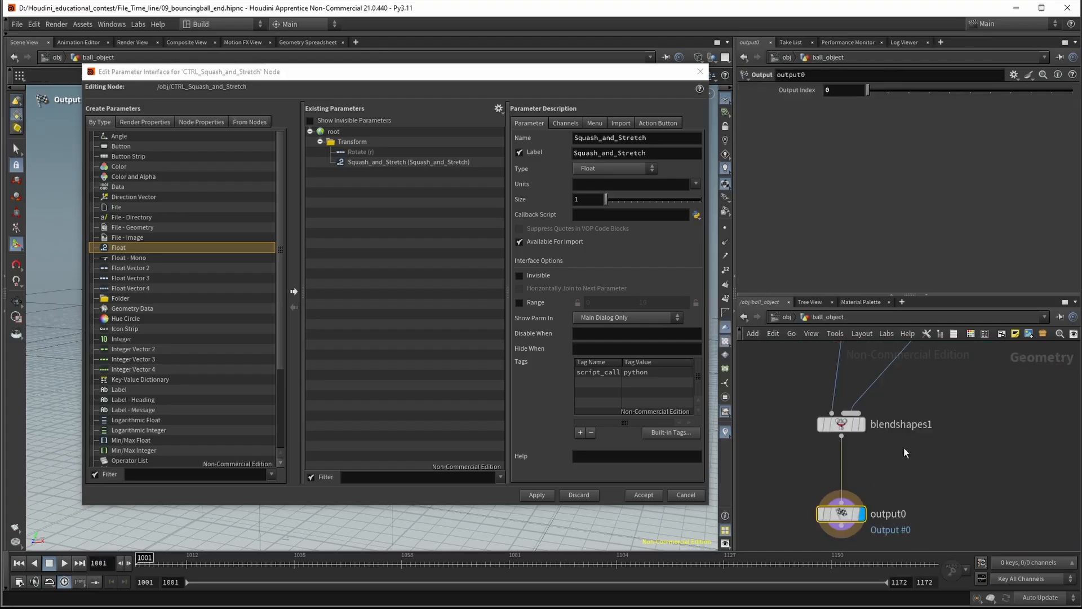
pyautogui.click(787, 317)
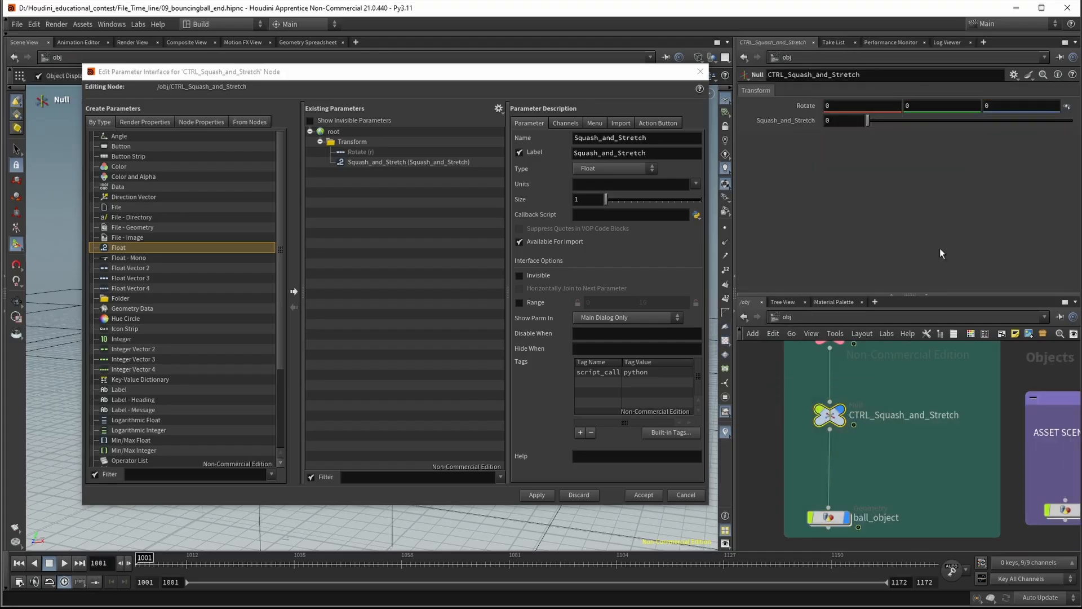
# Copy the null's Squash_and_Stretch parameter and paste it as a relative reference on blend1 of blendshapes1 inside ball_object
pyautogui.rightClick(809, 119)
pyautogui.moveTo(819, 151)
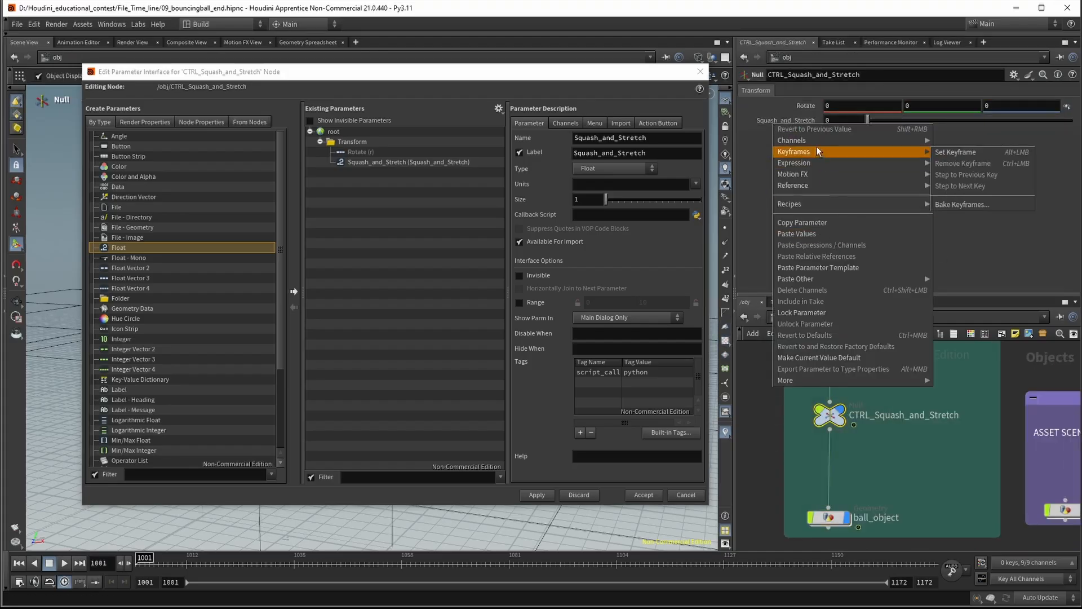
pyautogui.click(826, 222)
pyautogui.click(832, 517)
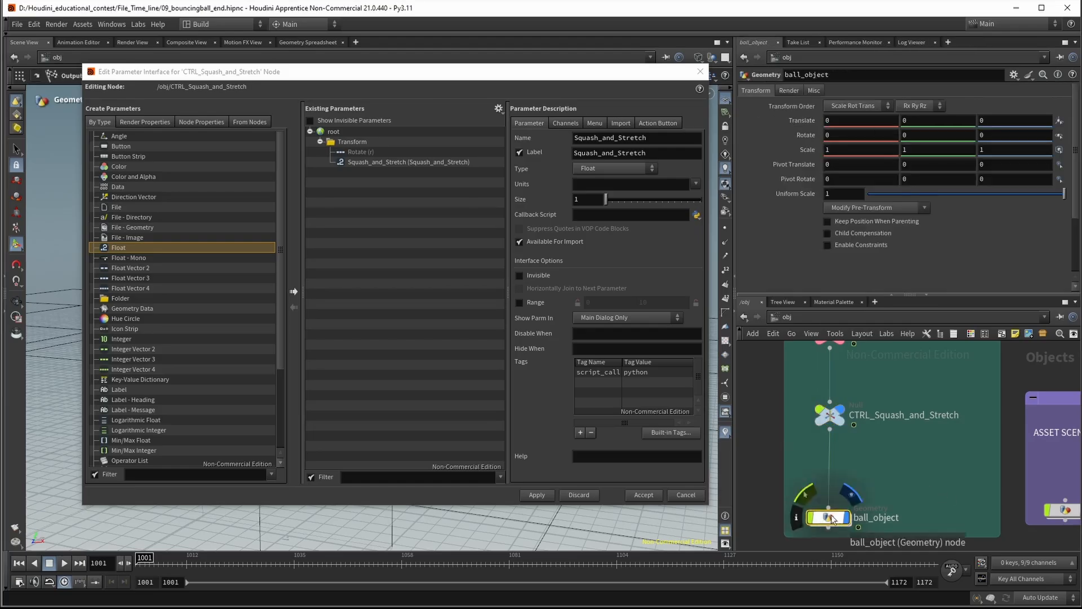
pyautogui.doubleClick(833, 517)
pyautogui.click(901, 427)
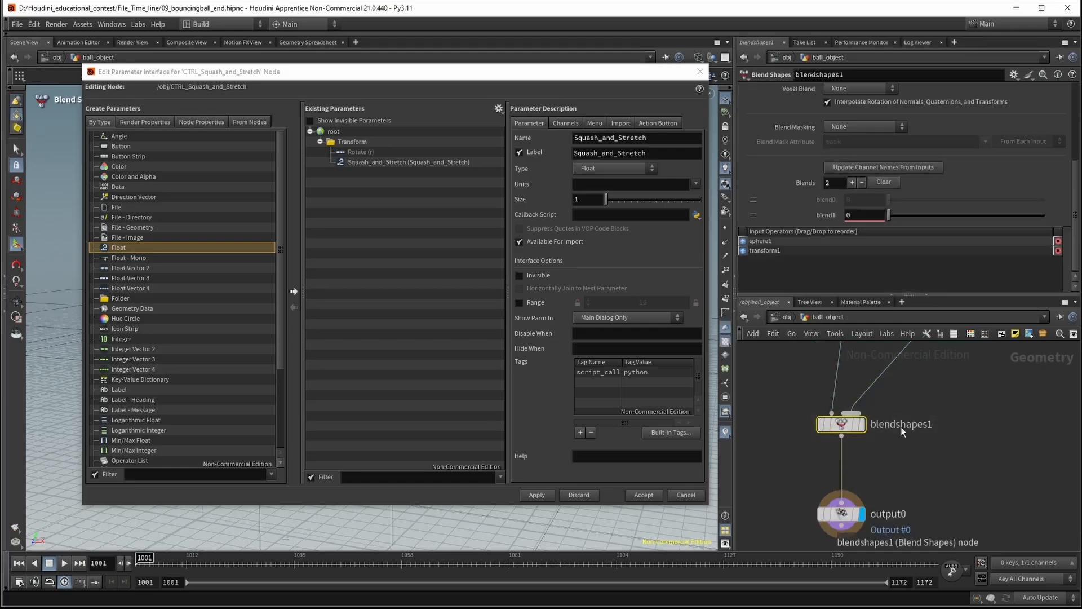
pyautogui.rightClick(834, 215)
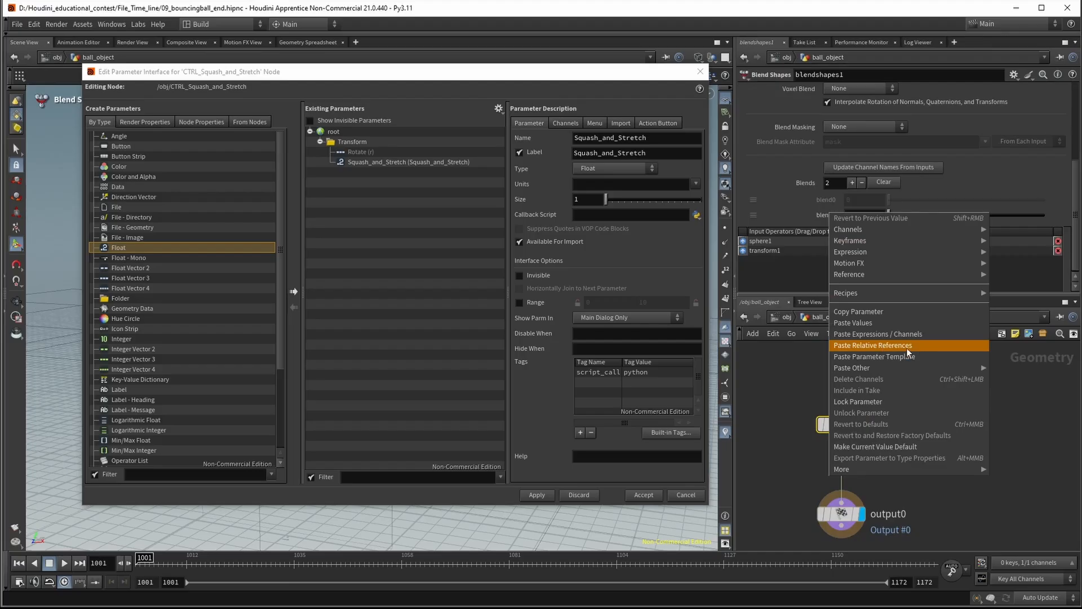
pyautogui.click(930, 346)
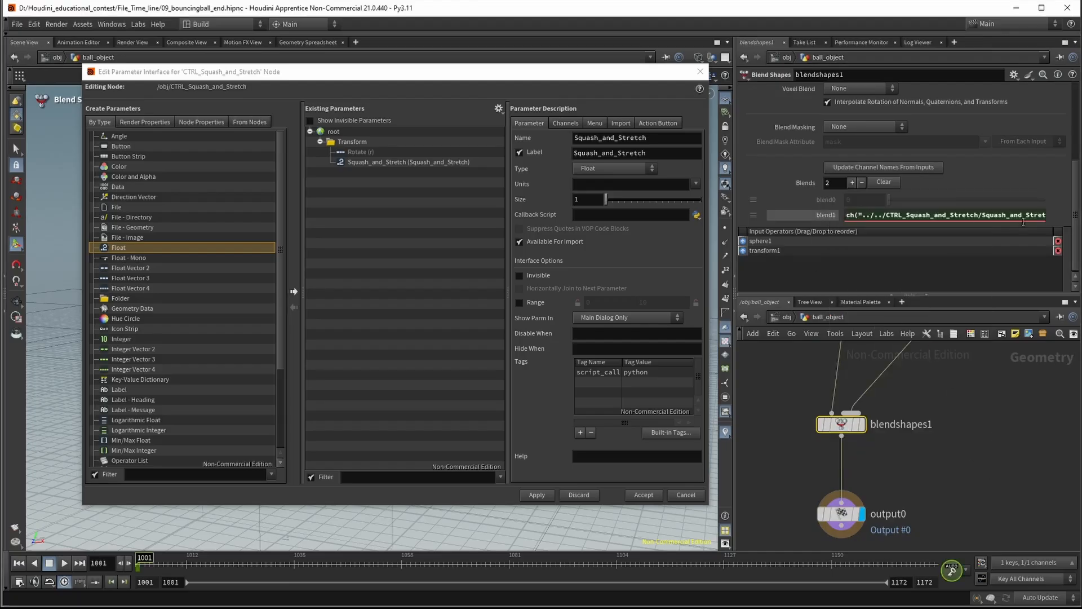
pyautogui.click(833, 216)
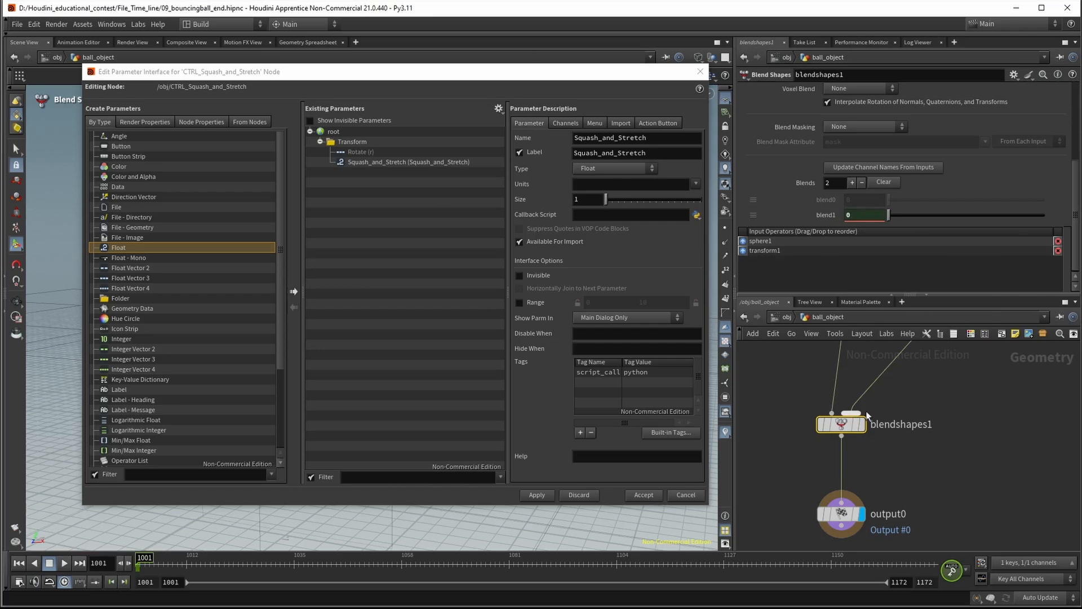
# Delete the channel reference on blend1 and return to the obj level
pyautogui.rightClick(830, 218)
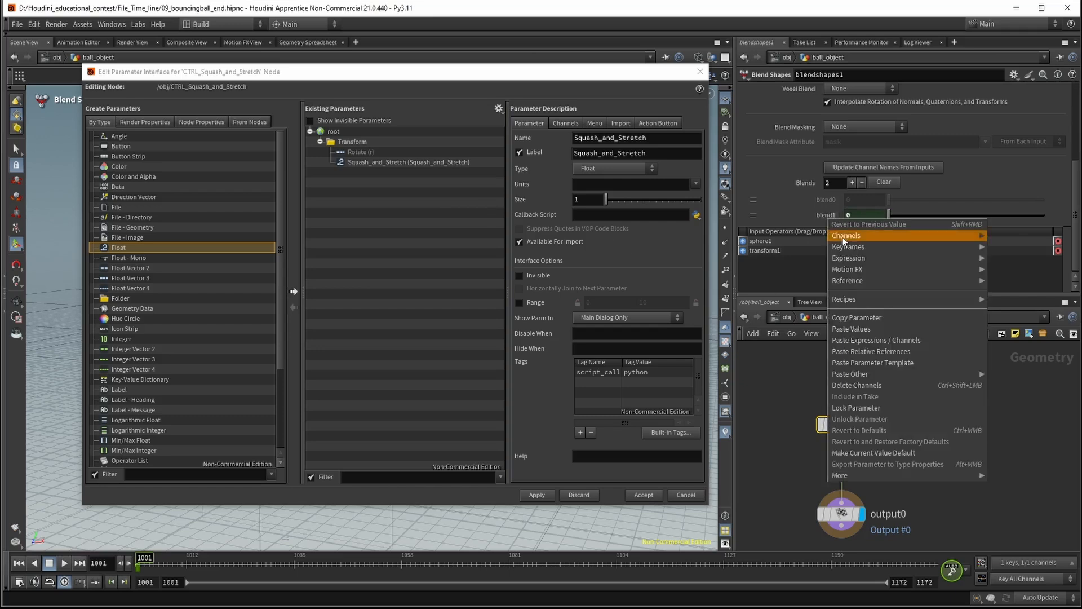
pyautogui.click(895, 385)
pyautogui.click(788, 317)
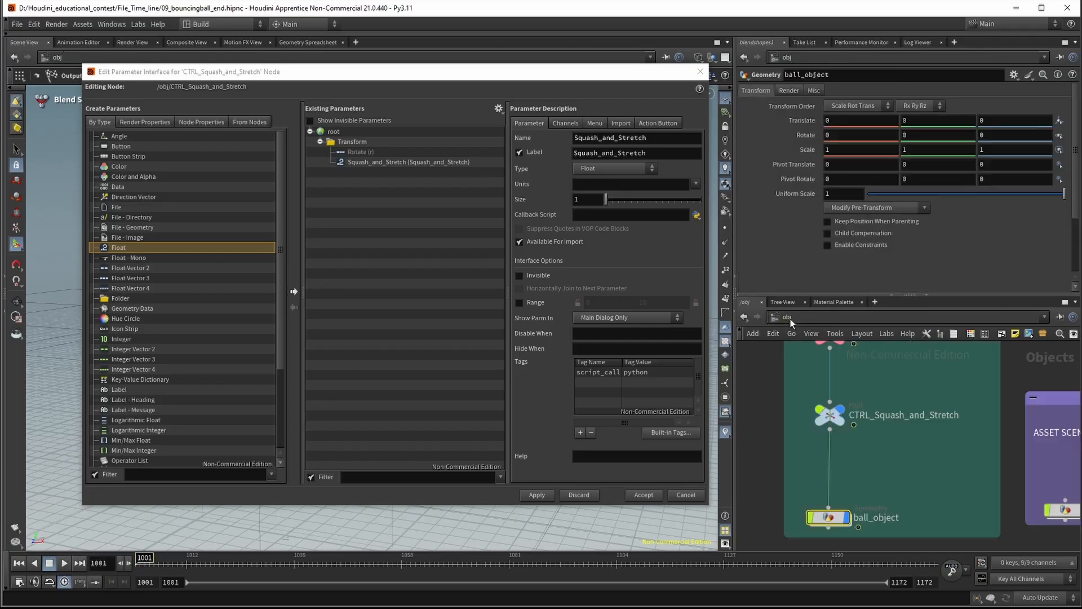
# Try to add the blend1 parameter of blendshapes1 to the existing parameters of the CTRL_Squash_and_Stretch null
pyautogui.click(830, 415)
pyautogui.click(829, 517)
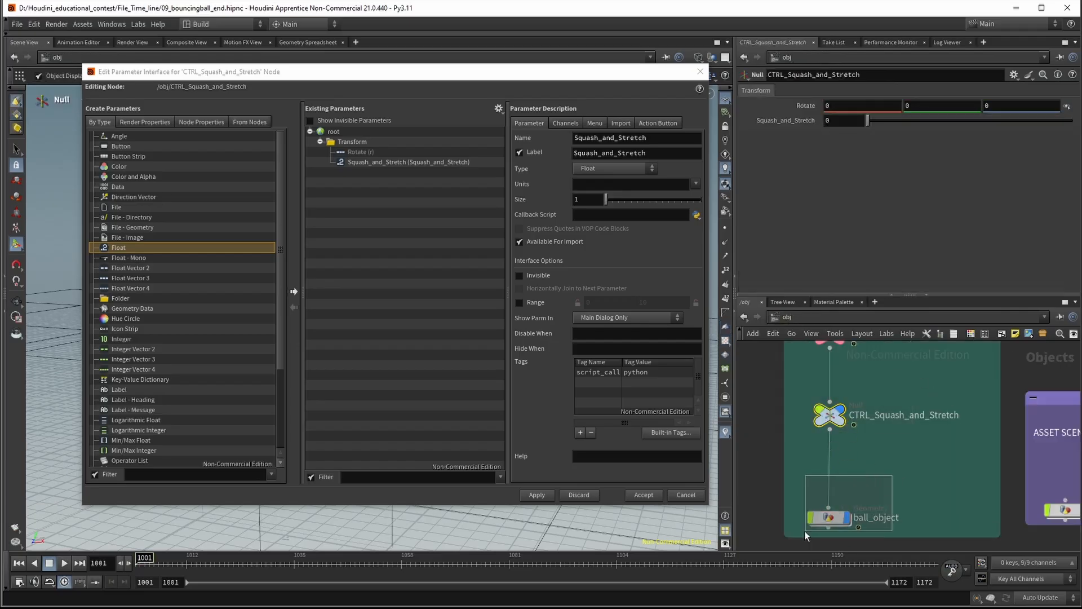
pyautogui.doubleClick(832, 516)
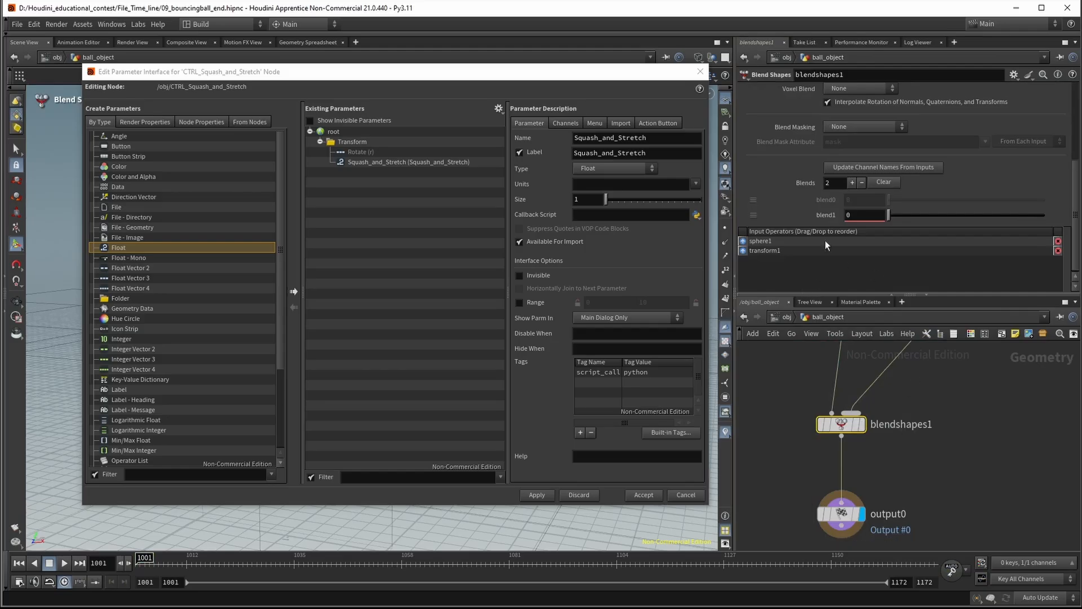
pyautogui.moveTo(830, 216); pyautogui.dragTo(411, 178)
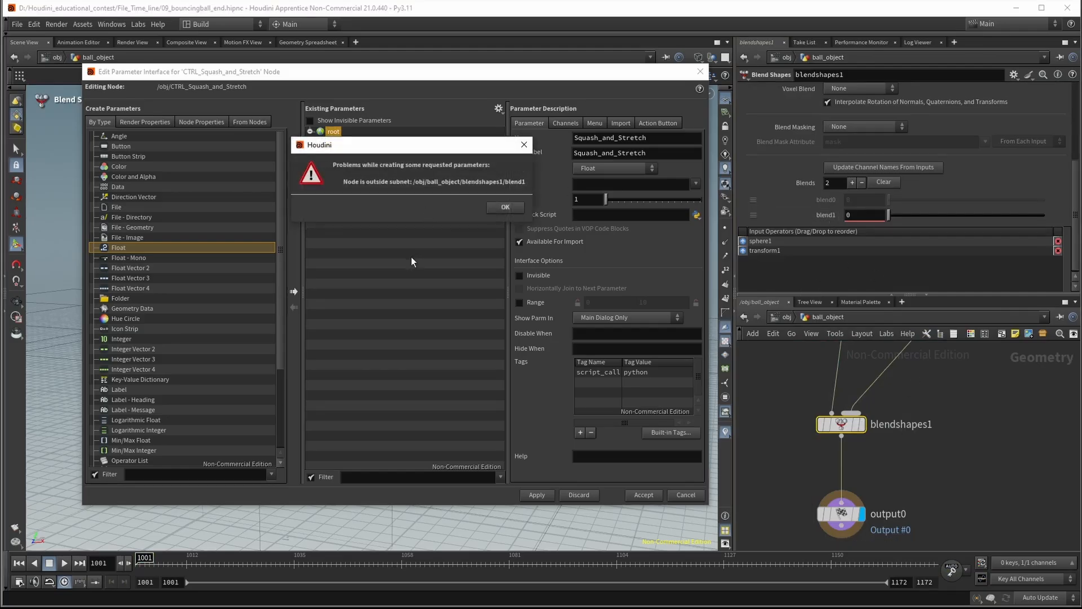
pyautogui.click(505, 207)
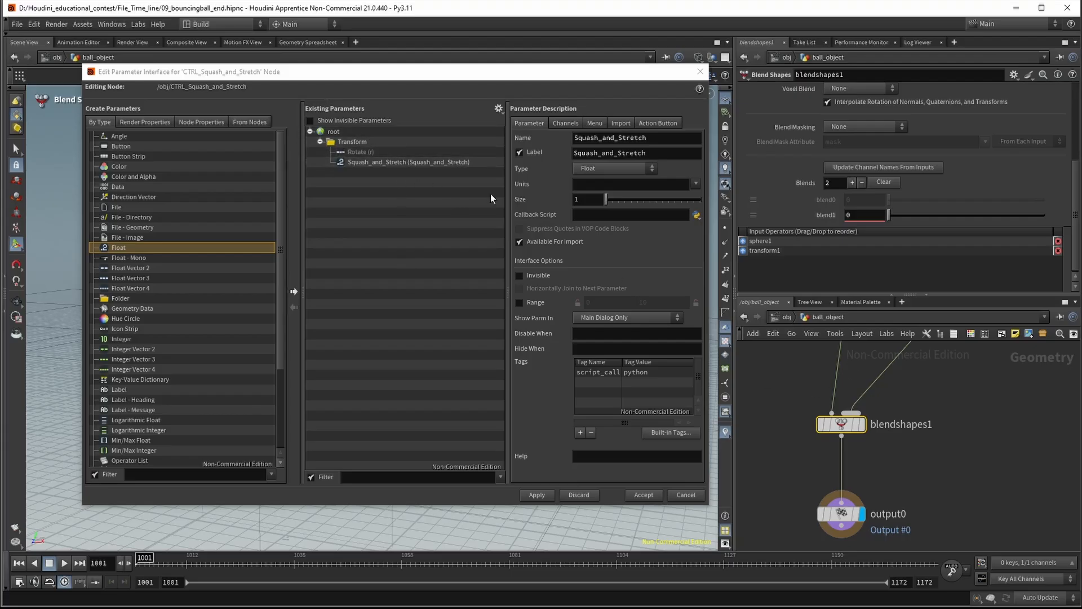
pyautogui.rightClick(823, 215)
pyautogui.click(393, 190)
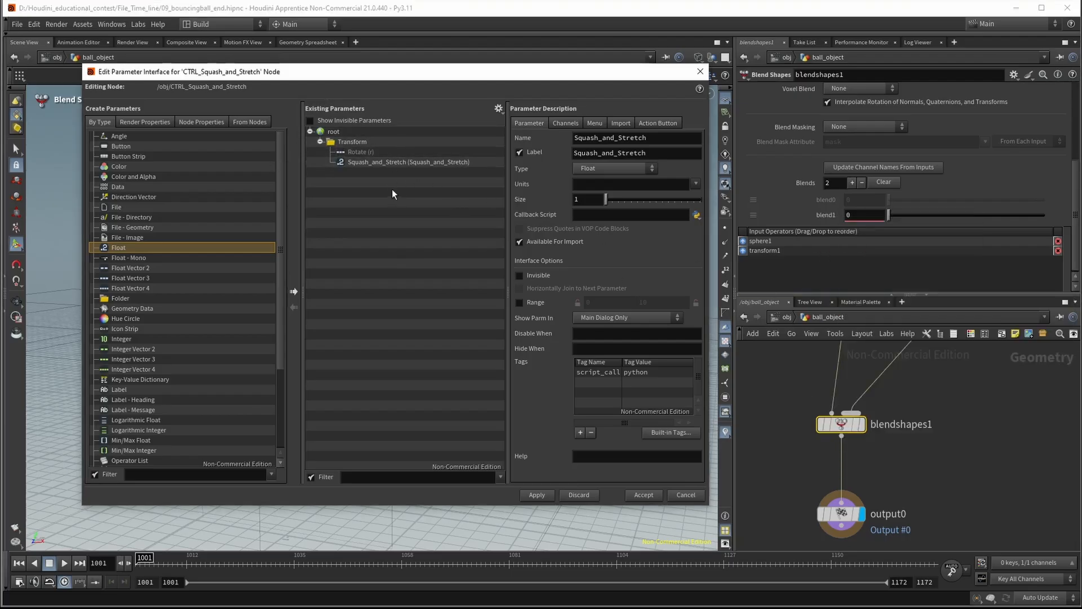
# Link blend1 of blendshapes1 to the copied Squash_and_Stretch parameter again with a relative reference
pyautogui.rightClick(825, 216)
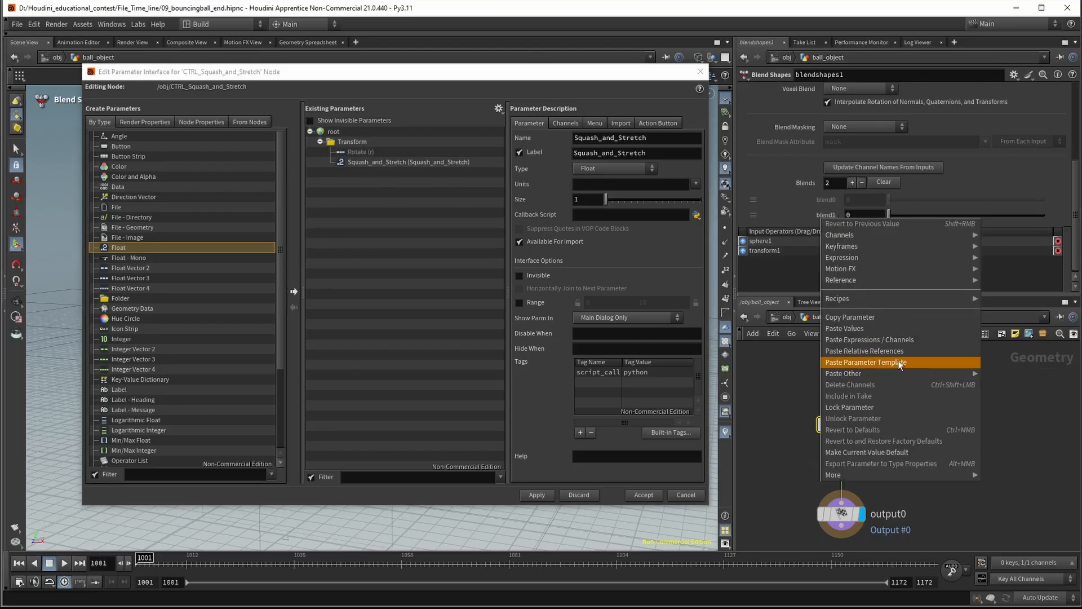
pyautogui.click(929, 354)
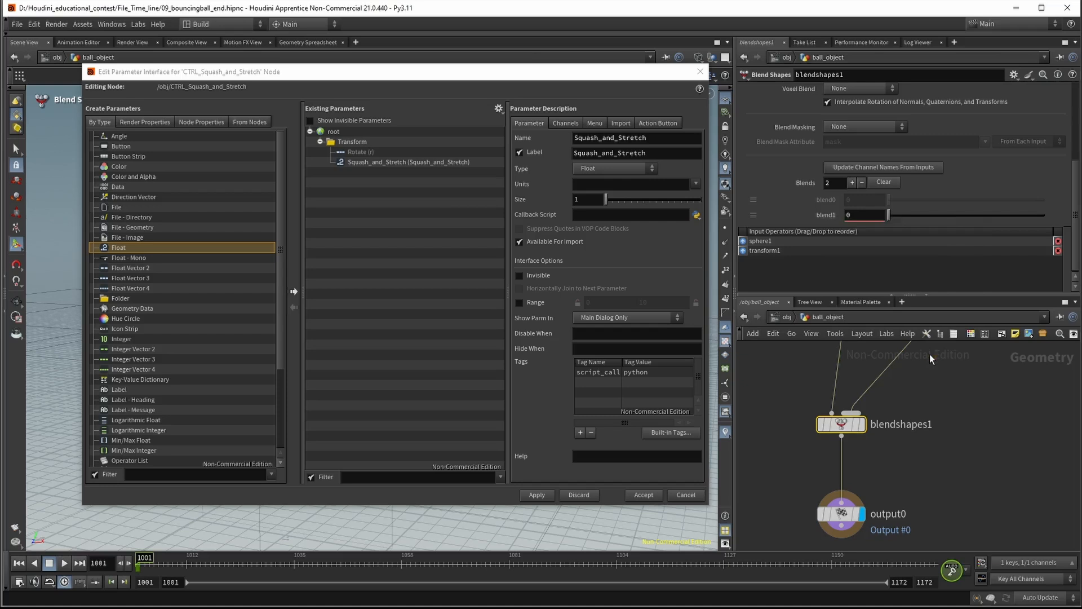
pyautogui.click(975, 449)
# Return to the obj level, select the CTRL_Squash_and_Stretch null and accept its parameter interface edits
pyautogui.click(793, 317)
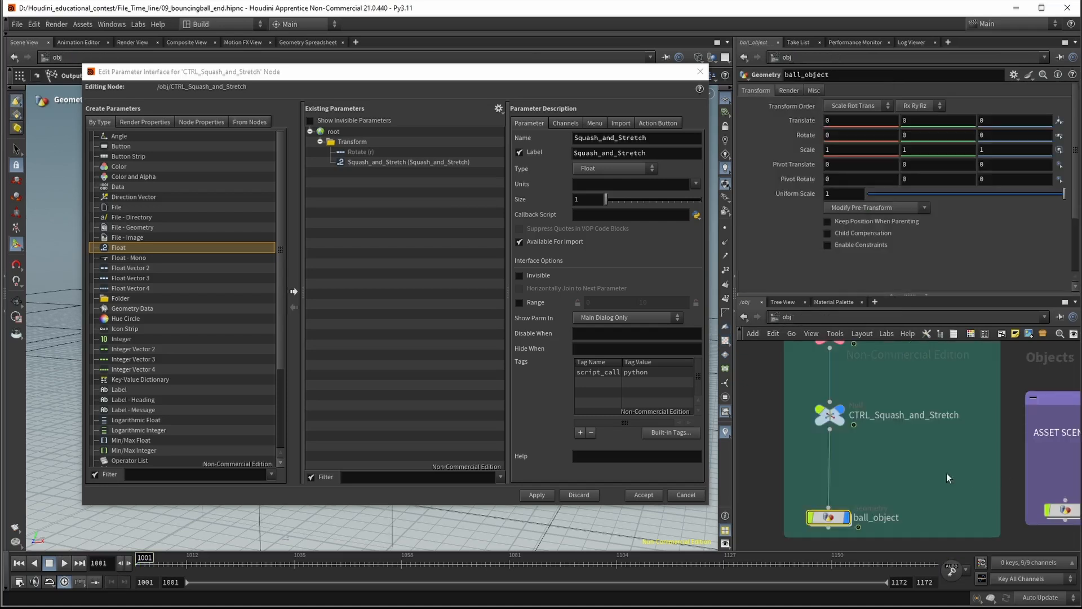
pyautogui.click(947, 474)
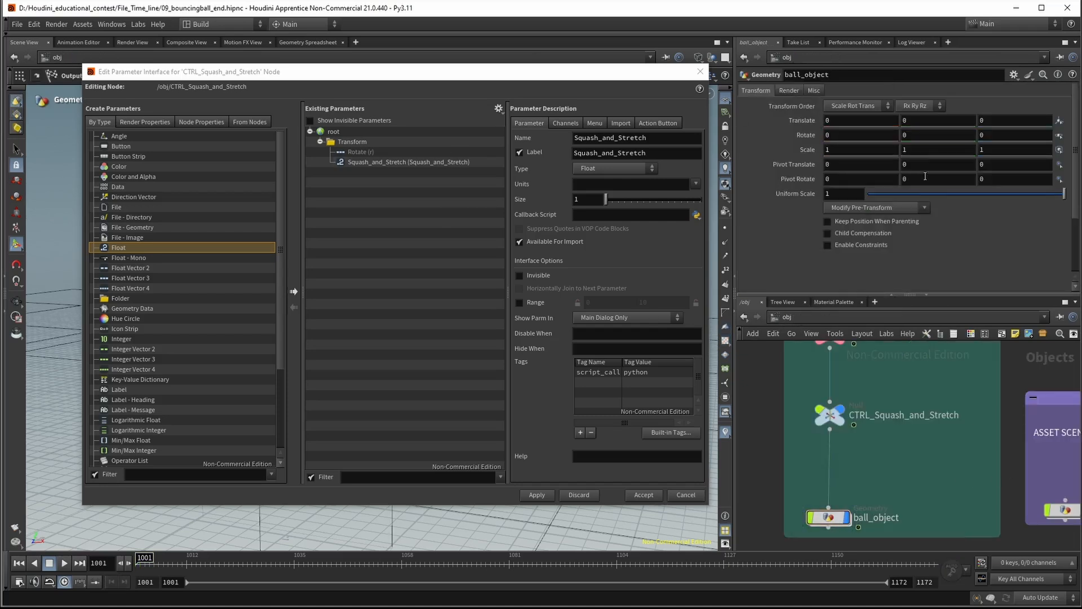
pyautogui.click(829, 416)
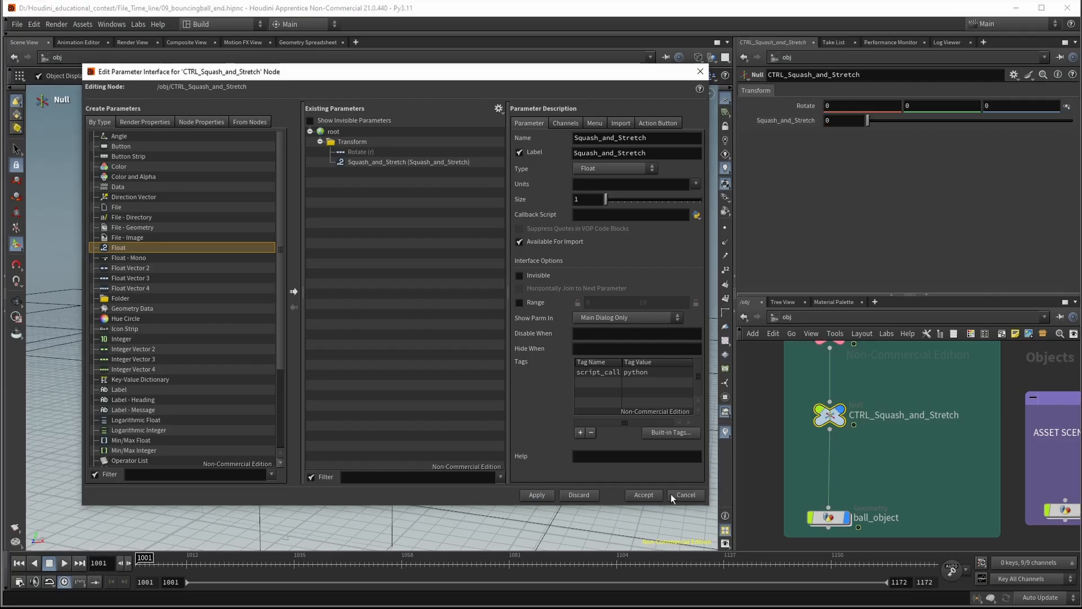
pyautogui.click(648, 494)
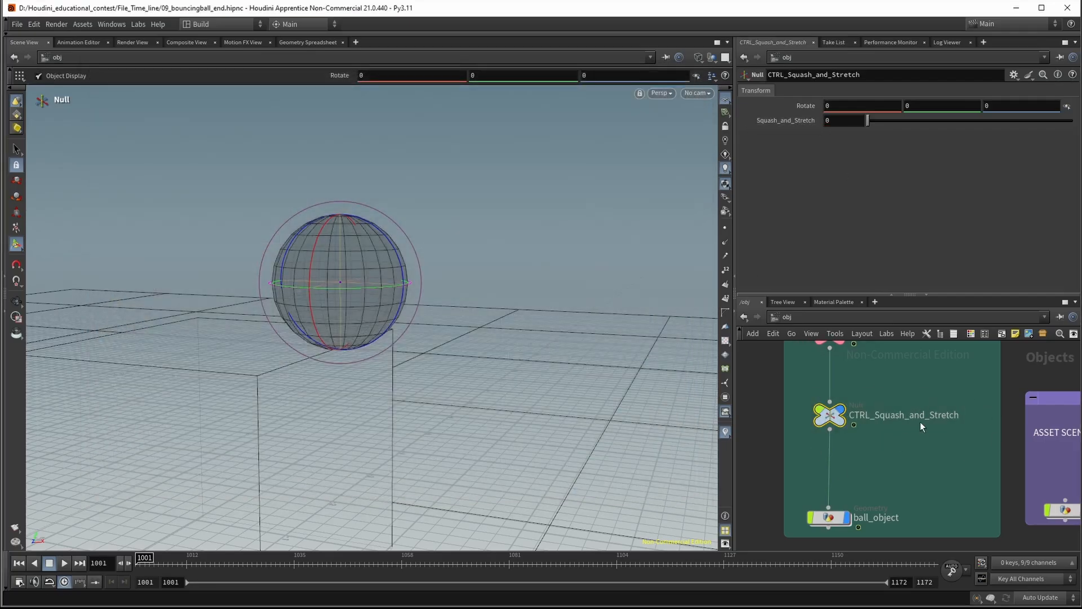
# Reframe the ball and box in the viewport and keyframe Squash_and_Stretch at 0 on frame 1001
pyautogui.scroll(-3, 911, 376)
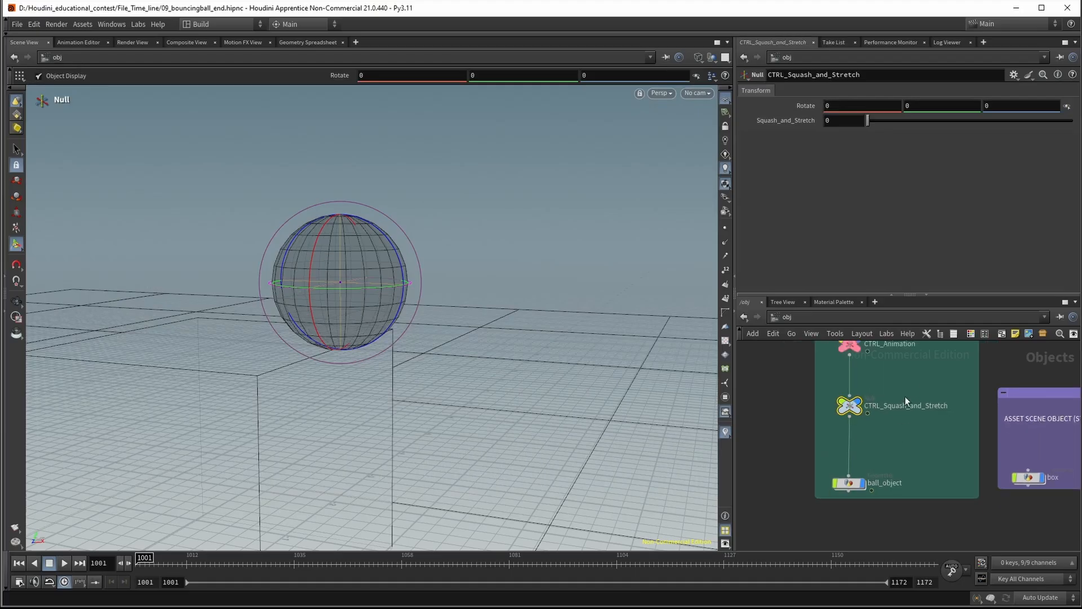
pyautogui.moveTo(822, 407); pyautogui.dragTo(838, 455)
pyautogui.moveTo(932, 505); pyautogui.dragTo(922, 479, button='middle')
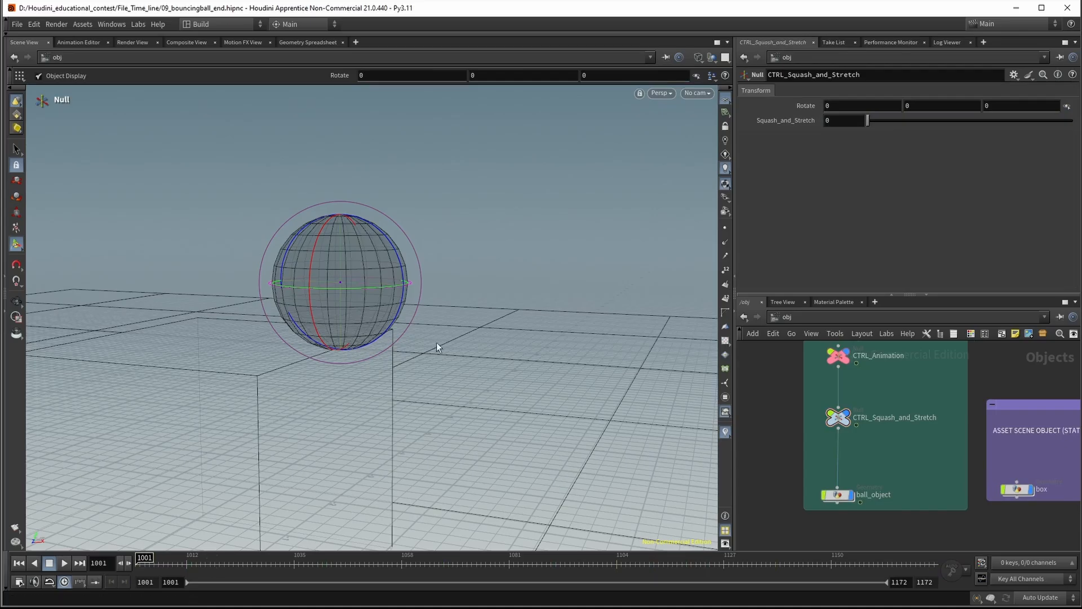
pyautogui.press('Escape')
pyautogui.moveTo(530, 283); pyautogui.dragTo(523, 322)
pyautogui.moveTo(524, 322); pyautogui.dragTo(374, 305, button='middle')
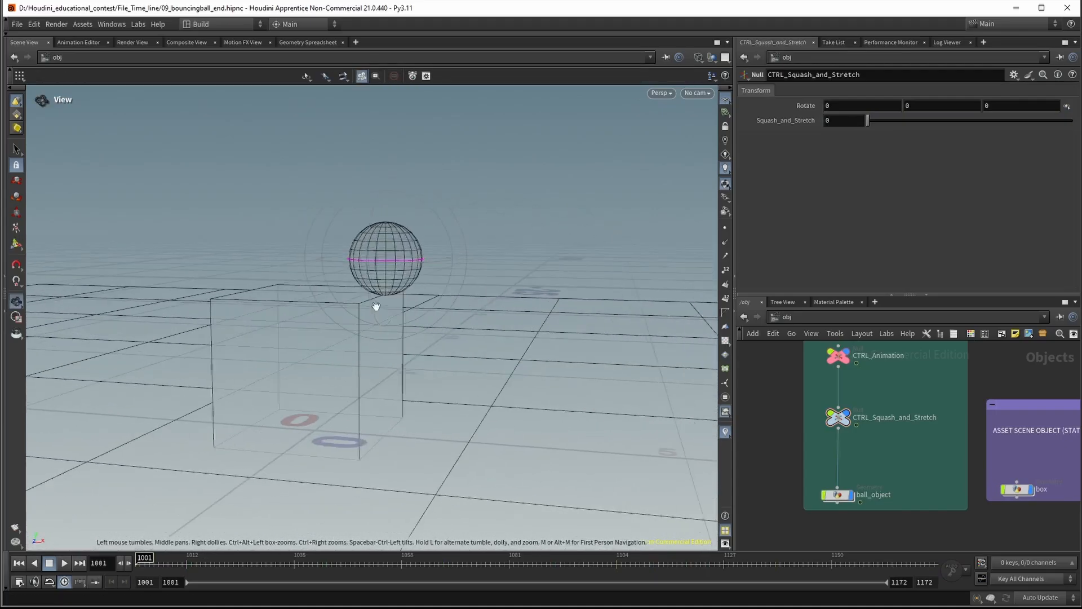
pyautogui.moveTo(375, 305); pyautogui.dragTo(440, 313)
pyautogui.moveTo(440, 314); pyautogui.dragTo(358, 316, button='middle')
pyautogui.press('Return')
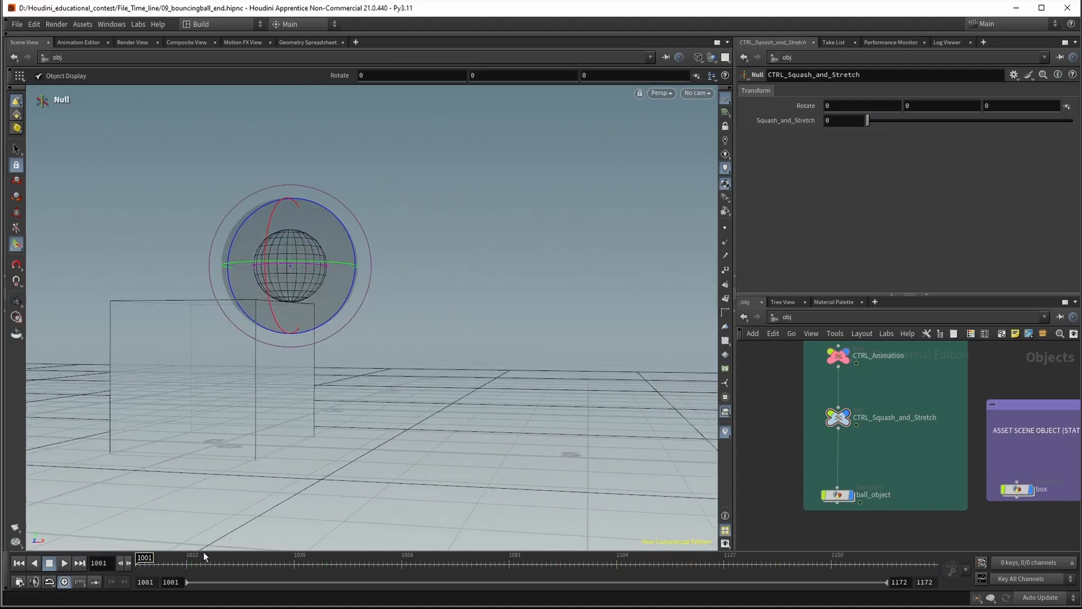
pyautogui.keyDown('alt'); pyautogui.click(796, 120); pyautogui.keyUp('alt')
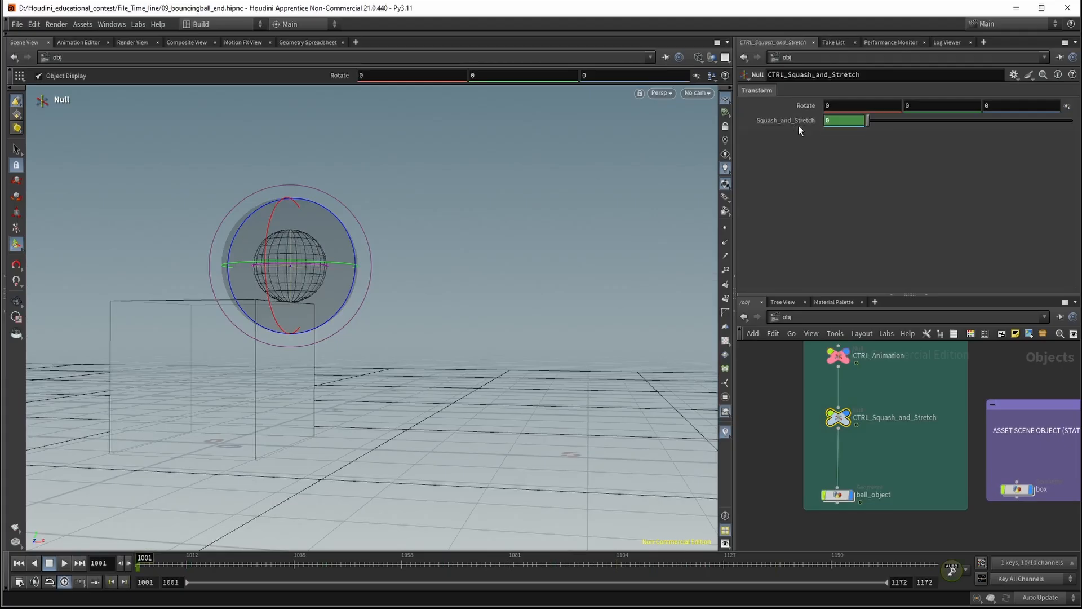
# Go to frame 1011 and keyframe Squash_and_Stretch at 0.36
pyautogui.moveTo(141, 564); pyautogui.dragTo(192, 572)
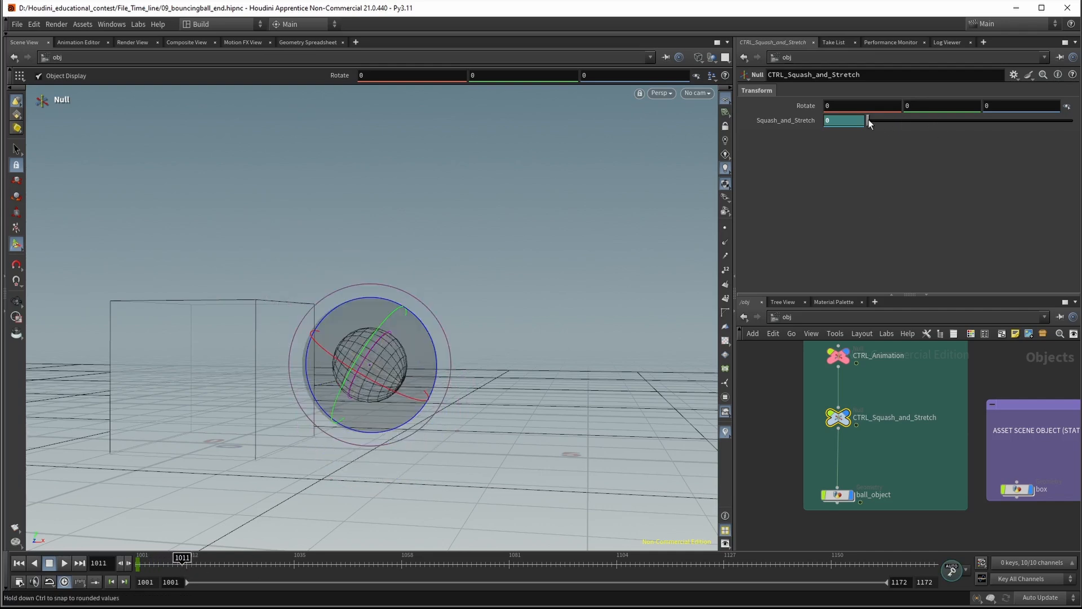
pyautogui.moveTo(870, 125); pyautogui.dragTo(876, 121)
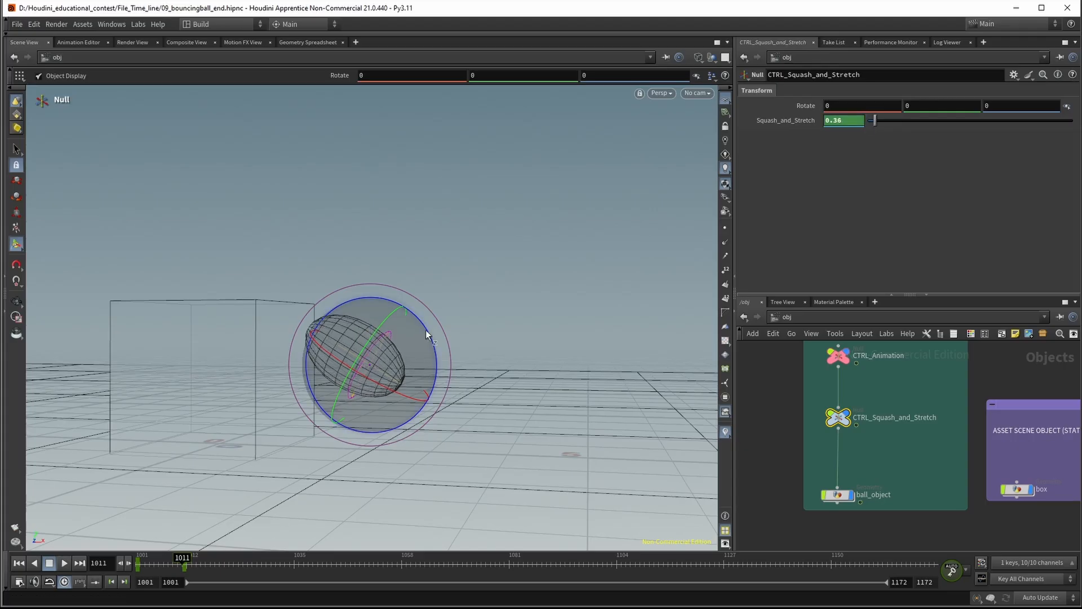
# Keyframe the null's Z rotation at 0 on frames 1011 and 1001
pyautogui.keyDown('alt'); pyautogui.click(998, 105); pyautogui.keyUp('alt')
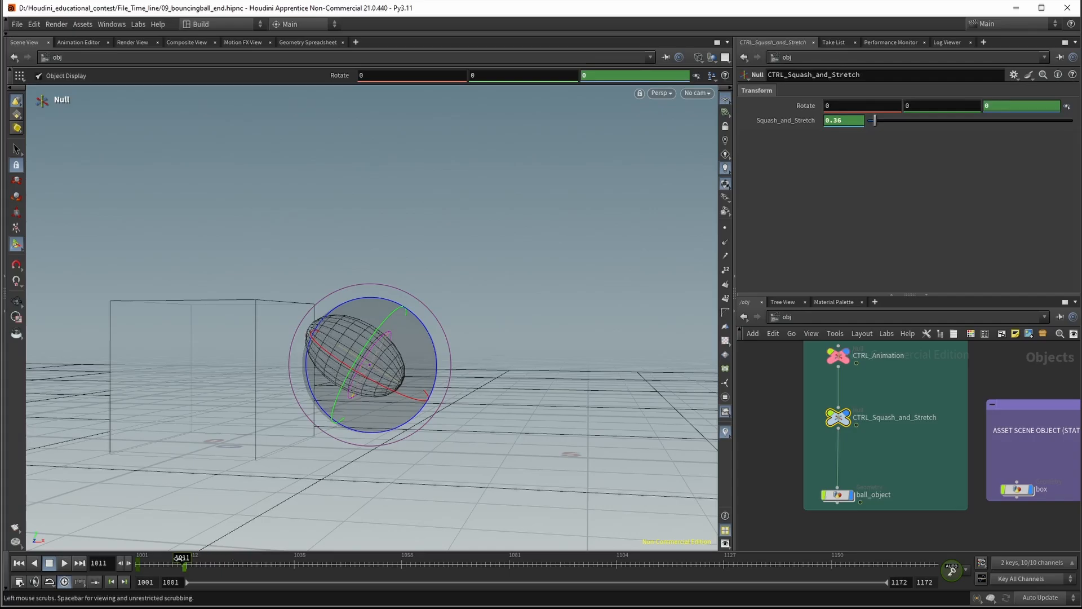
pyautogui.moveTo(183, 559); pyautogui.dragTo(107, 553)
pyautogui.keyDown('alt'); pyautogui.click(1013, 109); pyautogui.keyUp('alt')
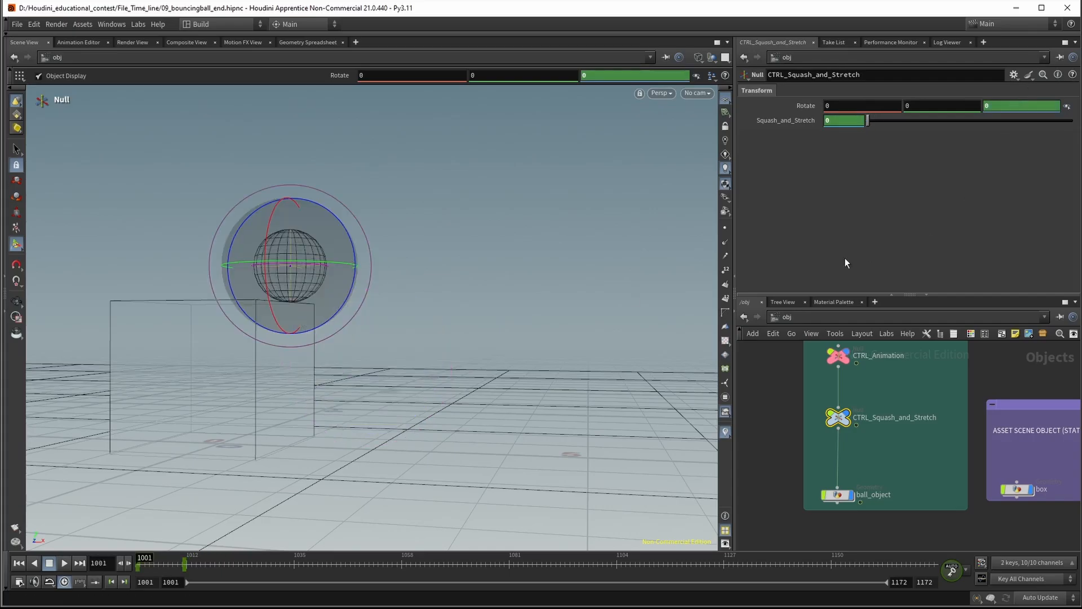
# On frame 1011, rotate the null to about -36.5 degrees around Z and set Squash_and_Stretch to 0.33
pyautogui.hotkey('ctrl', 'Right')
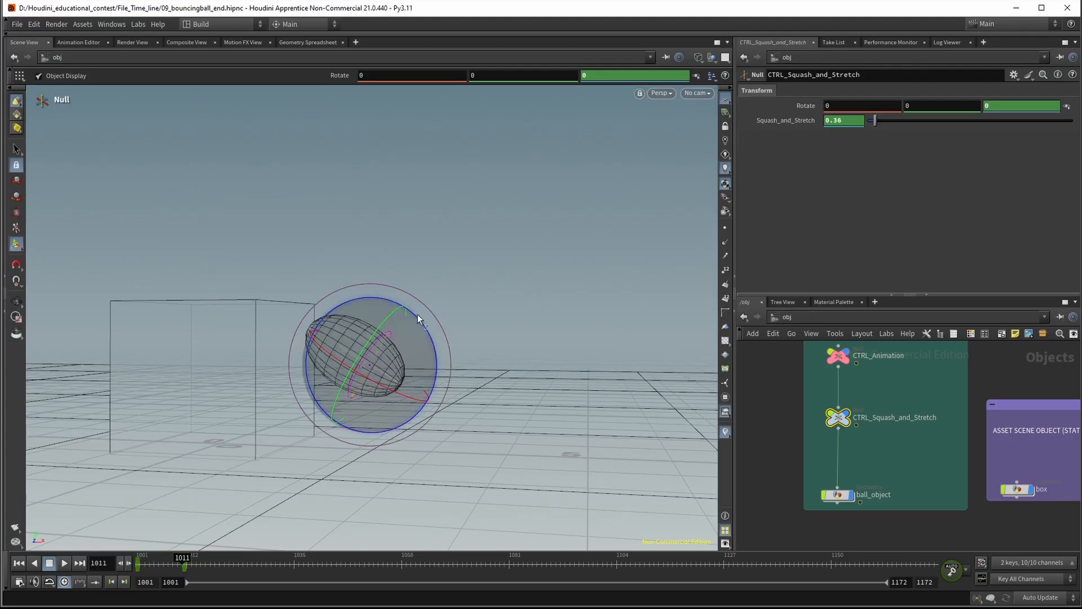
pyautogui.moveTo(416, 316); pyautogui.dragTo(451, 357)
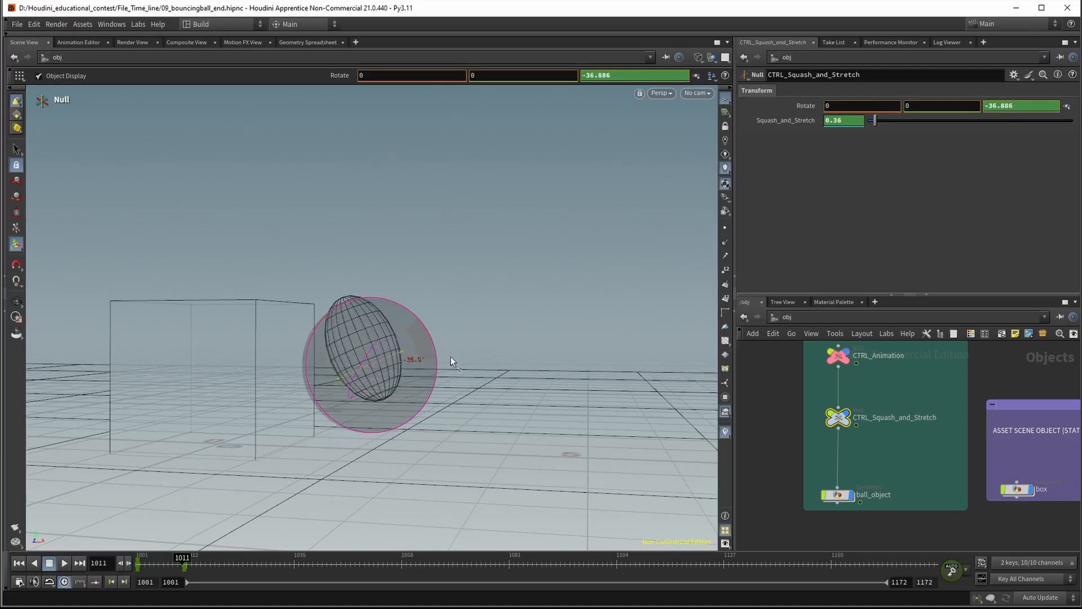
pyautogui.moveTo(872, 126); pyautogui.dragTo(874, 125)
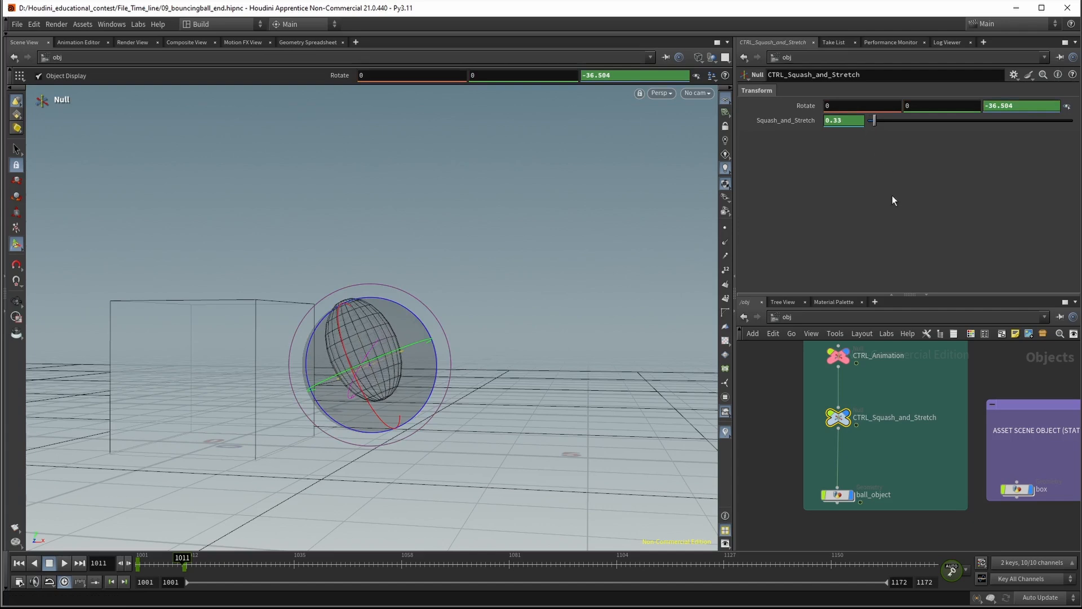
# Advance to frame 1012 and set Squash_and_Stretch to -0.4 to squash the ball on impact
pyautogui.press('Right')
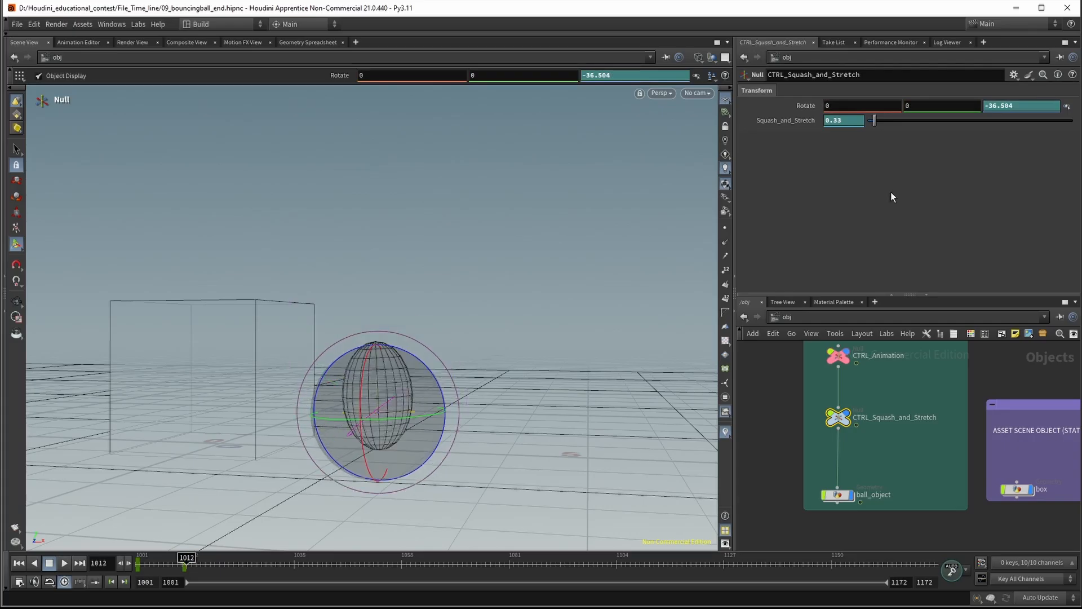
pyautogui.moveTo(875, 119); pyautogui.dragTo(870, 123)
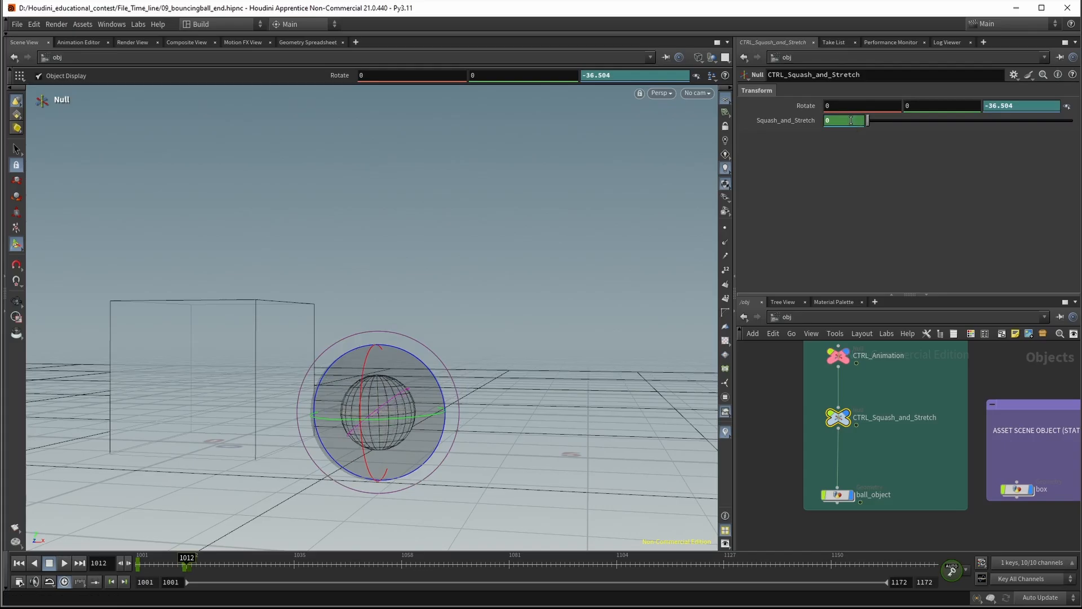
pyautogui.moveTo(853, 124); pyautogui.dragTo(821, 121, button='middle')
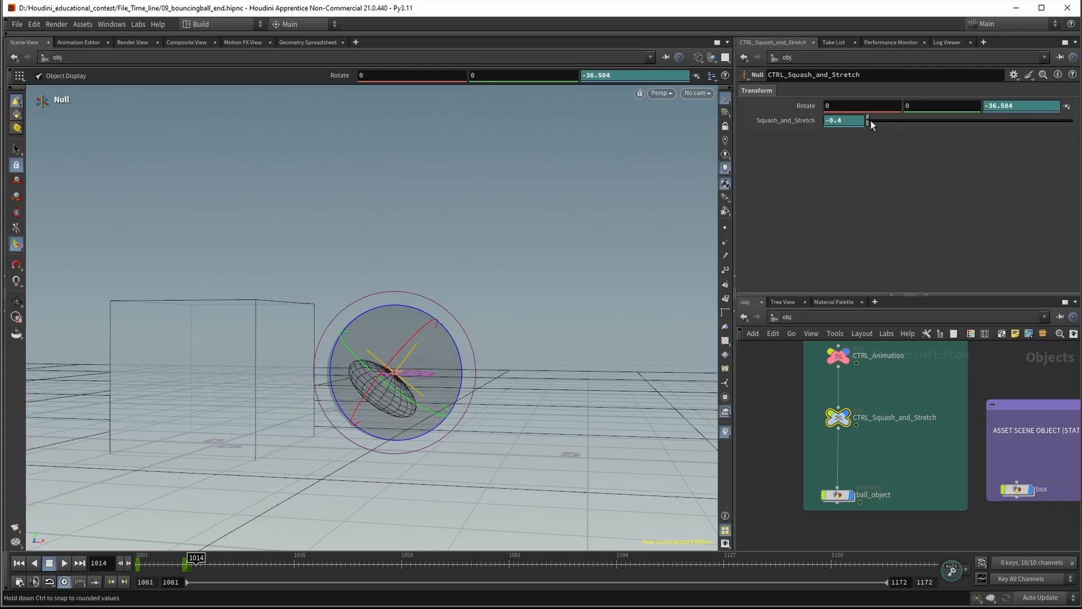
# On frame 1017, stretch the ball with Squash_and_Stretch at 0.41 and set the null's Z rotation to 0
pyautogui.moveTo(871, 120); pyautogui.dragTo(877, 120)
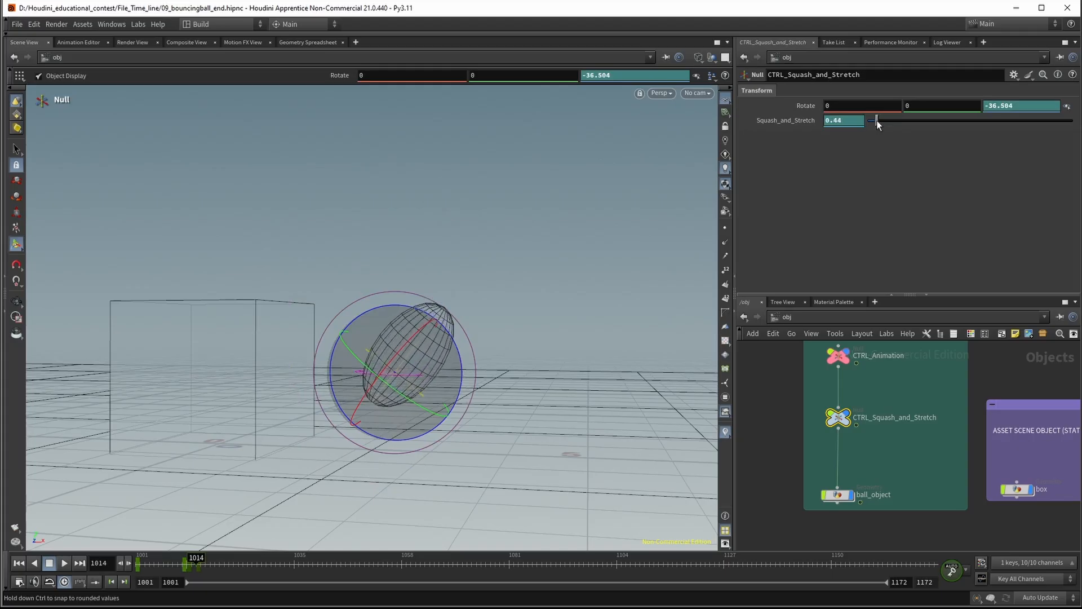
pyautogui.hotkey('ctrl', 'z')
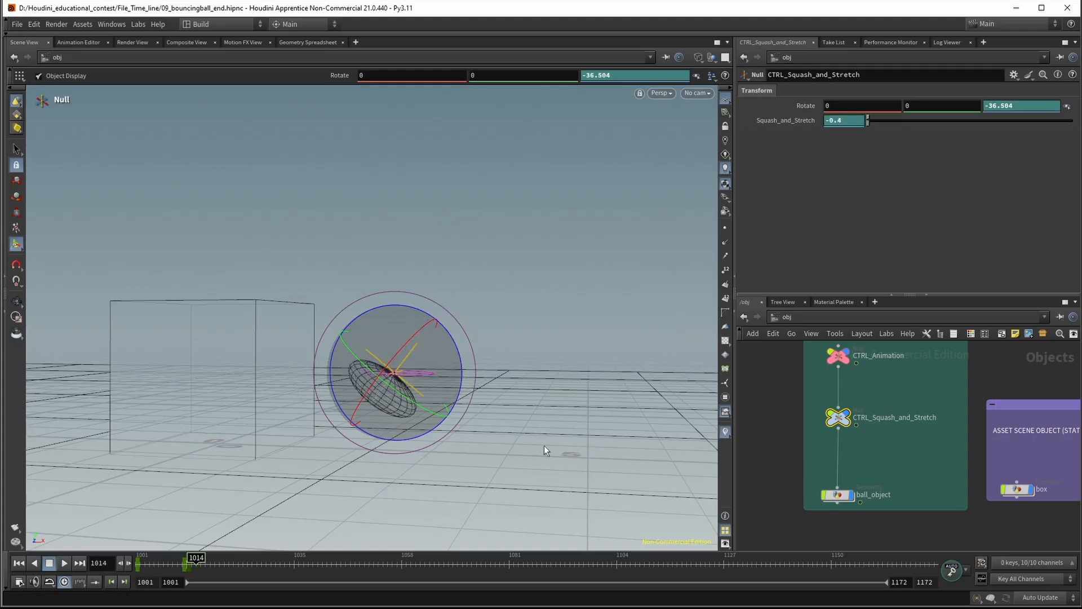
pyautogui.moveTo(197, 561); pyautogui.dragTo(212, 559)
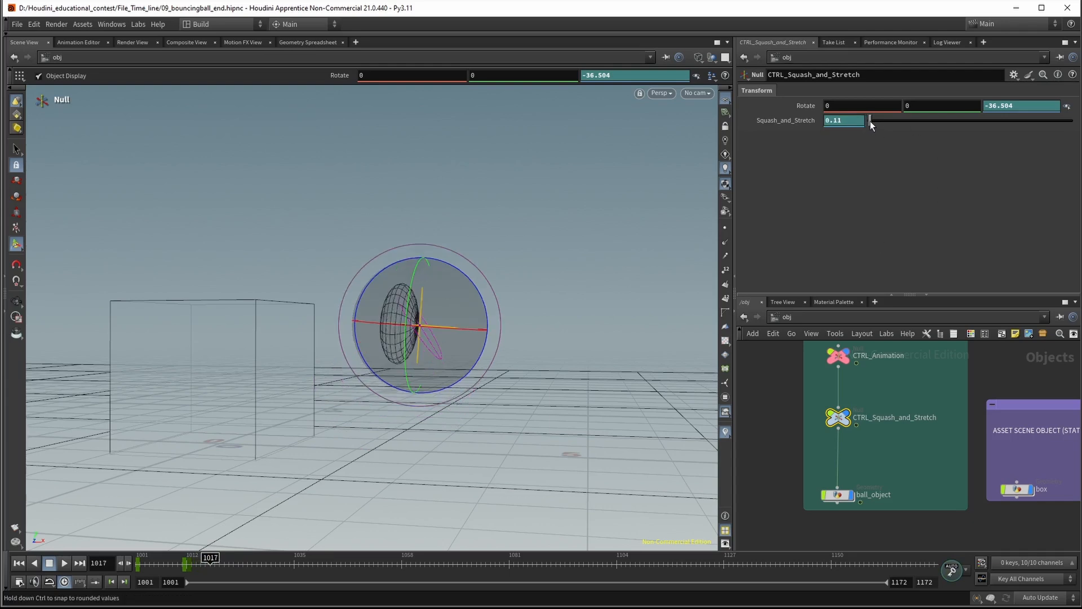
pyautogui.moveTo(871, 121); pyautogui.dragTo(878, 124)
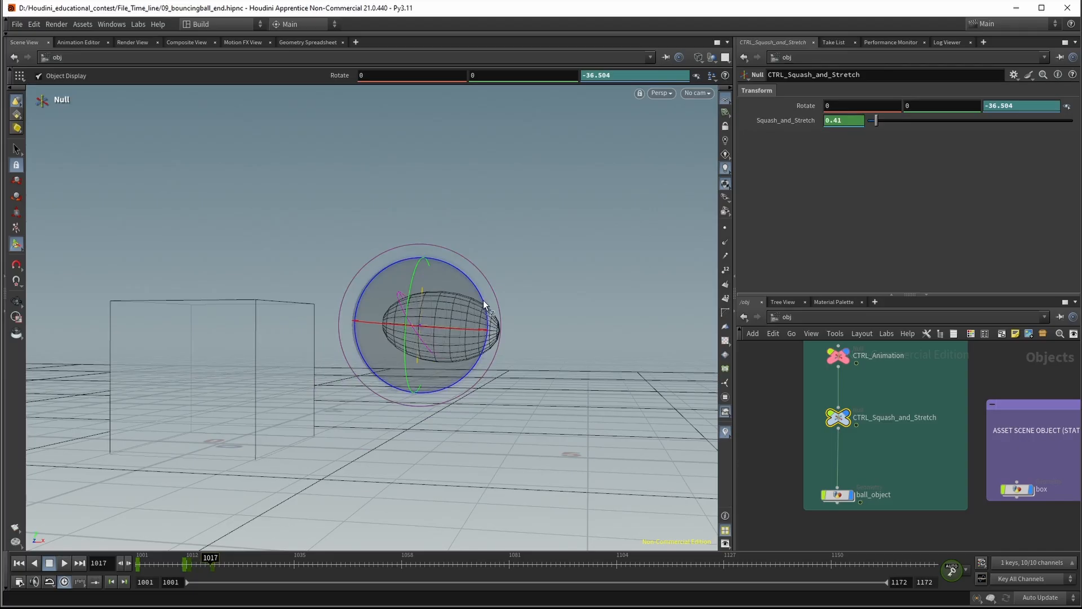
pyautogui.click(988, 106)
pyautogui.write('0')
pyautogui.press('Return')
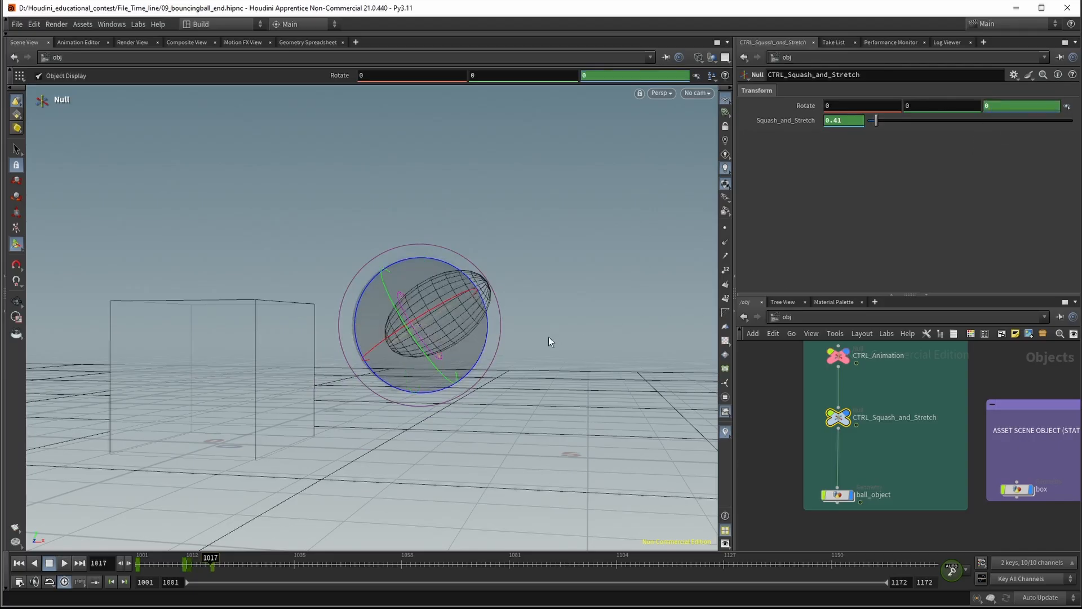
# Go to frame 1022 and set Squash_and_Stretch to 0 so the ball is round again
pyautogui.moveTo(213, 564); pyautogui.dragTo(234, 571)
pyautogui.click(842, 122)
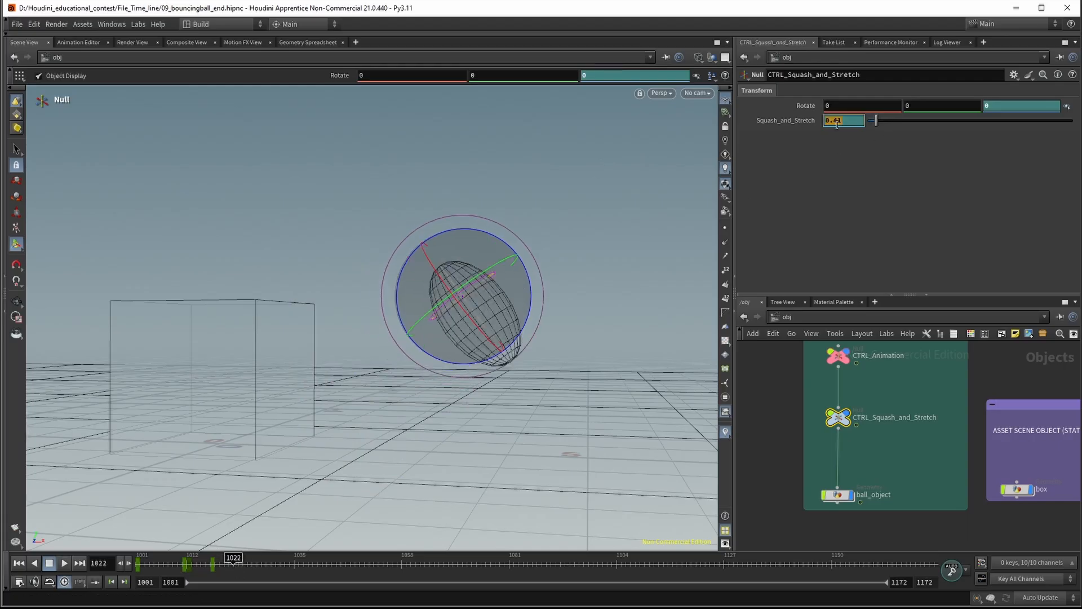
pyautogui.write('0')
pyautogui.press('Return')
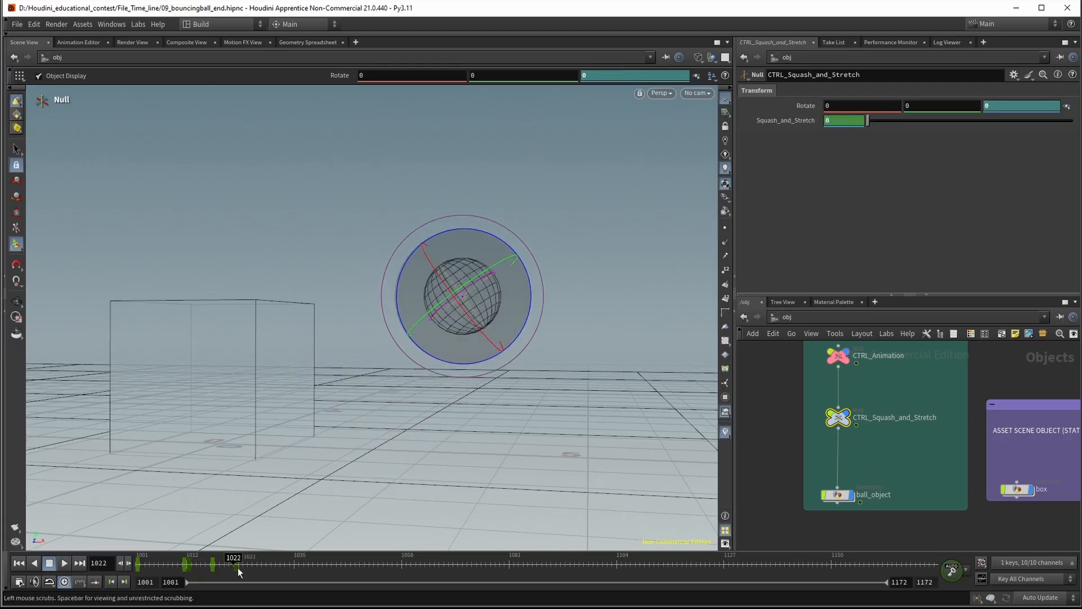
# On frame 1033, set Squash_and_Stretch to 0.47 and rotate the null to about -12.6 degrees around Z
pyautogui.moveTo(235, 564)
pyautogui.mouseDown()
pyautogui.moveTo(203, 564)
pyautogui.moveTo(282, 565)
pyautogui.moveTo(231, 566)
pyautogui.mouseUp()
pyautogui.moveTo(240, 567); pyautogui.dragTo(285, 569)
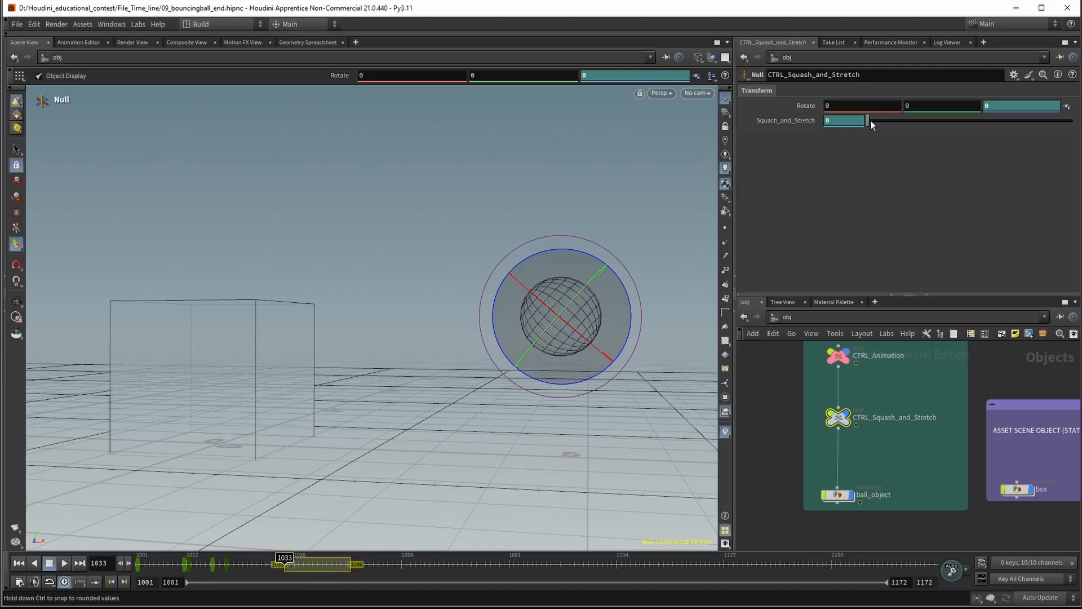
pyautogui.moveTo(870, 120); pyautogui.dragTo(878, 120)
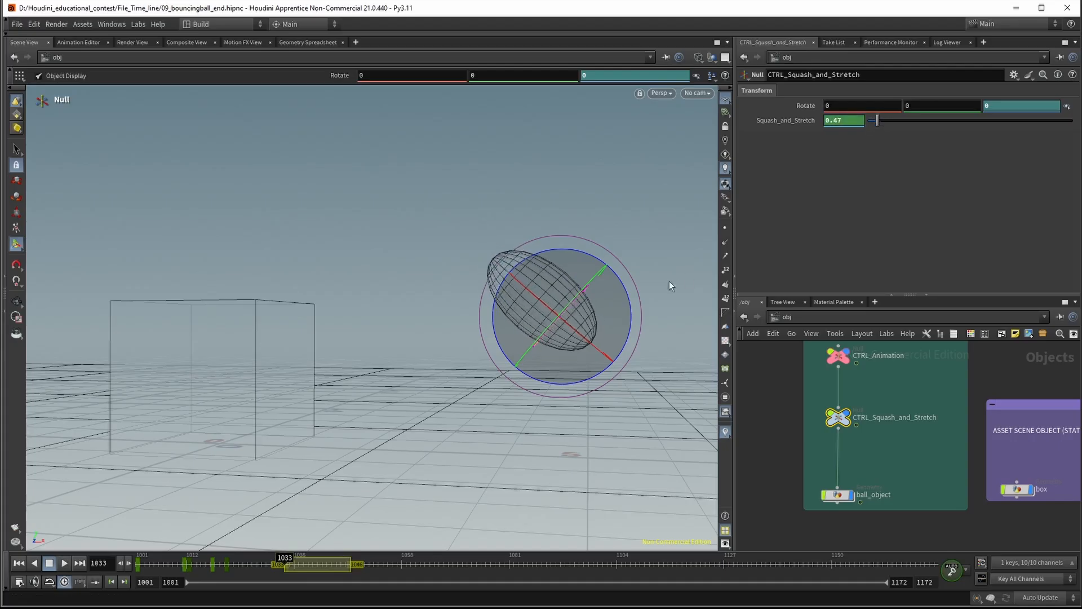
pyautogui.moveTo(626, 293); pyautogui.dragTo(635, 306)
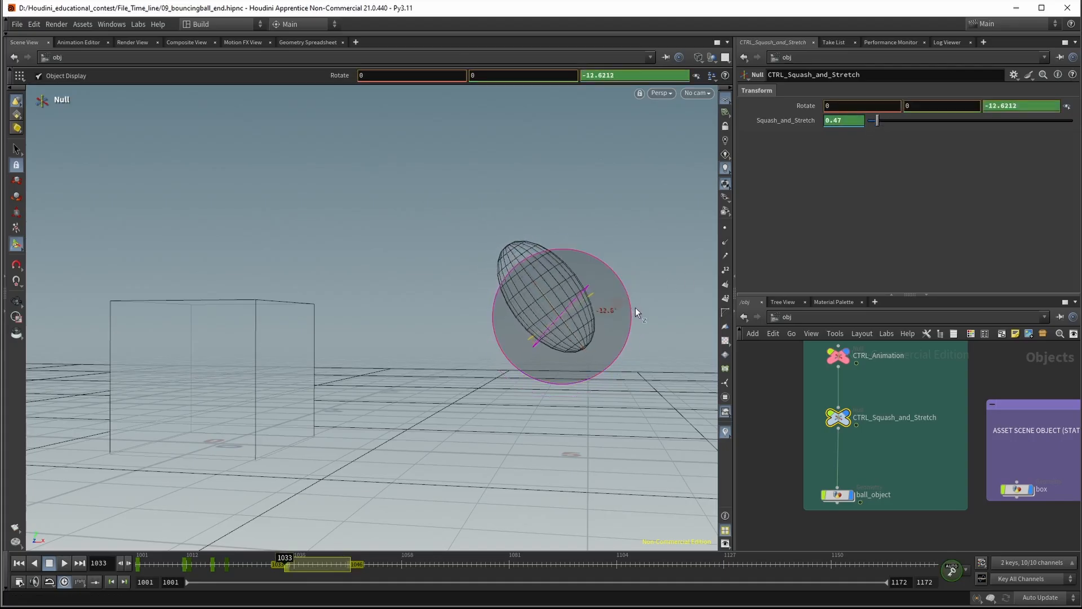
pyautogui.click(289, 561)
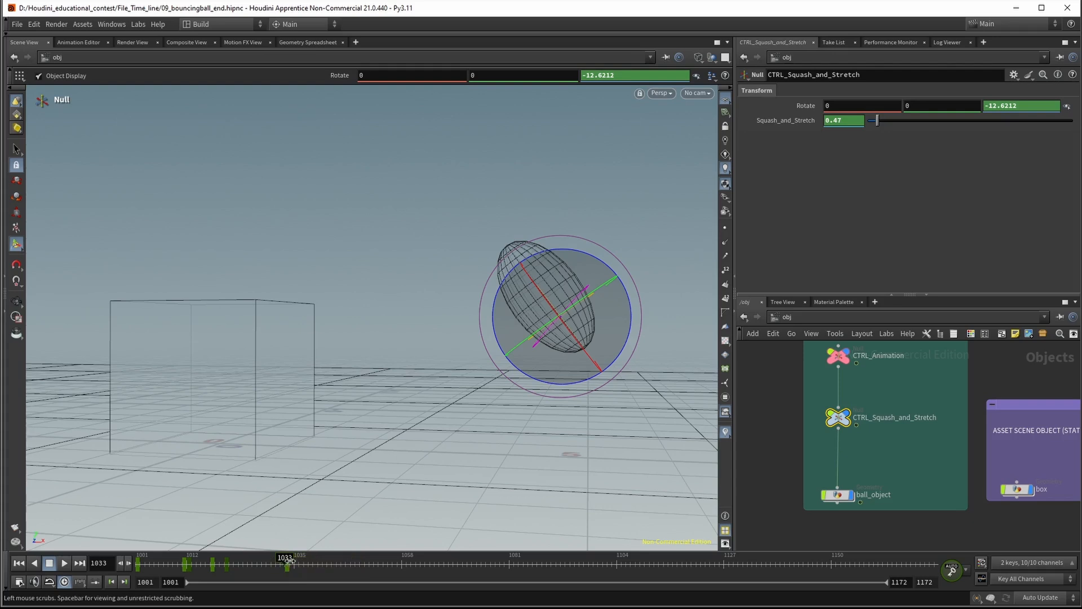
# On frame 1041, rotate the null to about 59.7 degrees around Z and squash the ball with Squash_and_Stretch at -0.33
pyautogui.moveTo(288, 560); pyautogui.dragTo(322, 563)
pyautogui.click(1011, 105)
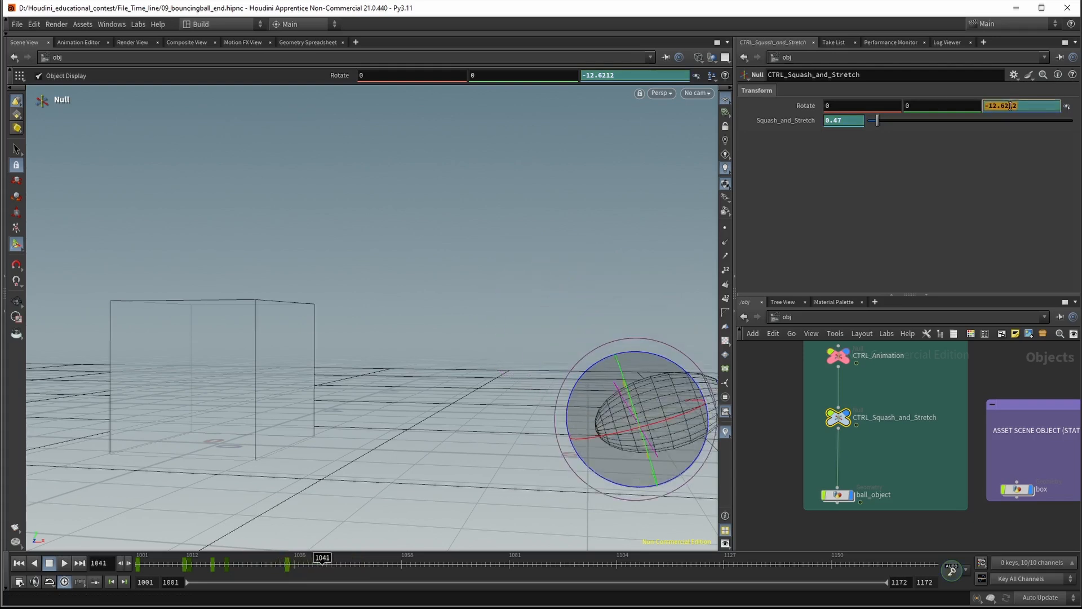
pyautogui.write('0')
pyautogui.press('Return')
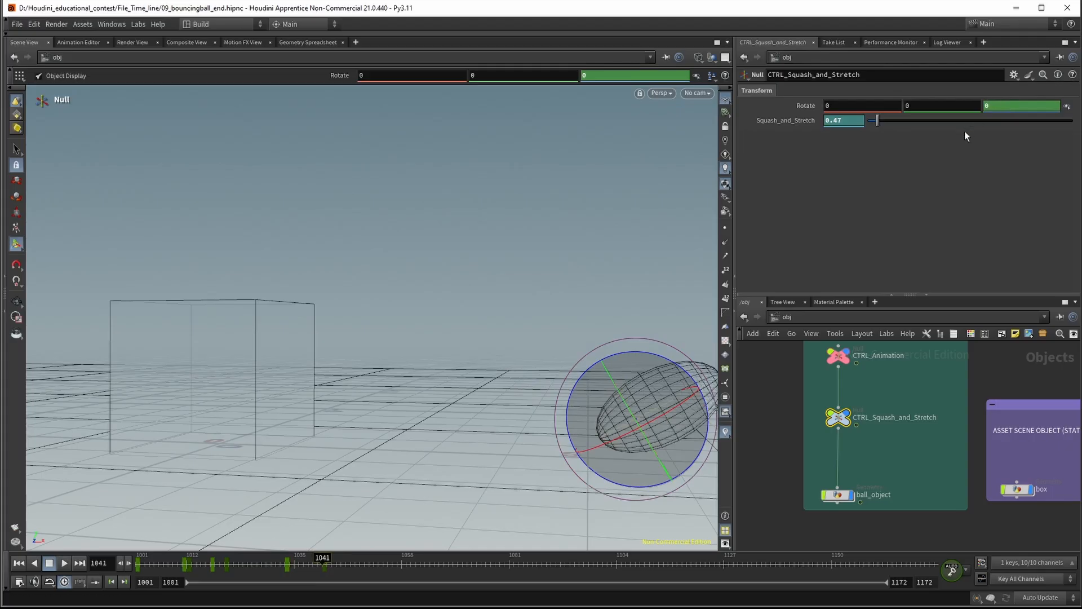
pyautogui.moveTo(674, 367); pyautogui.dragTo(604, 354)
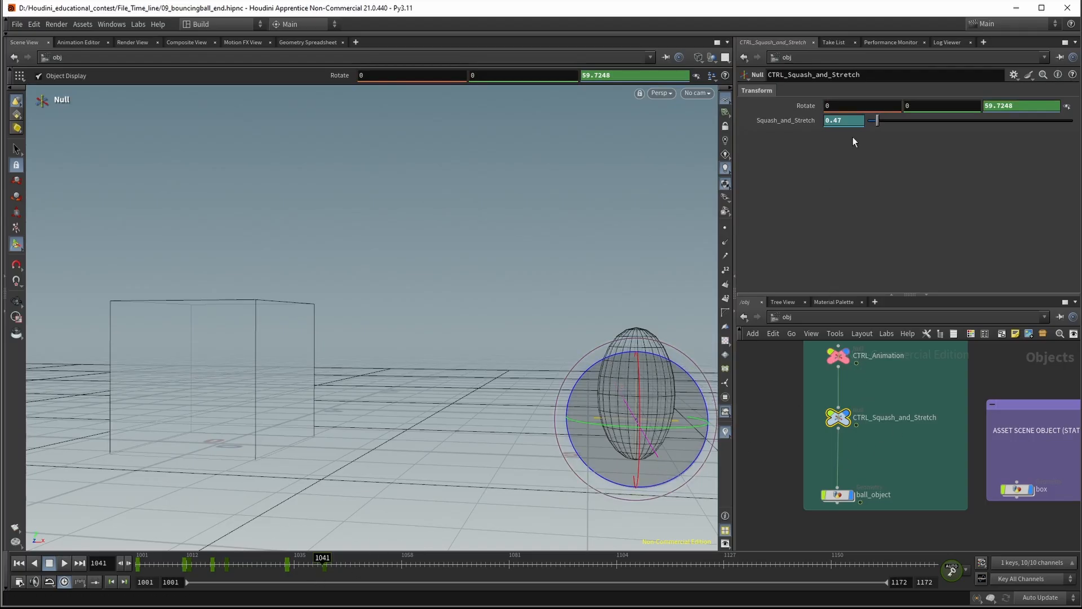
pyautogui.moveTo(861, 121)
pyautogui.mouseDown(button='middle')
pyautogui.moveTo(804, 125)
pyautogui.moveTo(862, 126)
pyautogui.moveTo(854, 120)
pyautogui.mouseUp(button='middle')
# Try to reset Squash_and_Stretch to 0 on frame 1048
pyautogui.moveTo(317, 564); pyautogui.dragTo(377, 562)
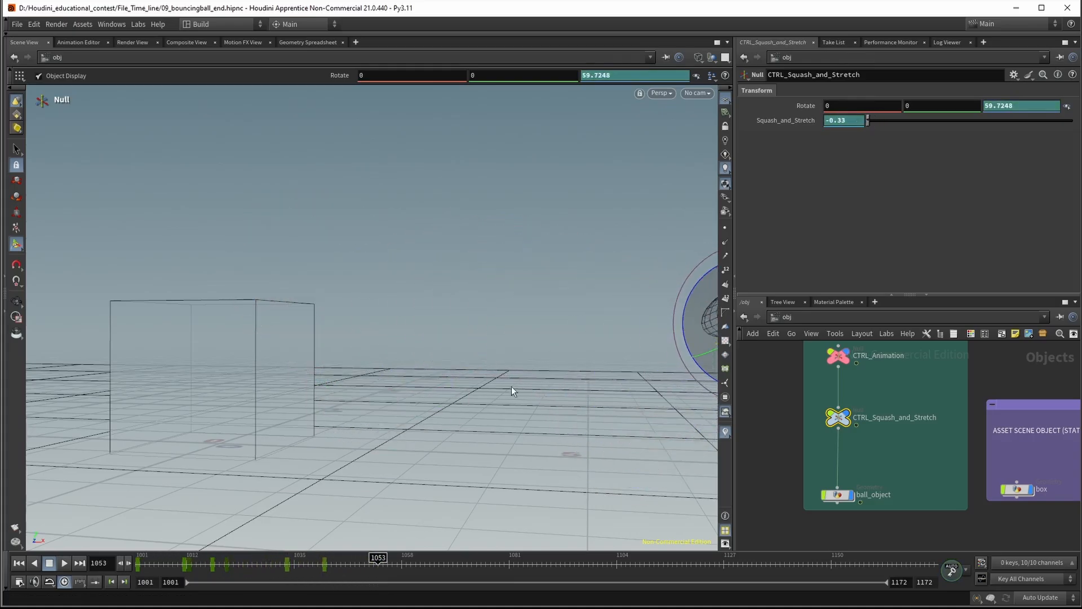
pyautogui.press('Escape')
pyautogui.moveTo(525, 346); pyautogui.dragTo(376, 342)
pyautogui.press('Return')
pyautogui.moveTo(378, 563); pyautogui.dragTo(355, 561)
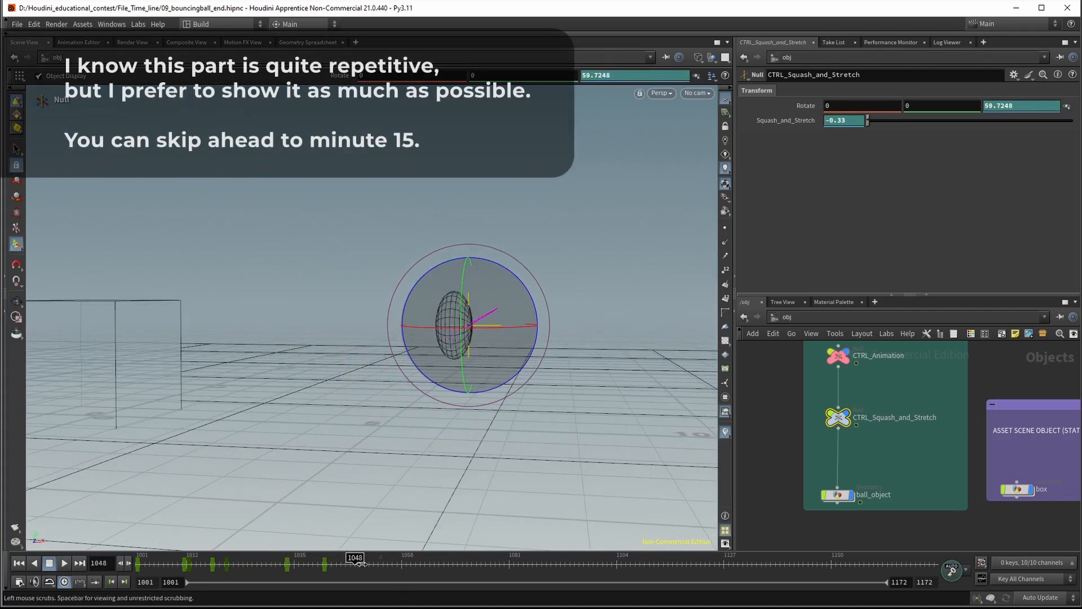
pyautogui.write('0')
pyautogui.press('Return')
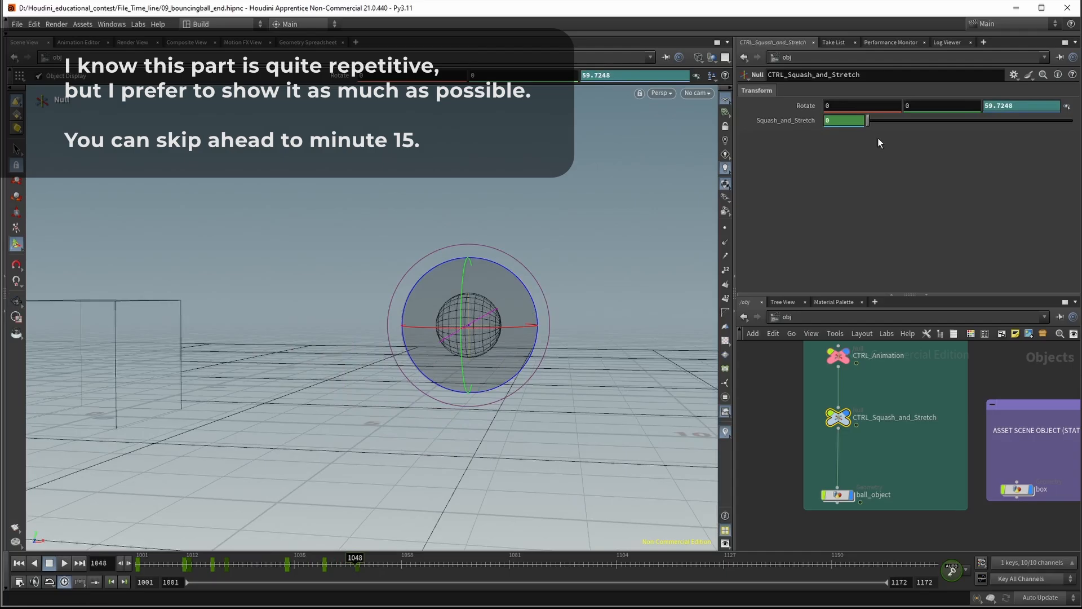
# Go to frame 1043 and set Squash_and_Stretch to 0 just after the impact
pyautogui.moveTo(330, 563); pyautogui.dragTo(341, 563)
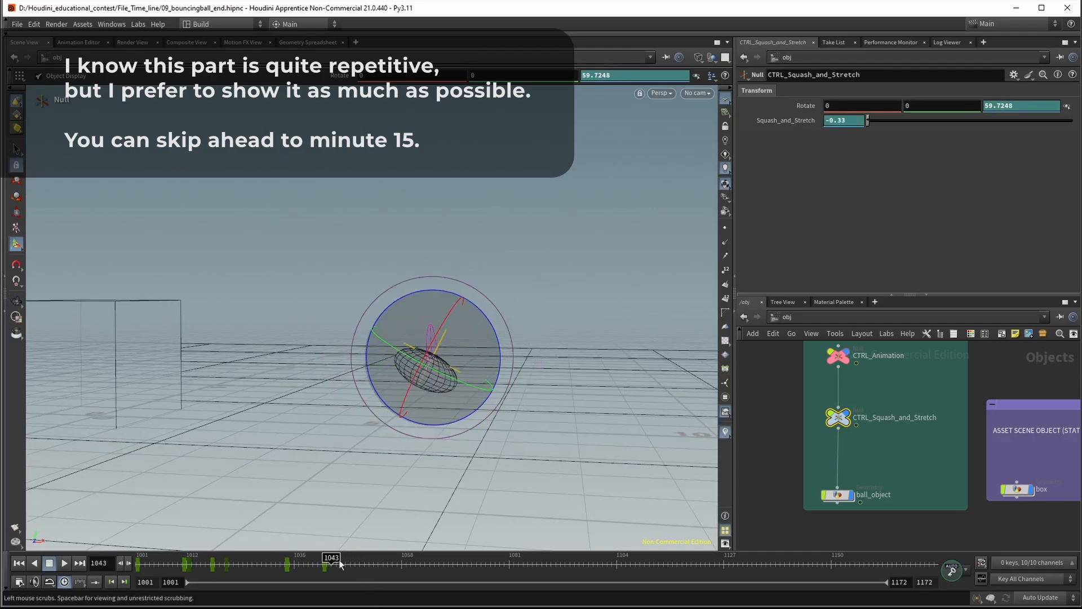
pyautogui.write('0')
pyautogui.press('Return')
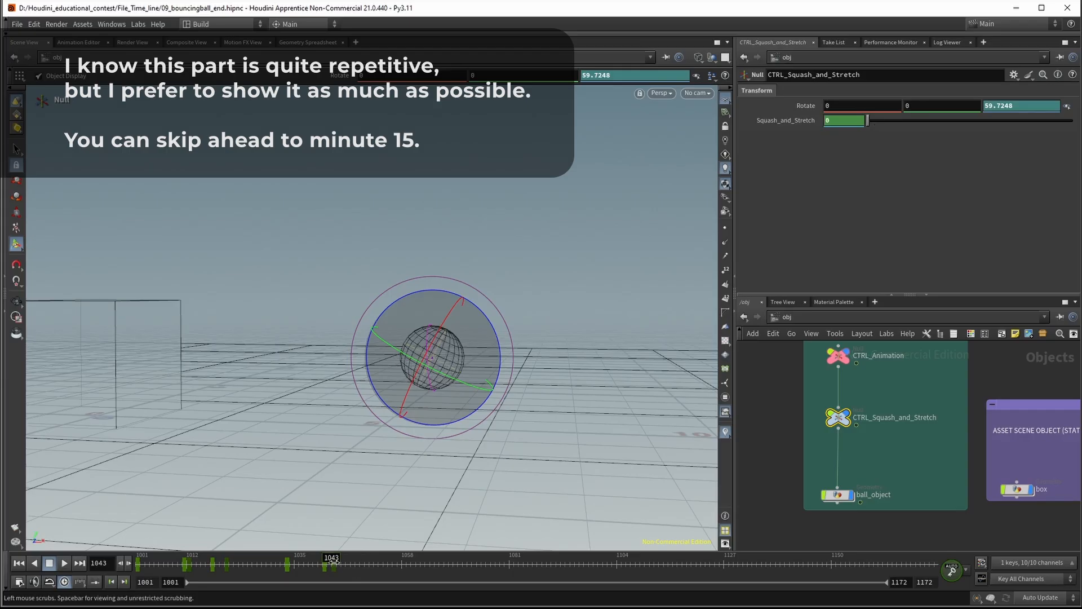
# On frame 1046, set Squash_and_Stretch to 0.58 and rotate the null to about 79.2 degrees around Z
pyautogui.moveTo(333, 560); pyautogui.dragTo(346, 559)
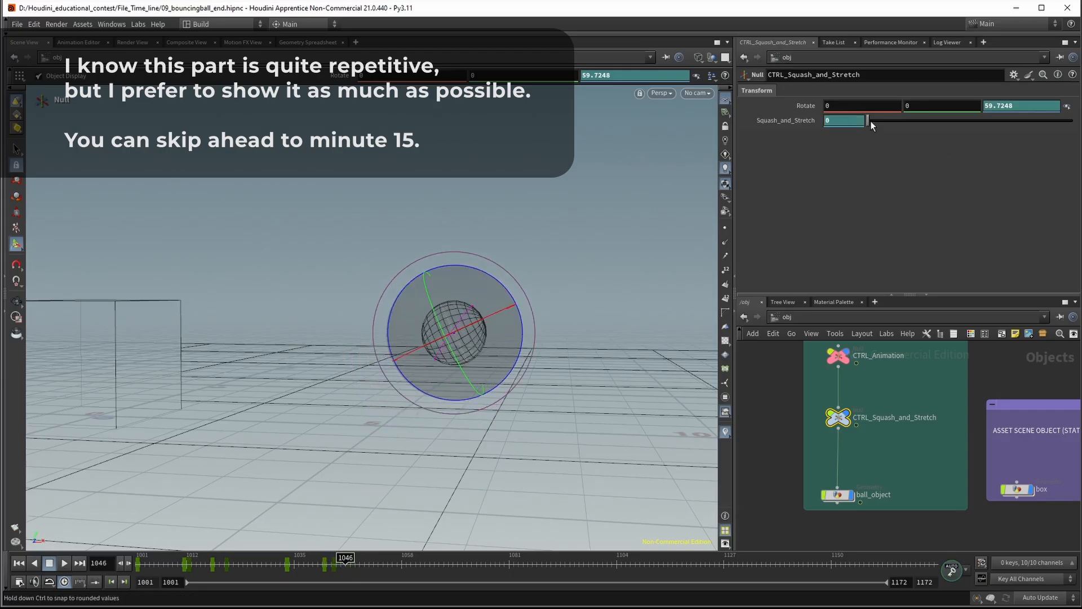
pyautogui.moveTo(870, 121); pyautogui.dragTo(878, 121)
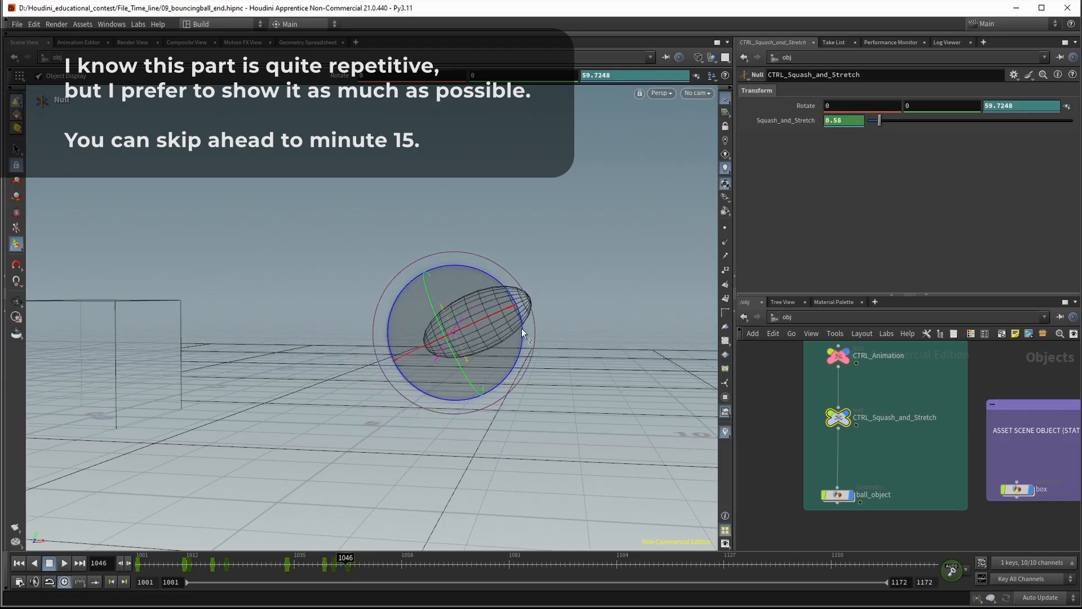
pyautogui.moveTo(522, 328); pyautogui.dragTo(520, 304)
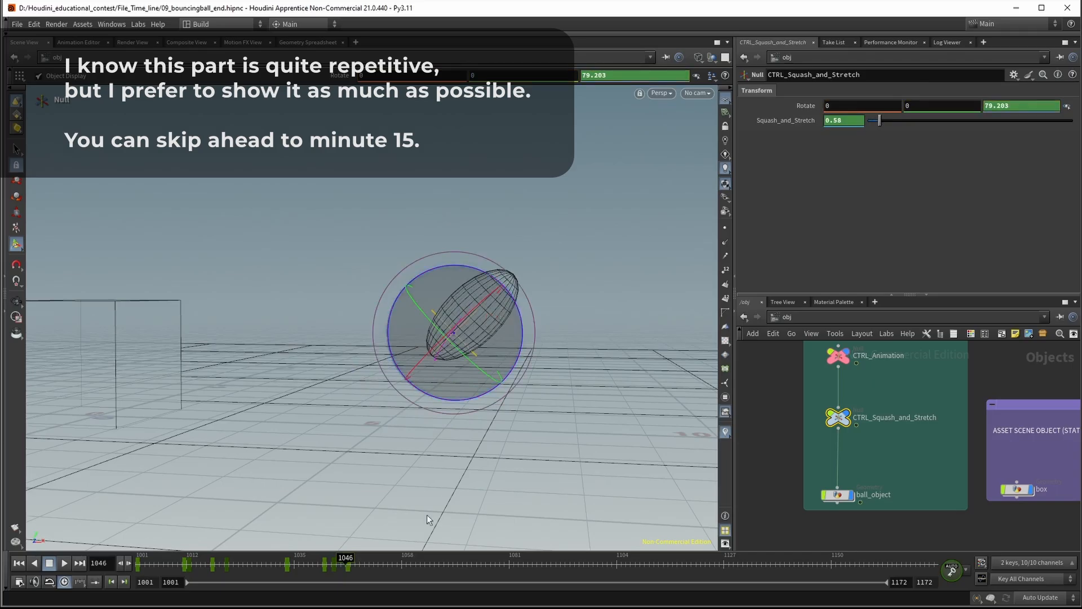
# On frame 1053, set both Squash_and_Stretch and the null's Z rotation to 0
pyautogui.moveTo(333, 563); pyautogui.dragTo(378, 562)
pyautogui.click(851, 120)
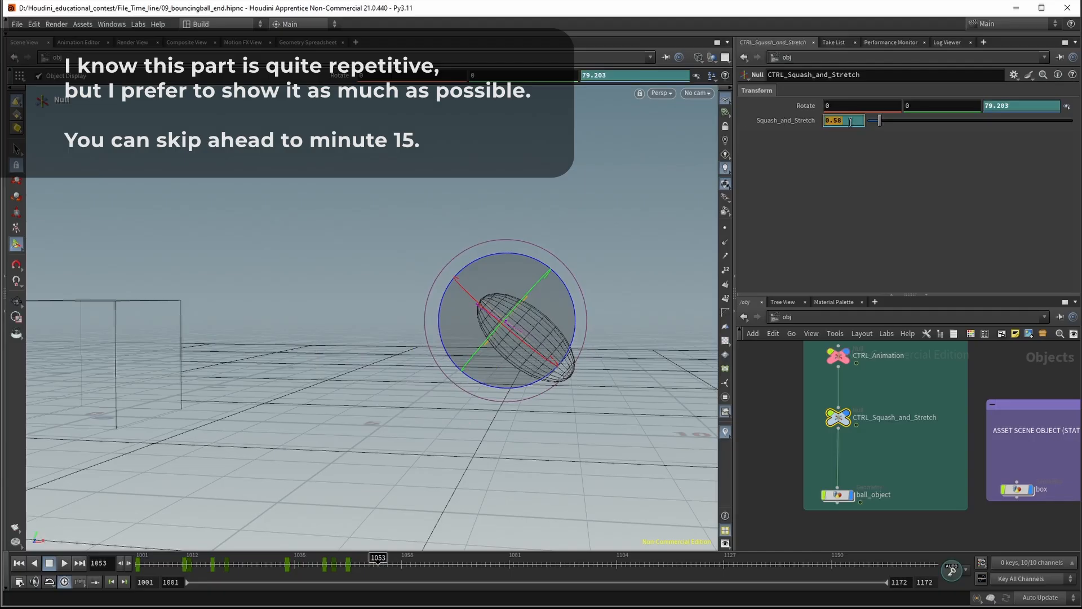
pyautogui.write('0')
pyautogui.press('Return')
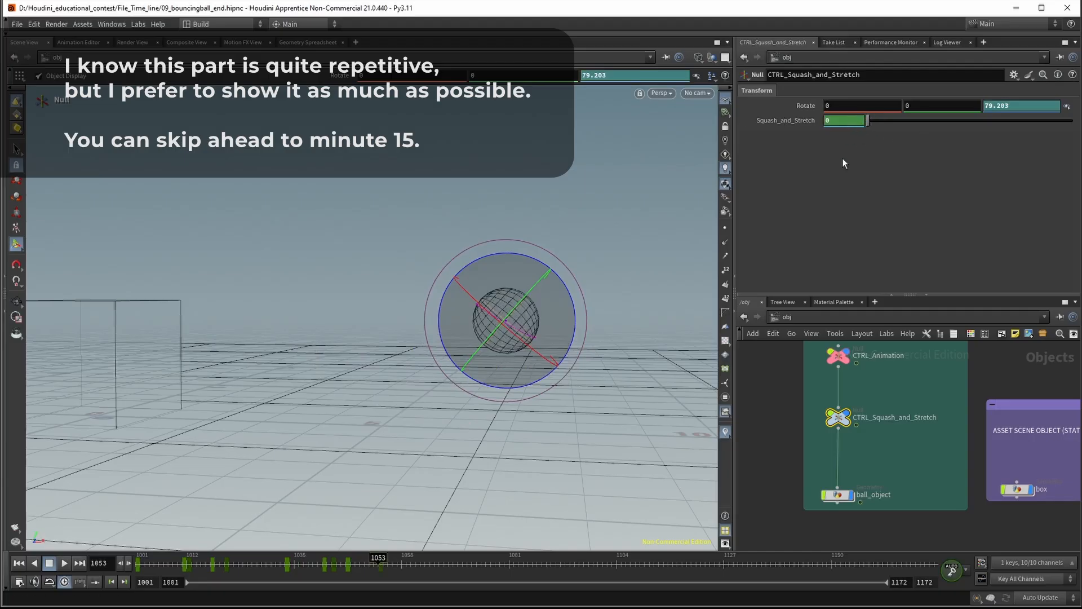
pyautogui.click(1029, 105)
pyautogui.write('0')
pyautogui.press('Return')
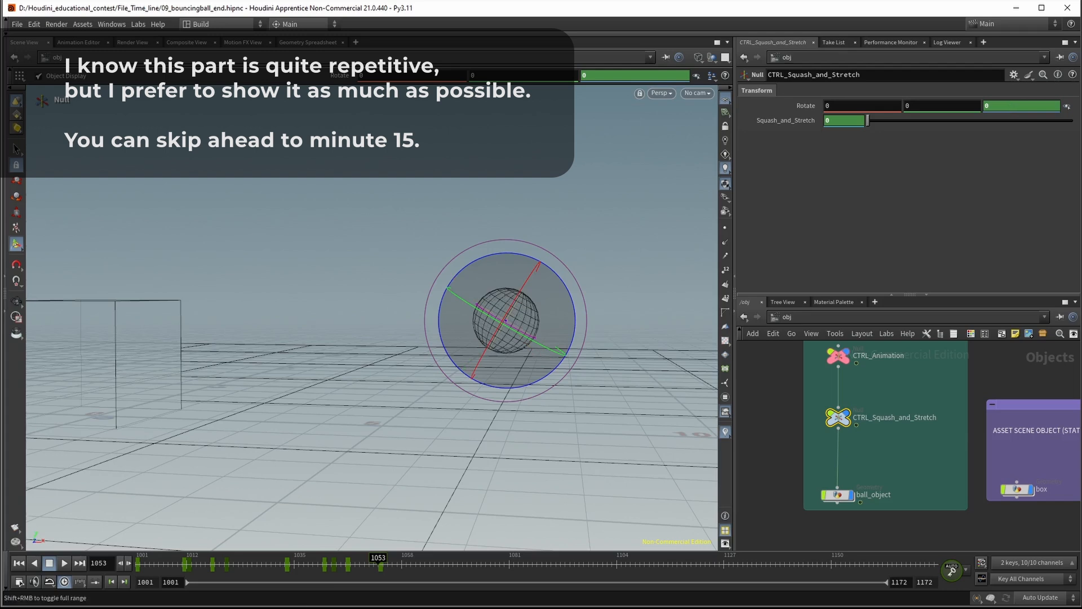
# During the descent after frame 1053, set Squash_and_Stretch to 0.47 and rotate the null to about -11 degrees around Z
pyautogui.moveTo(379, 563); pyautogui.dragTo(424, 573)
pyautogui.moveTo(867, 121); pyautogui.dragTo(877, 121)
pyautogui.moveTo(630, 322); pyautogui.dragTo(637, 332)
# On frame 1065, squash the ball with Squash_and_Stretch at -0.25 and set the null's Z rotation to -11.4
pyautogui.moveTo(414, 560); pyautogui.dragTo(442, 574)
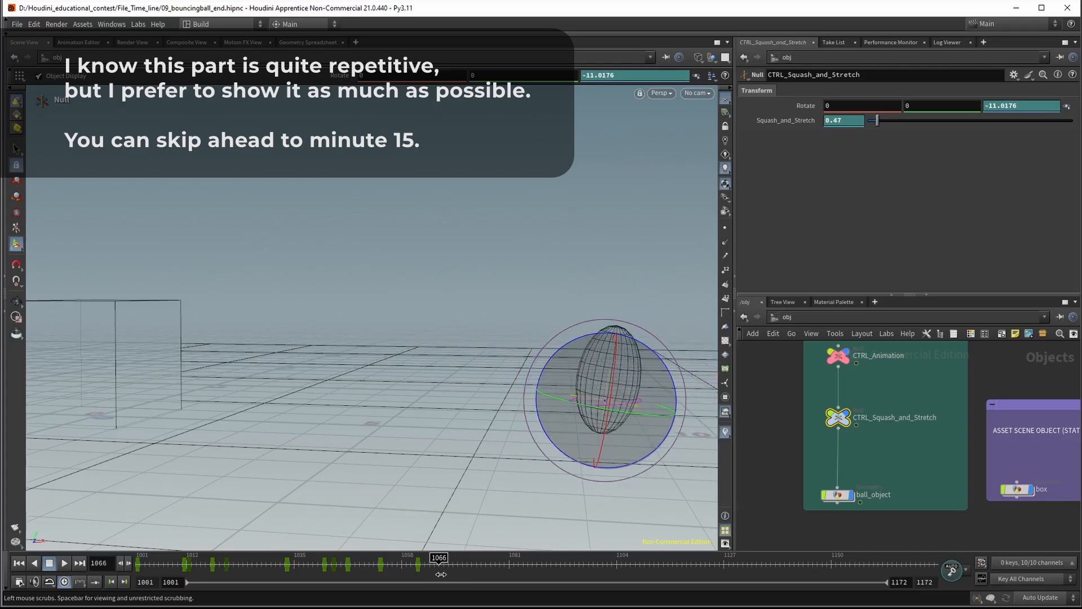
pyautogui.press('Left')
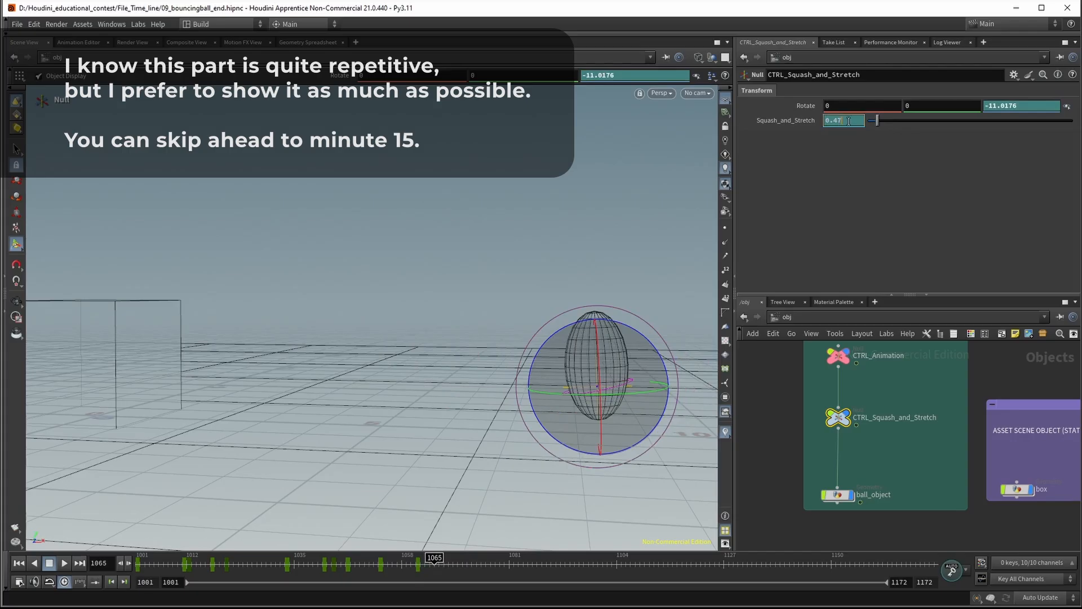
pyautogui.write('-0.25')
pyautogui.press('Return')
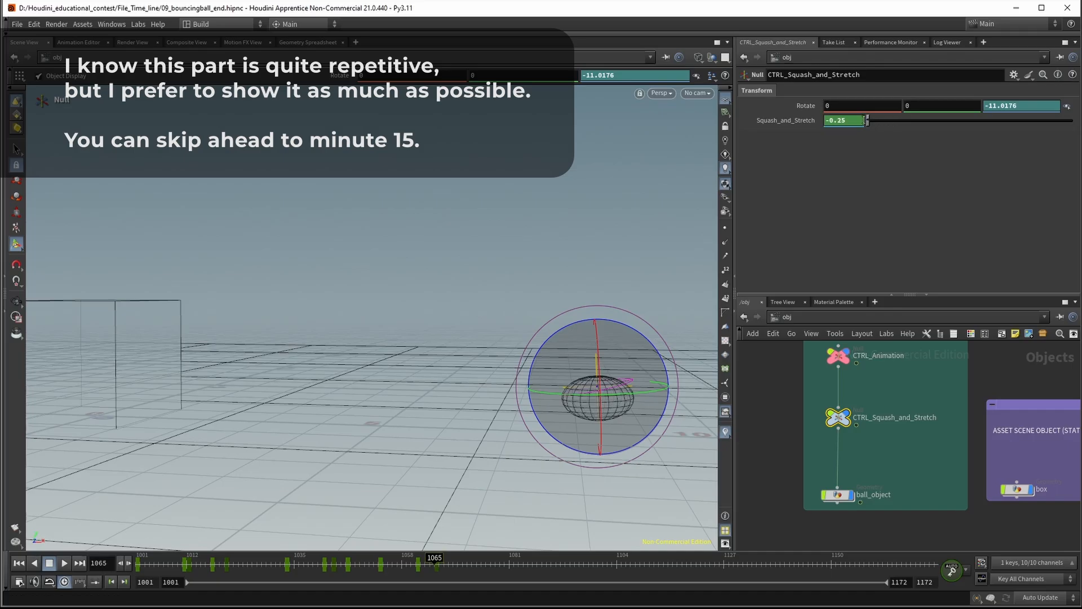
pyautogui.write('-0')
pyautogui.press('Return')
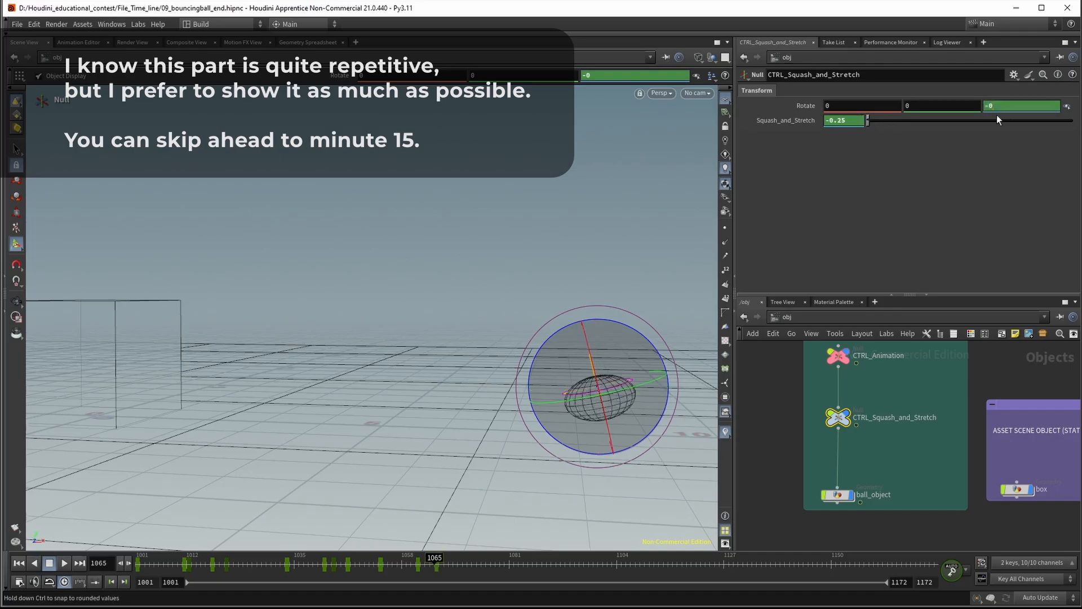
pyautogui.moveTo(995, 109); pyautogui.dragTo(499, 152, button='middle')
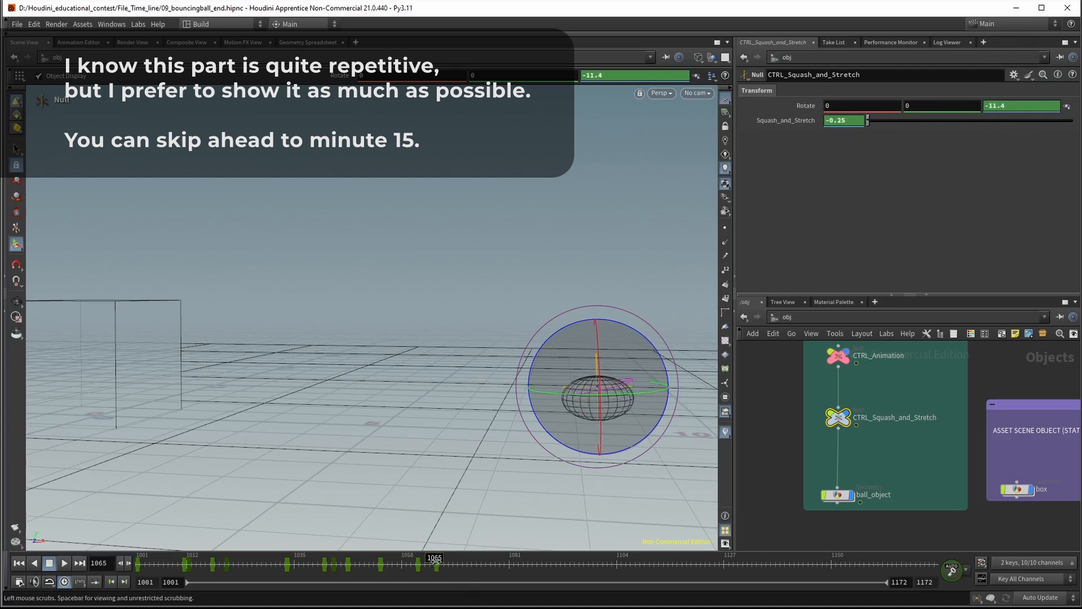
# Go to frame 1066 and set Squash_and_Stretch to 0 right after the landing
pyautogui.moveTo(436, 564); pyautogui.dragTo(505, 566)
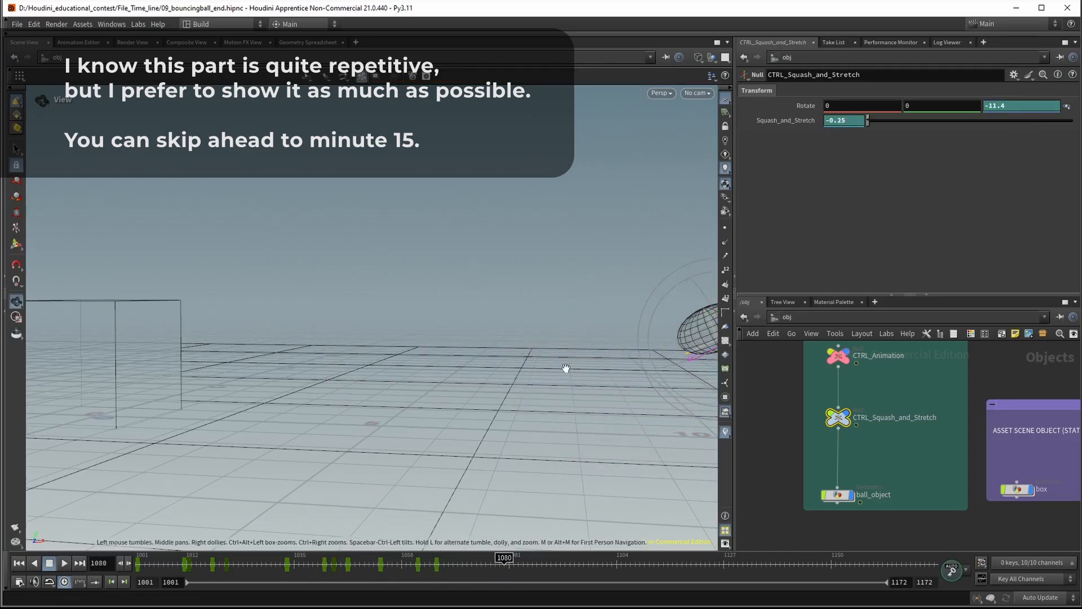
pyautogui.keyDown('alt'); pyautogui.moveTo(566, 370); pyautogui.dragTo(377, 361, button='middle'); pyautogui.keyUp('alt')
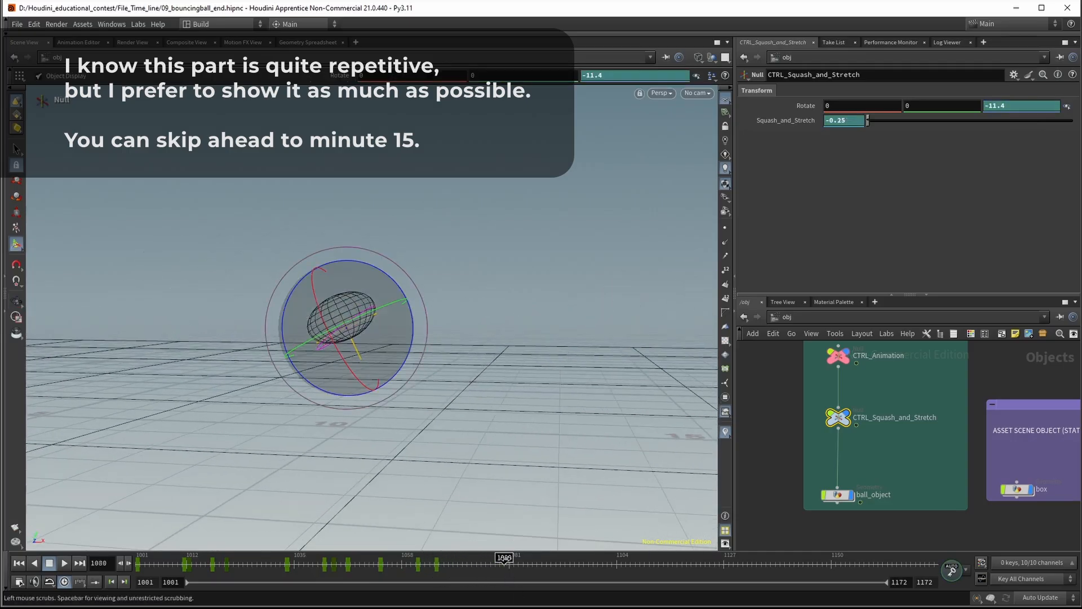
pyautogui.moveTo(505, 565); pyautogui.dragTo(442, 591)
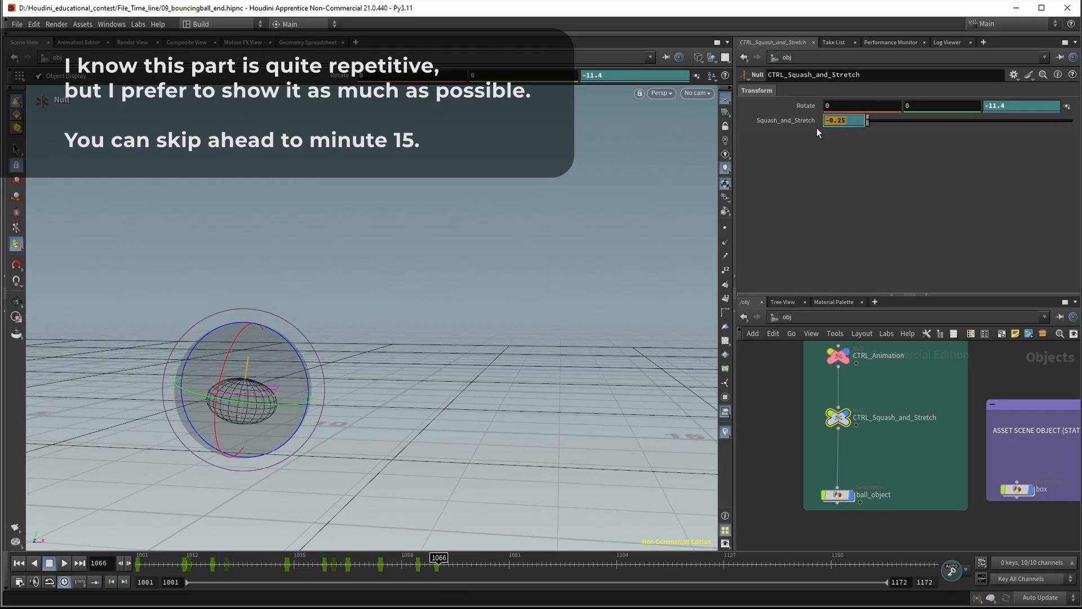
pyautogui.write('0')
pyautogui.press('Return')
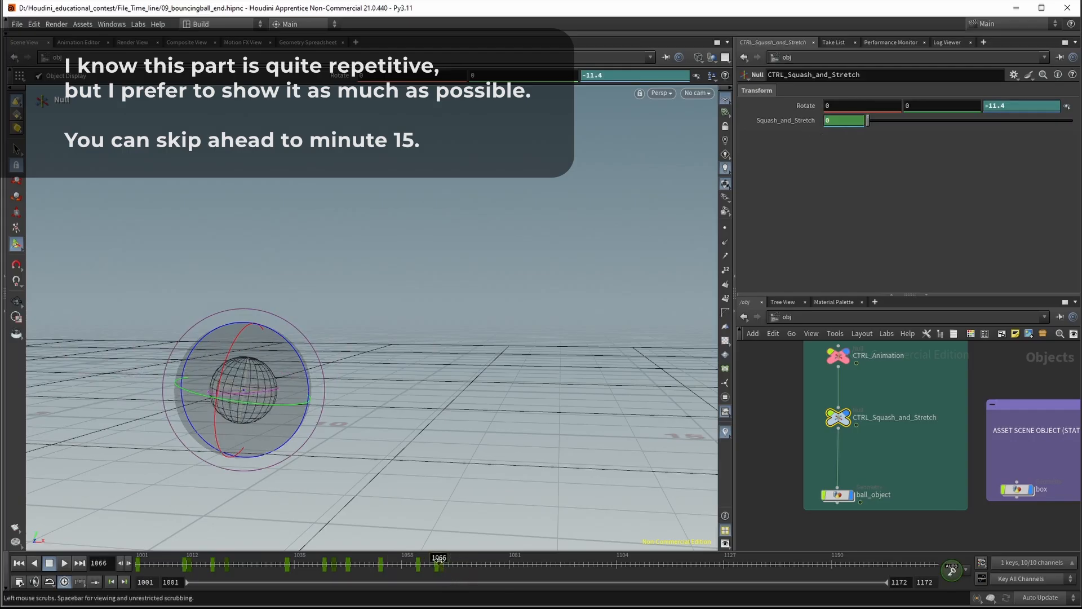
# On frame 1071, set the null's Z rotation to 0 and stretch the ball with Squash_and_Stretch at 0.55
pyautogui.moveTo(439, 561); pyautogui.dragTo(464, 564)
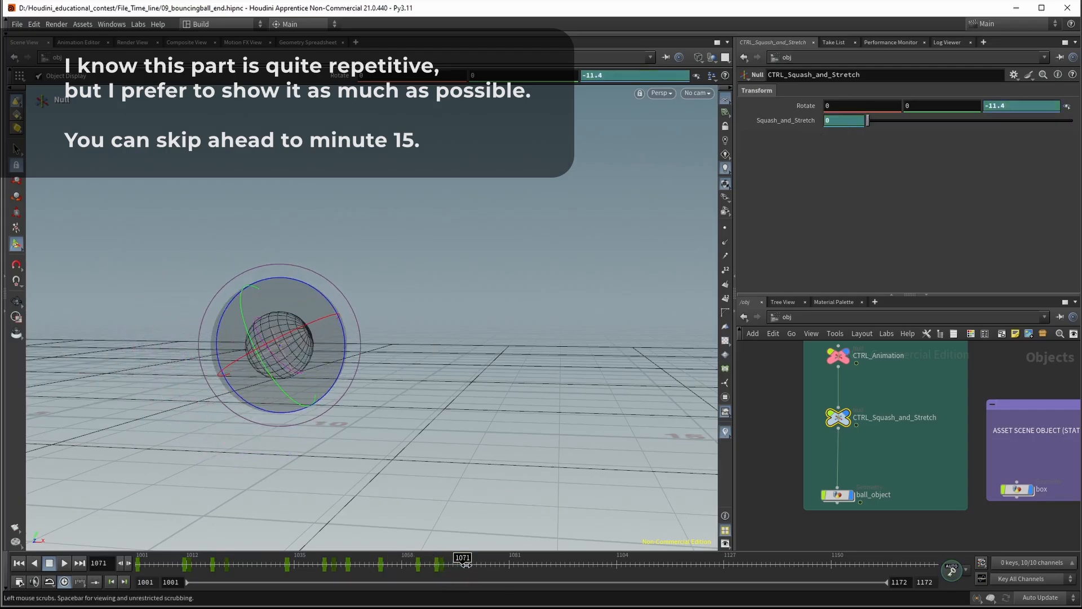
pyautogui.click(987, 107)
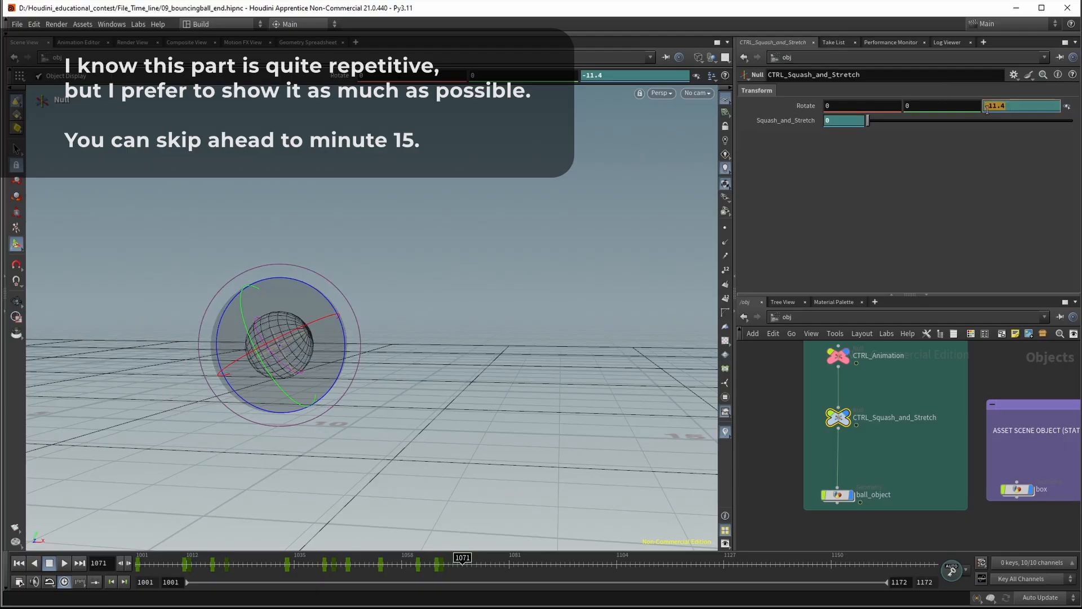
pyautogui.write('0')
pyautogui.press('Return')
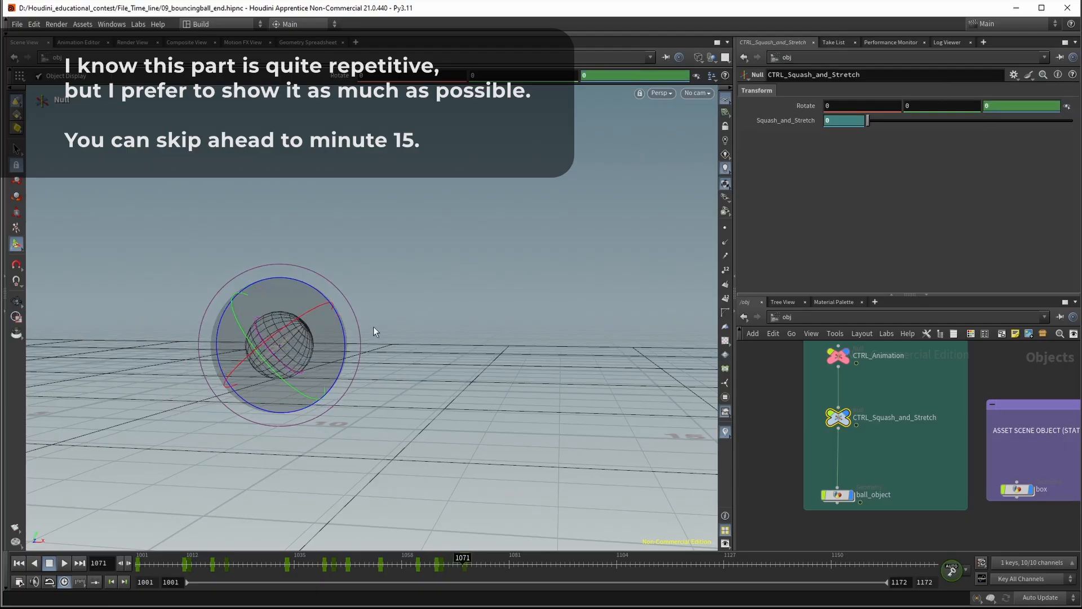
pyautogui.moveTo(869, 123); pyautogui.dragTo(878, 122)
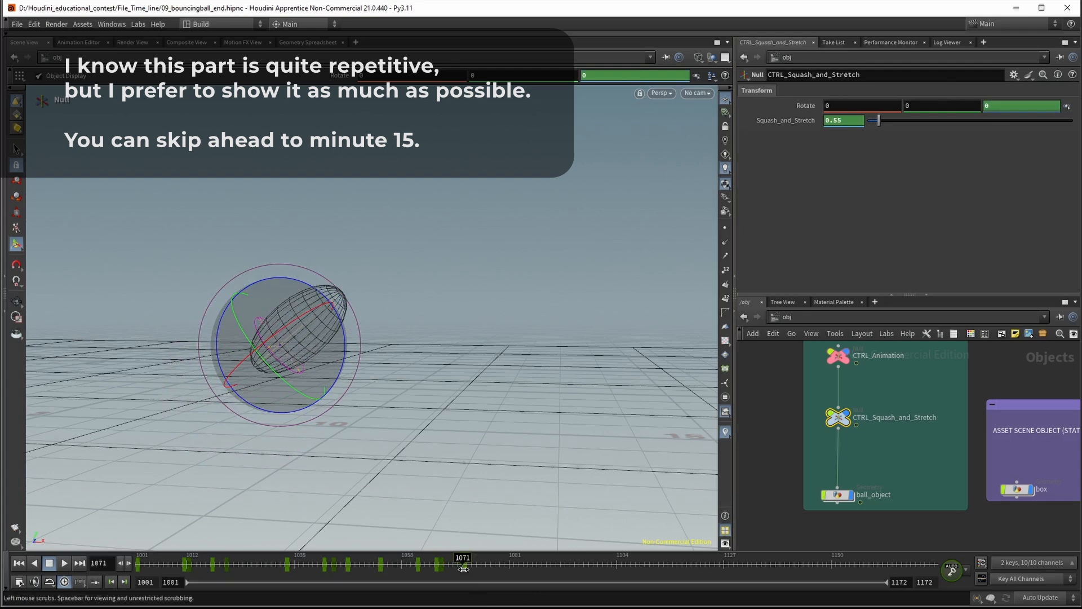
# Go to frame 1076 and set Squash_and_Stretch to 0 at the top of the bounce
pyautogui.moveTo(465, 564); pyautogui.dragTo(486, 565)
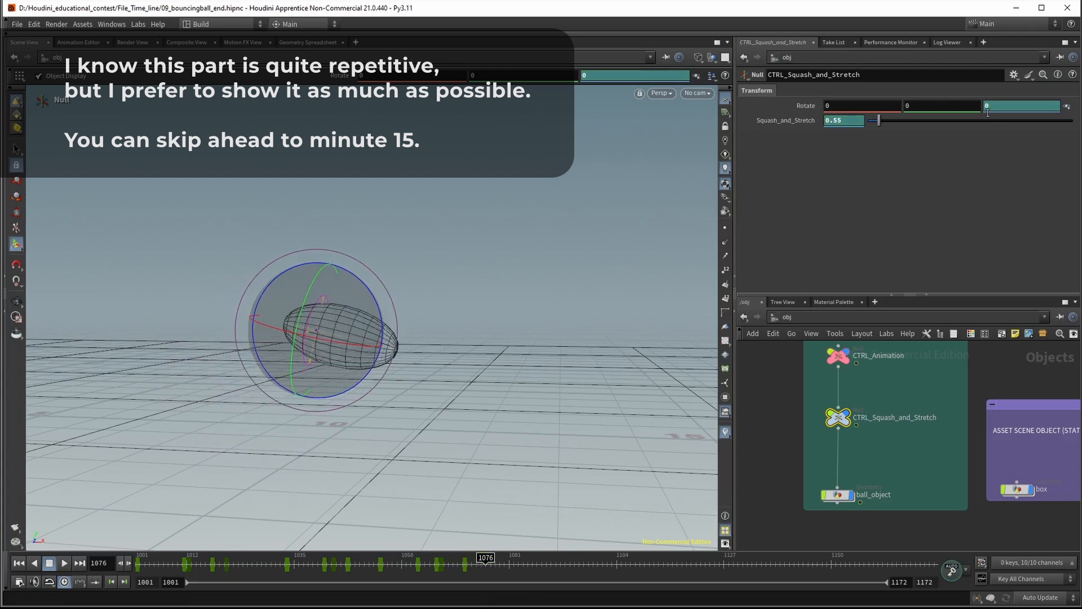
pyautogui.write('0')
pyautogui.press('Return')
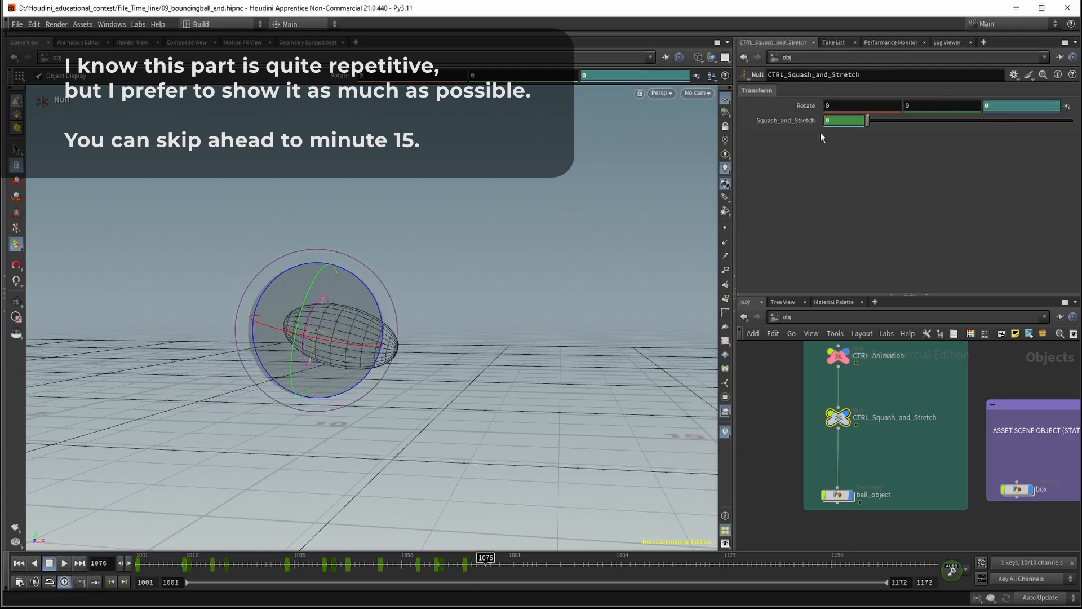
# On frame 1086, rotate the null to about -119.7 degrees around Z and set Squash_and_Stretch to 0.28
pyautogui.moveTo(511, 564); pyautogui.dragTo(537, 582)
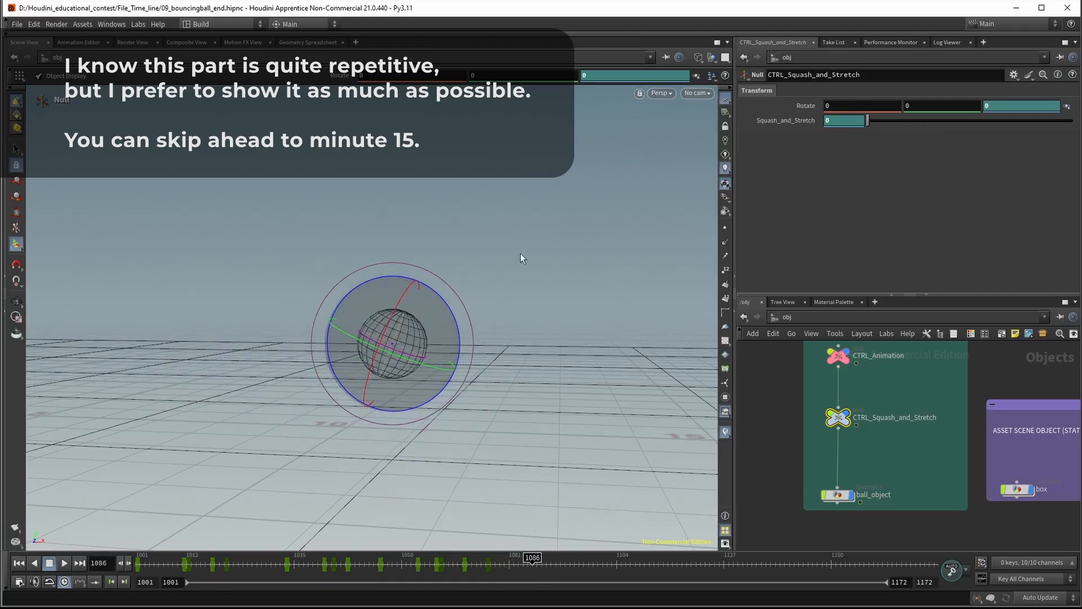
pyautogui.moveTo(456, 326); pyautogui.dragTo(413, 255)
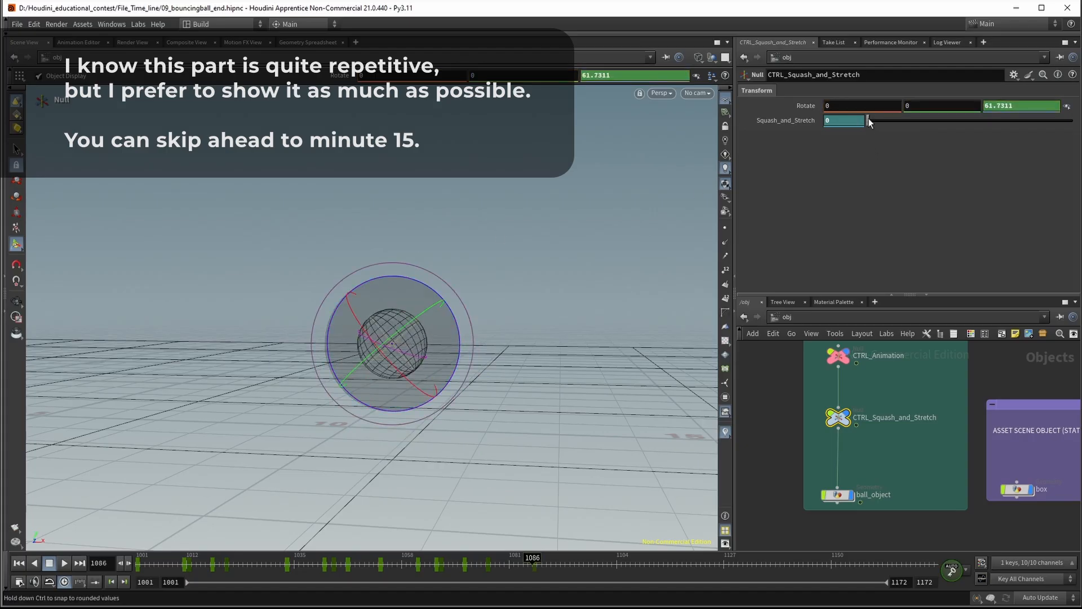
pyautogui.moveTo(869, 121)
pyautogui.mouseDown()
pyautogui.moveTo(895, 122)
pyautogui.moveTo(864, 122)
pyautogui.moveTo(878, 121)
pyautogui.mouseUp()
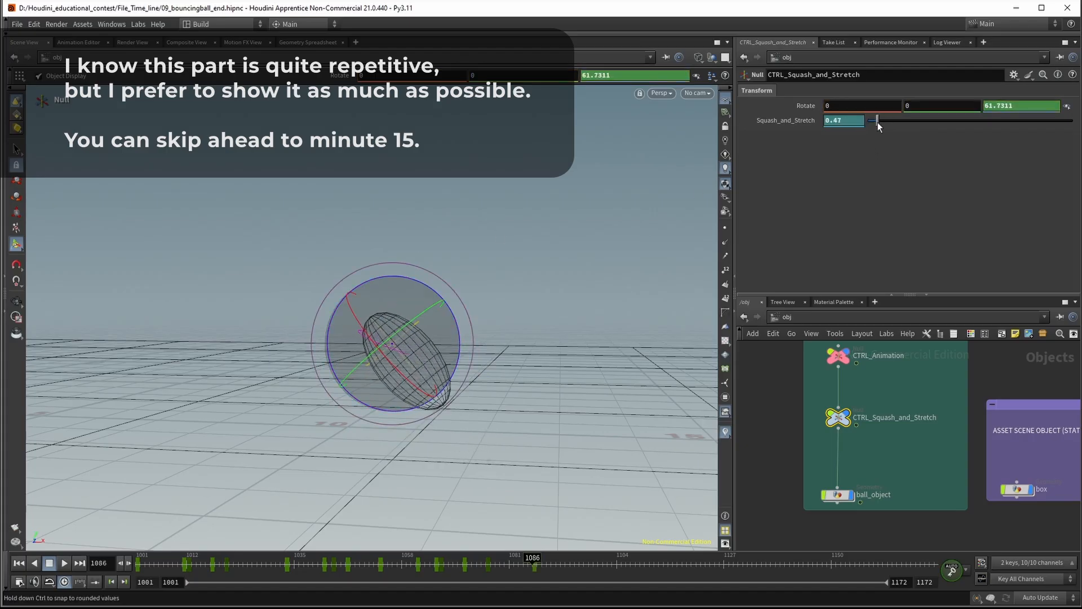
pyautogui.moveTo(456, 320); pyautogui.dragTo(187, 415)
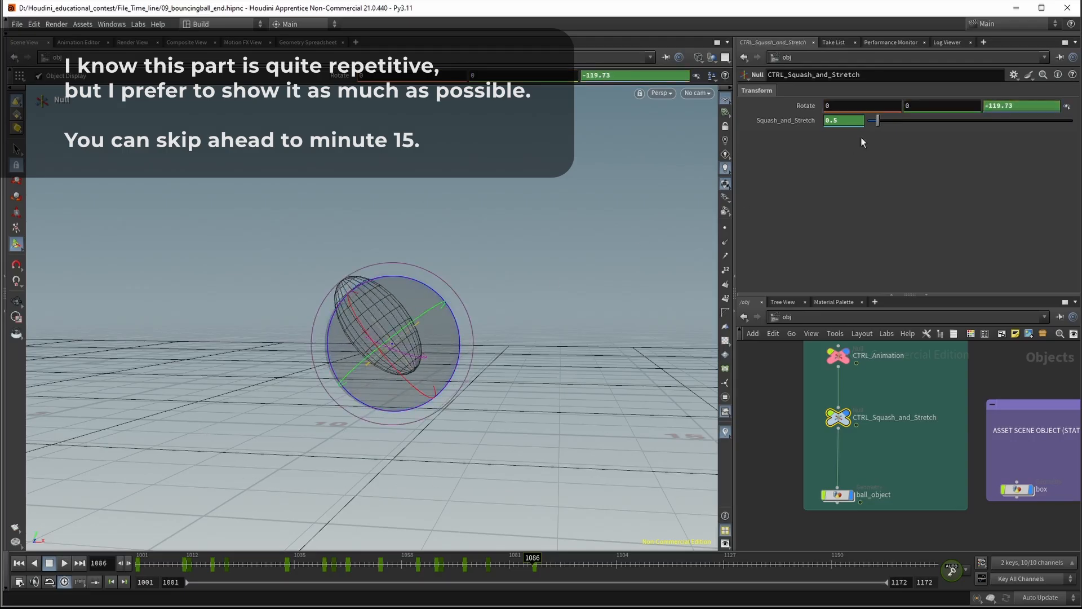
pyautogui.moveTo(878, 120); pyautogui.dragTo(873, 121)
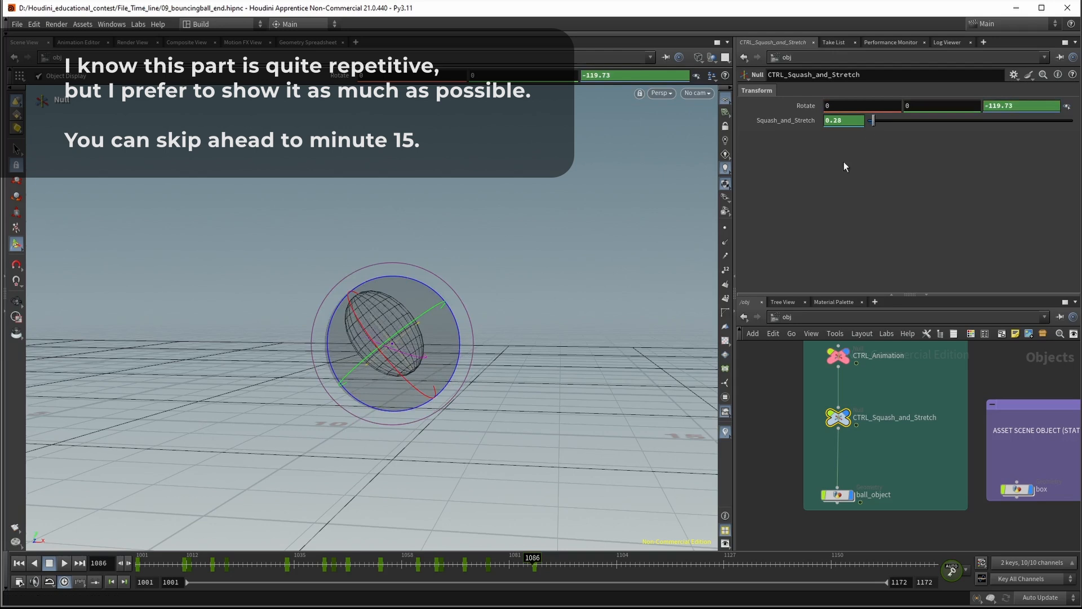
# On frame 1090, squash the ball at ground contact with Squash_and_Stretch at -0.3
pyautogui.moveTo(533, 560)
pyautogui.mouseDown()
pyautogui.moveTo(454, 563)
pyautogui.moveTo(567, 569)
pyautogui.moveTo(551, 568)
pyautogui.mouseUp()
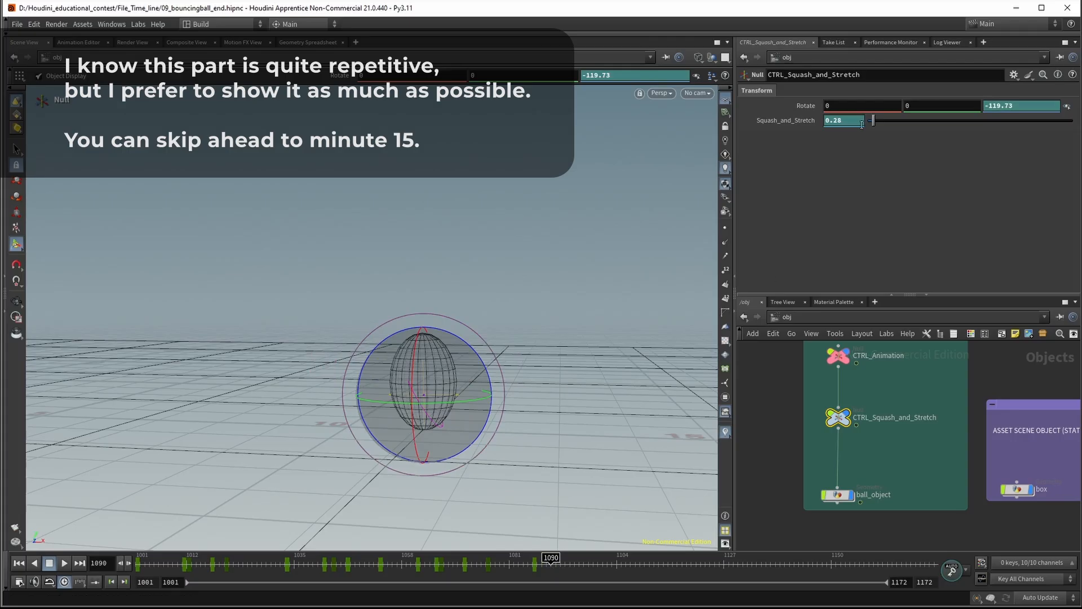
pyautogui.write('-0.')
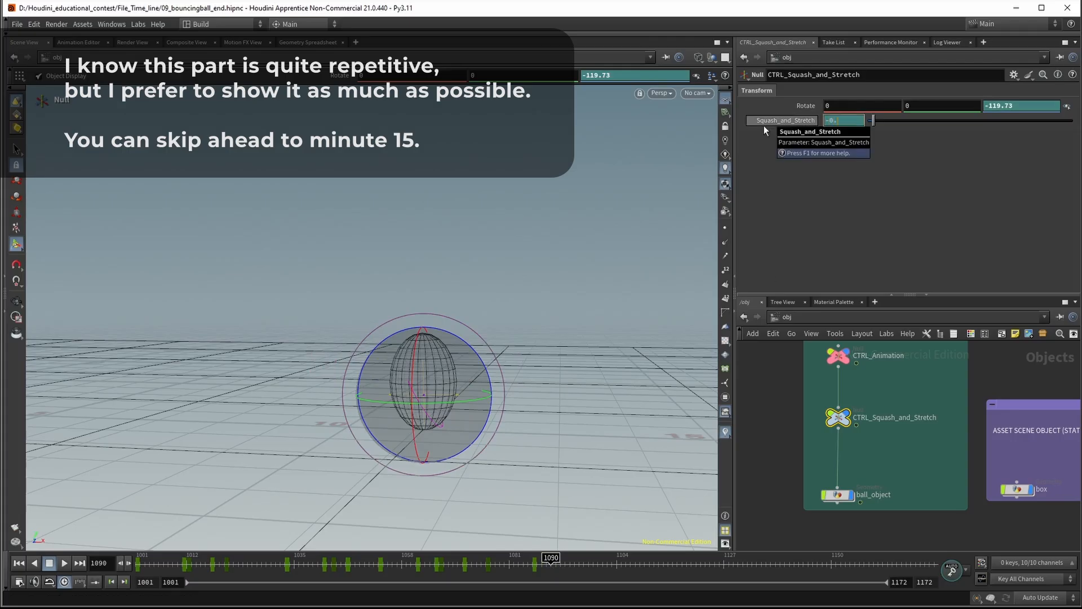
pyautogui.write('3')
pyautogui.press('Return')
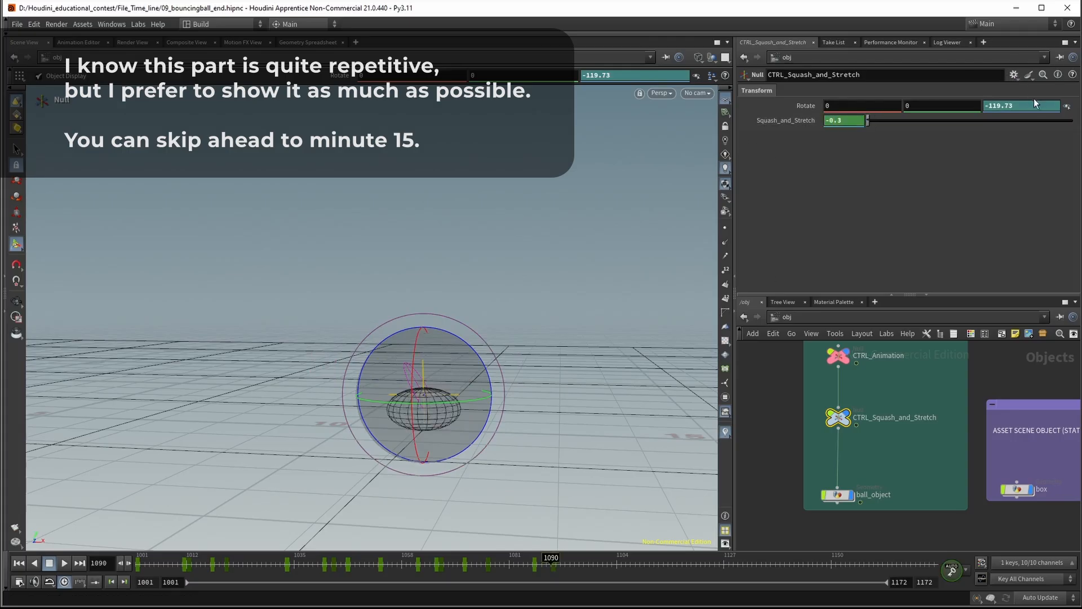
# Two frames after the contact, on frame 1092, stretch the ball with Squash_and_Stretch at 0.72
pyautogui.press('Right')
pyautogui.press('Right')
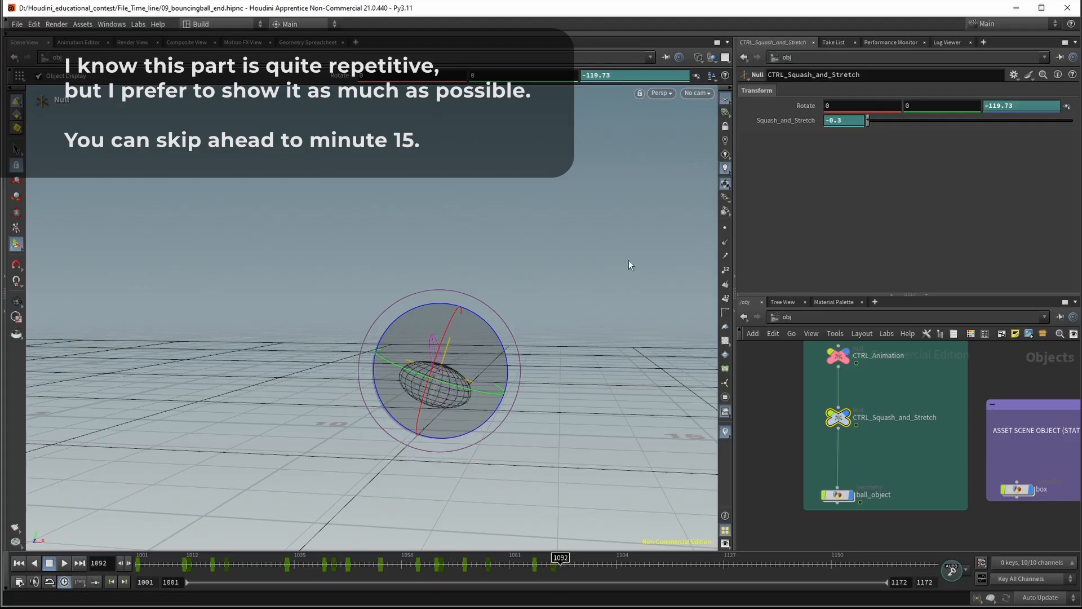
pyautogui.click(860, 121)
pyautogui.moveTo(871, 120); pyautogui.dragTo(882, 121)
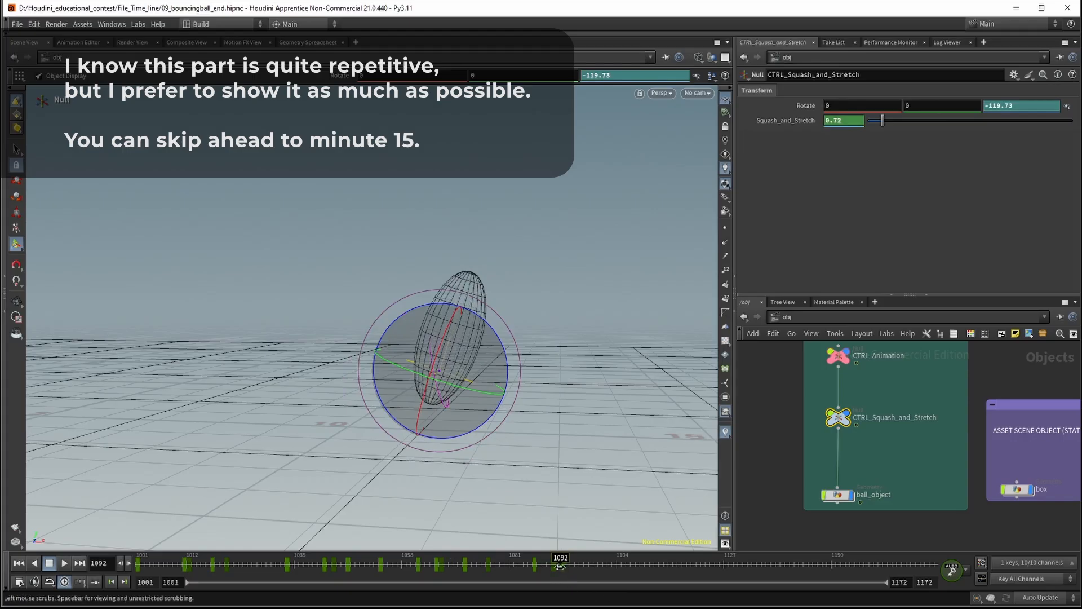
# On frame 1098, set Squash_and_Stretch to 0 and try a Z rotation of 0 on the null
pyautogui.click(538, 562)
pyautogui.moveTo(538, 562); pyautogui.dragTo(590, 564)
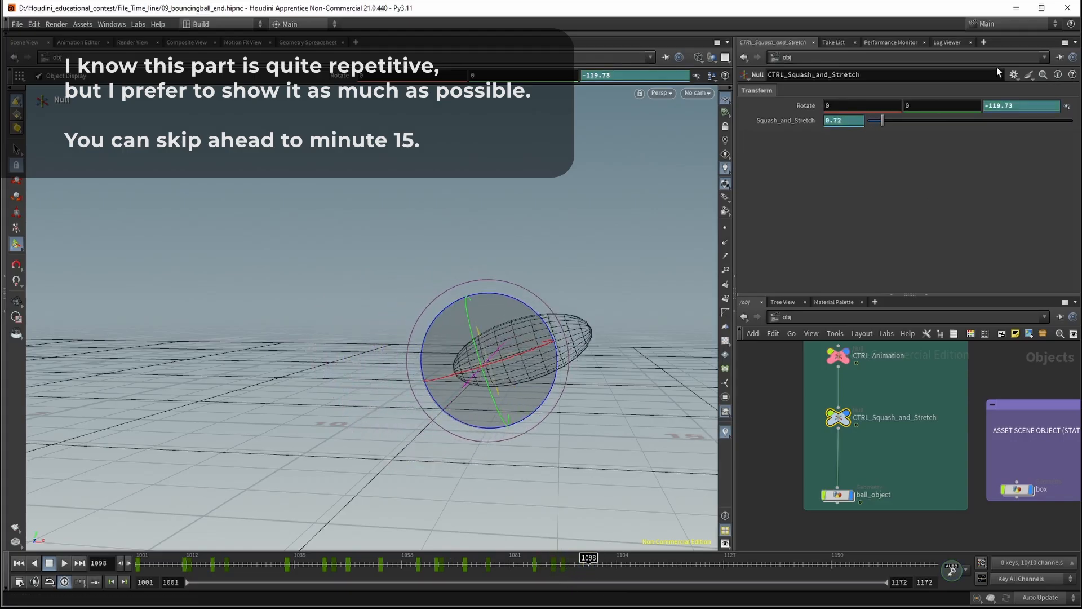
pyautogui.keyDown('alt'); pyautogui.click(791, 123); pyautogui.keyUp('alt')
pyautogui.write('0')
pyautogui.press('Return')
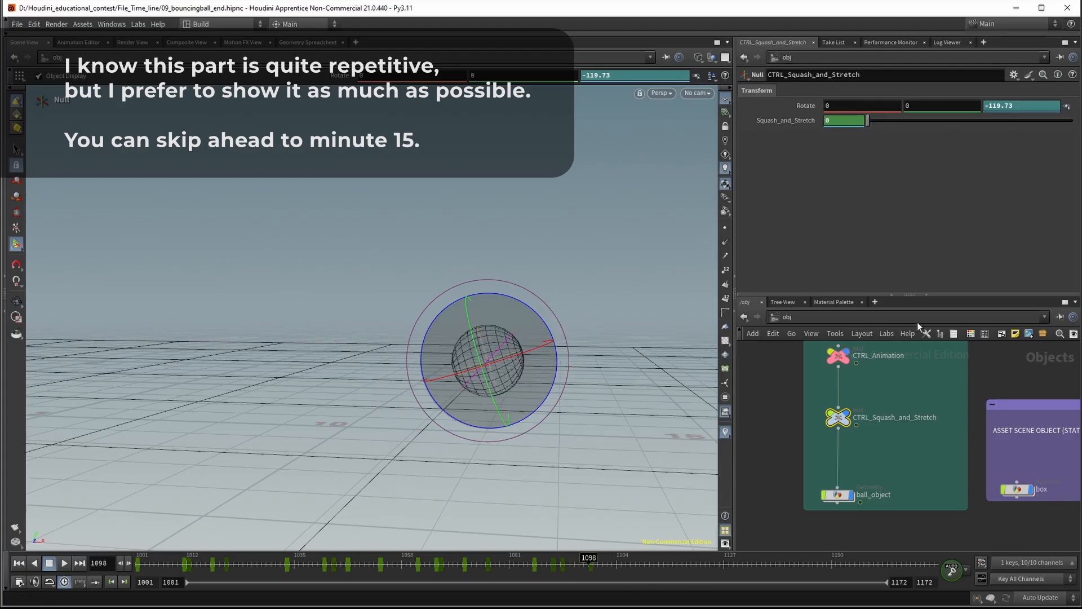
pyautogui.doubleClick(1001, 106)
pyautogui.press('Return')
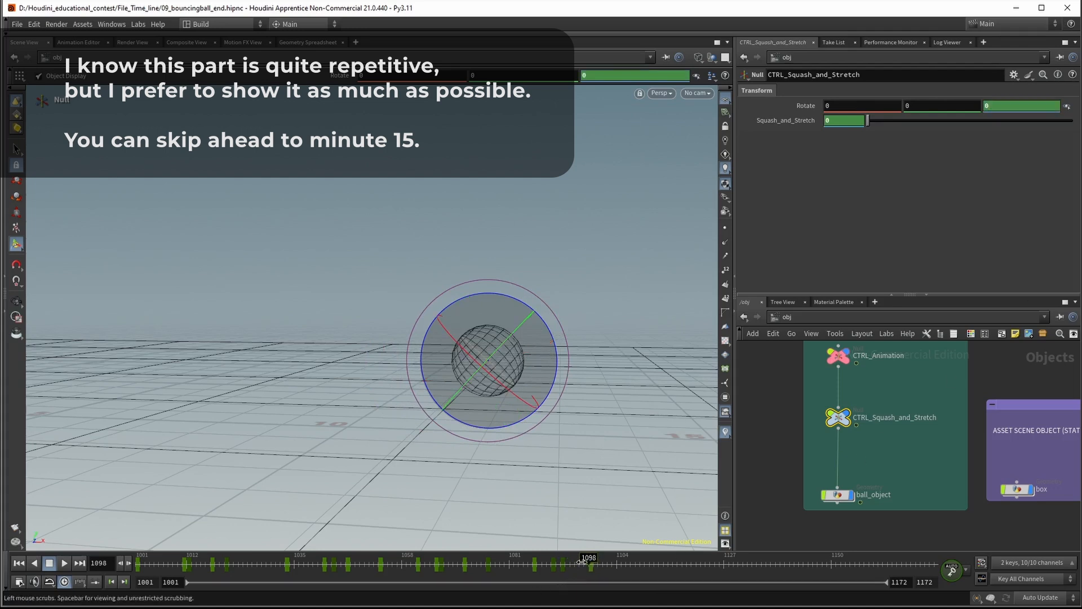
# On frame 1103, stretch the descending ball slightly with Squash_and_Stretch at 0.14
pyautogui.moveTo(582, 562); pyautogui.dragTo(618, 573)
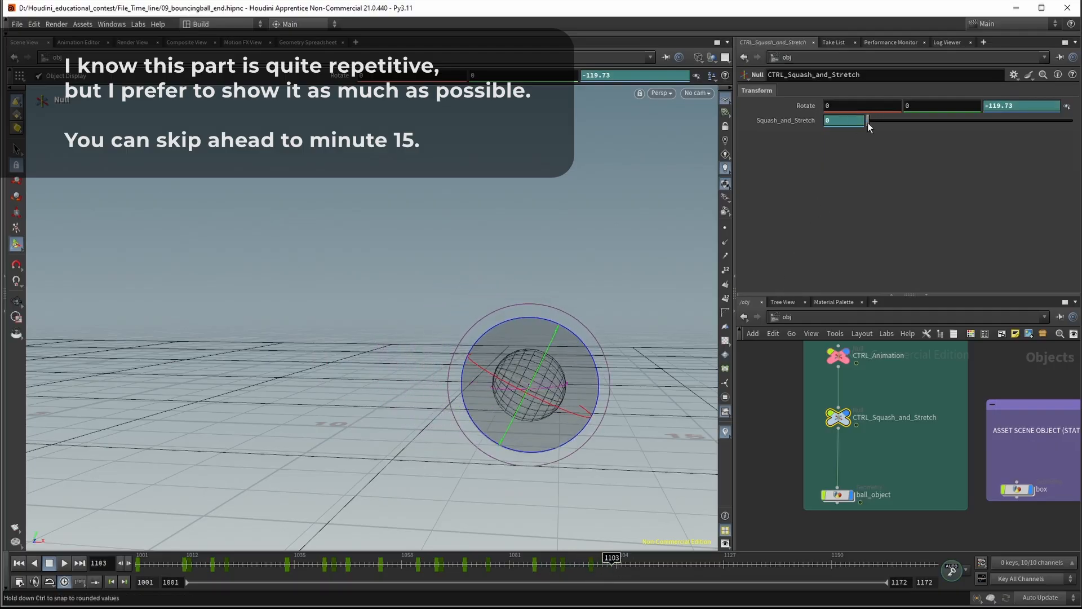
pyautogui.moveTo(868, 123); pyautogui.dragTo(871, 123)
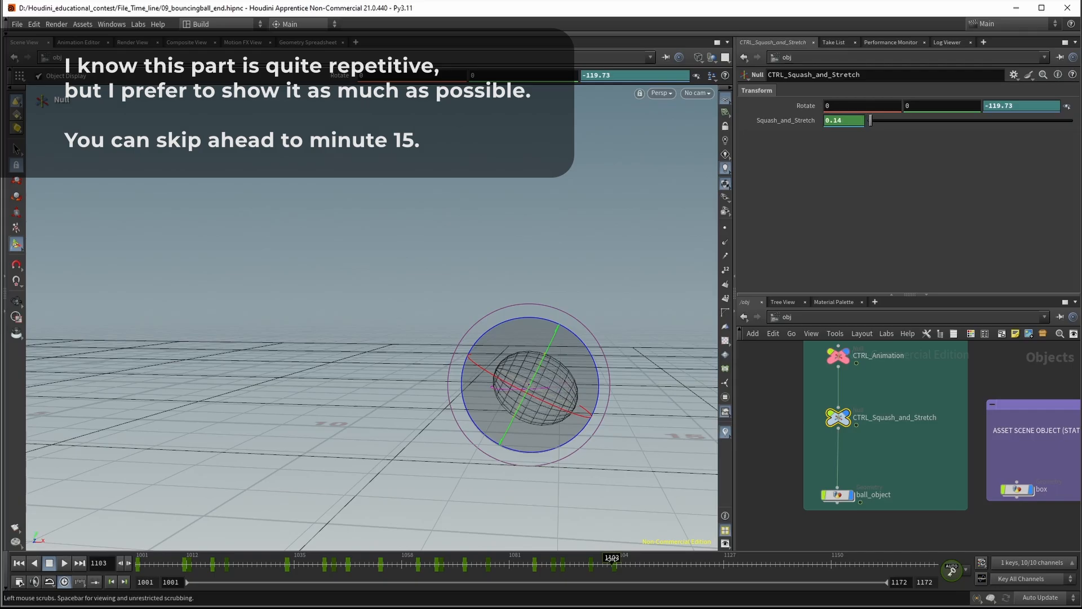
# On frame 1105, rotate the null to about 14.8 degrees around Z and set Squash_and_Stretch to -0.1
pyautogui.moveTo(612, 561); pyautogui.dragTo(622, 563)
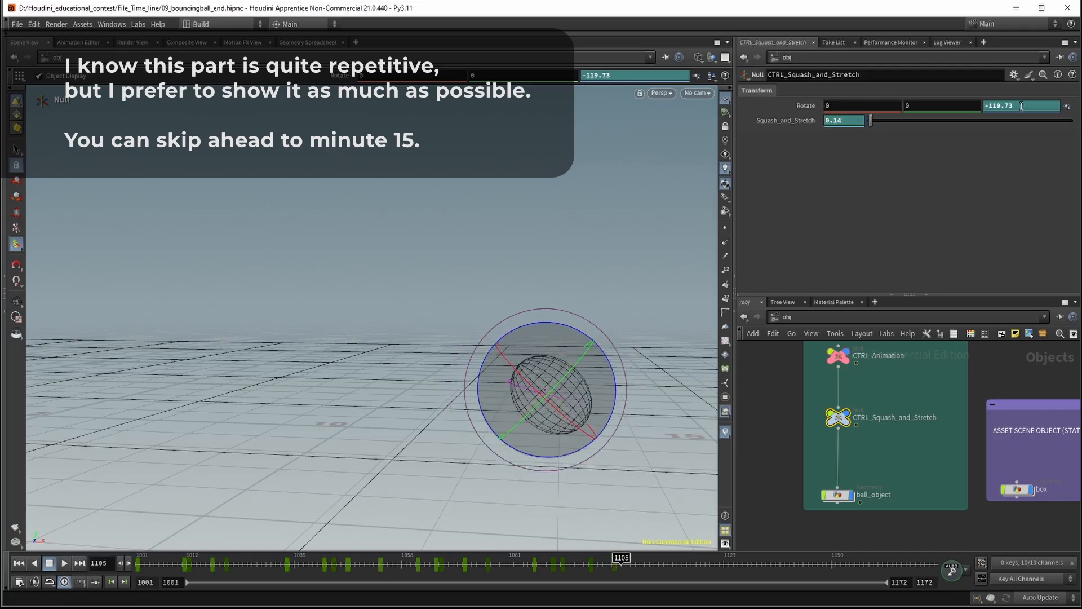
pyautogui.moveTo(603, 352); pyautogui.dragTo(289, 313)
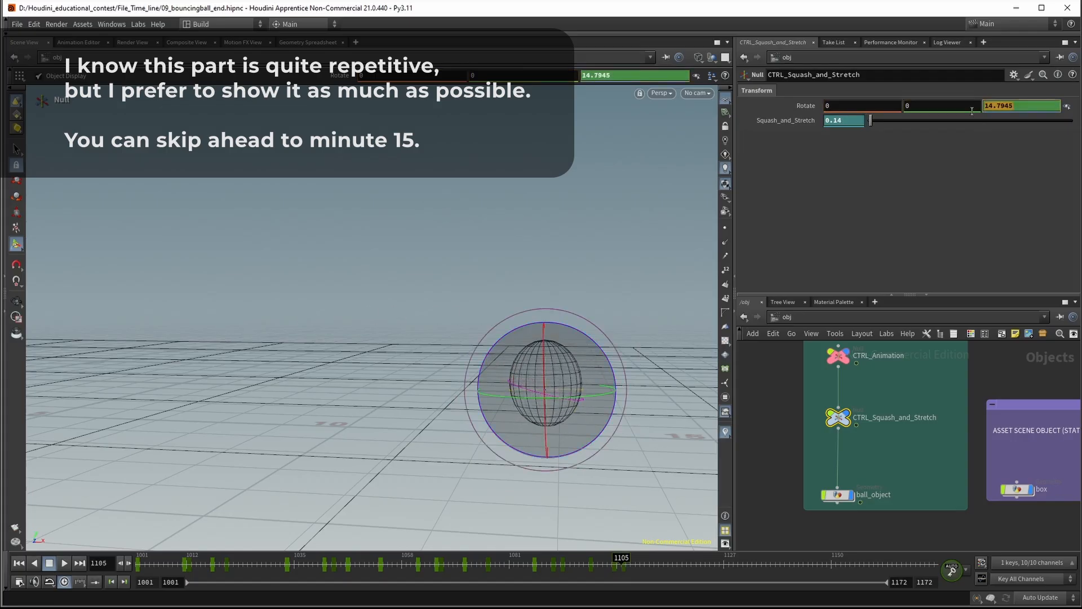
pyautogui.write('0')
pyautogui.press('Return')
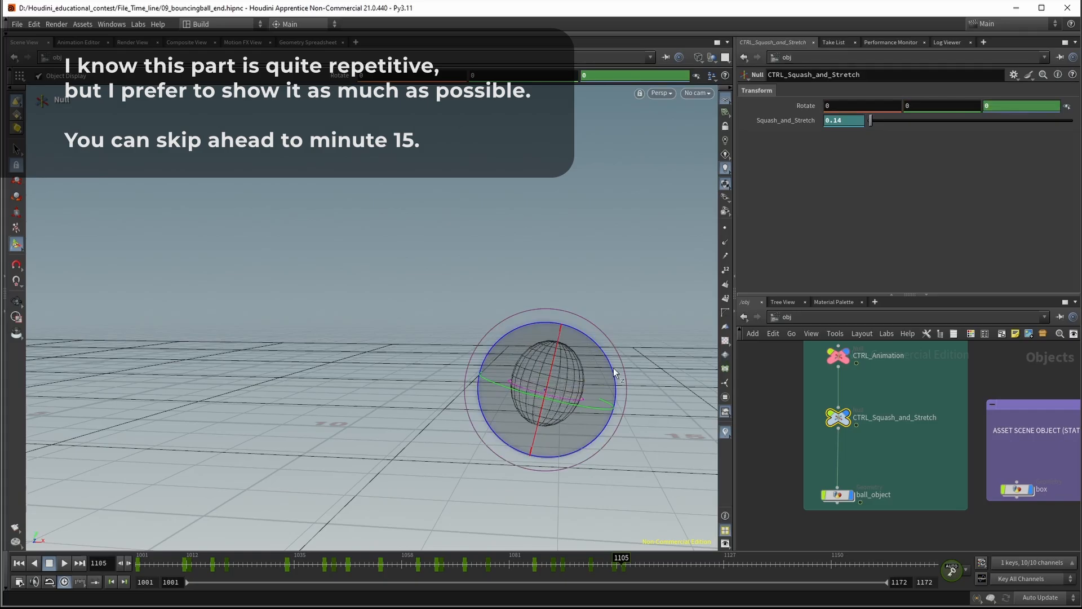
pyautogui.moveTo(613, 367); pyautogui.dragTo(597, 357)
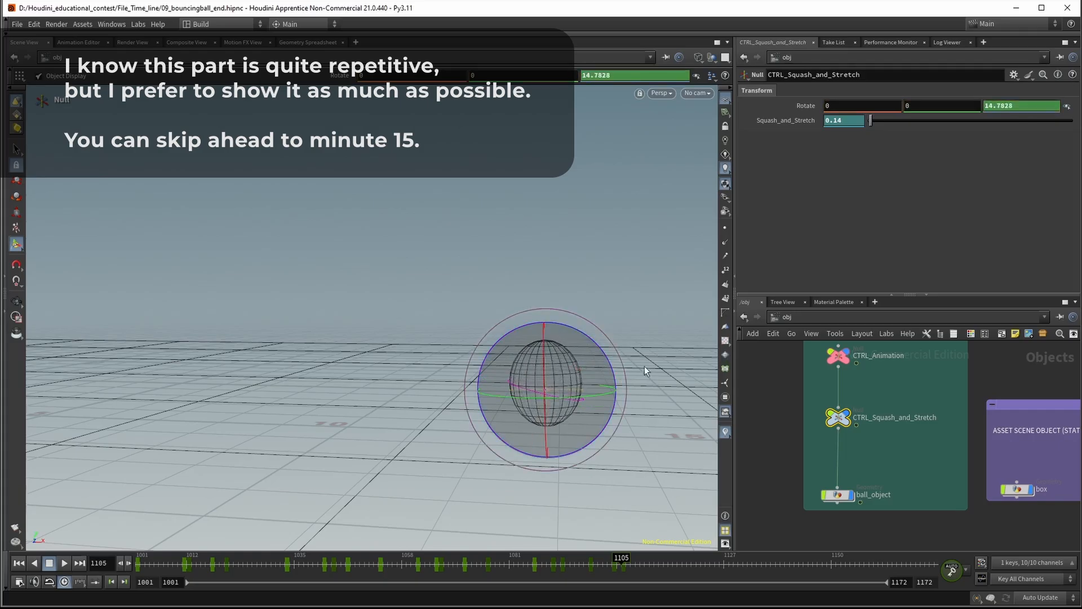
pyautogui.moveTo(870, 125); pyautogui.dragTo(867, 128)
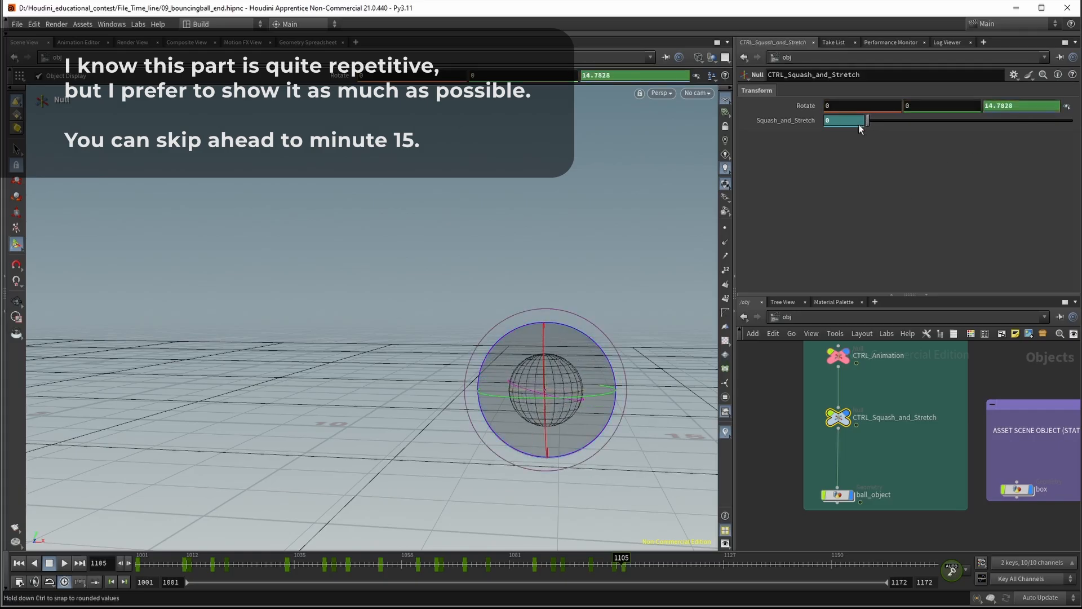
pyautogui.moveTo(863, 121); pyautogui.dragTo(846, 122, button='middle')
# Set Squash_and_Stretch to 0 on frame 1111 and to 0.03 on frame 1116
pyautogui.moveTo(626, 560); pyautogui.dragTo(649, 569)
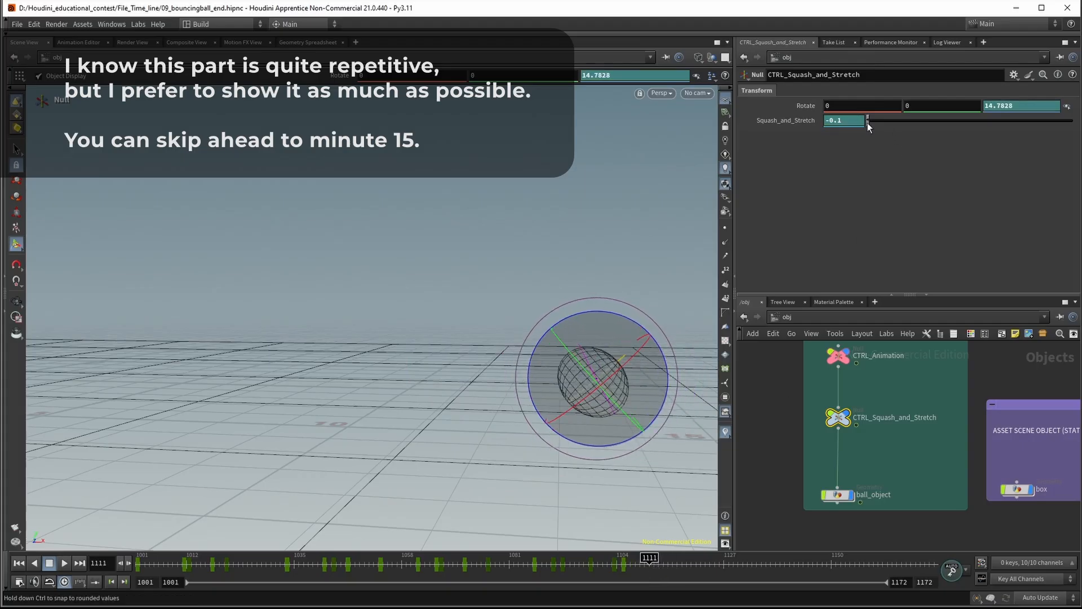
pyautogui.moveTo(868, 120); pyautogui.dragTo(868, 127)
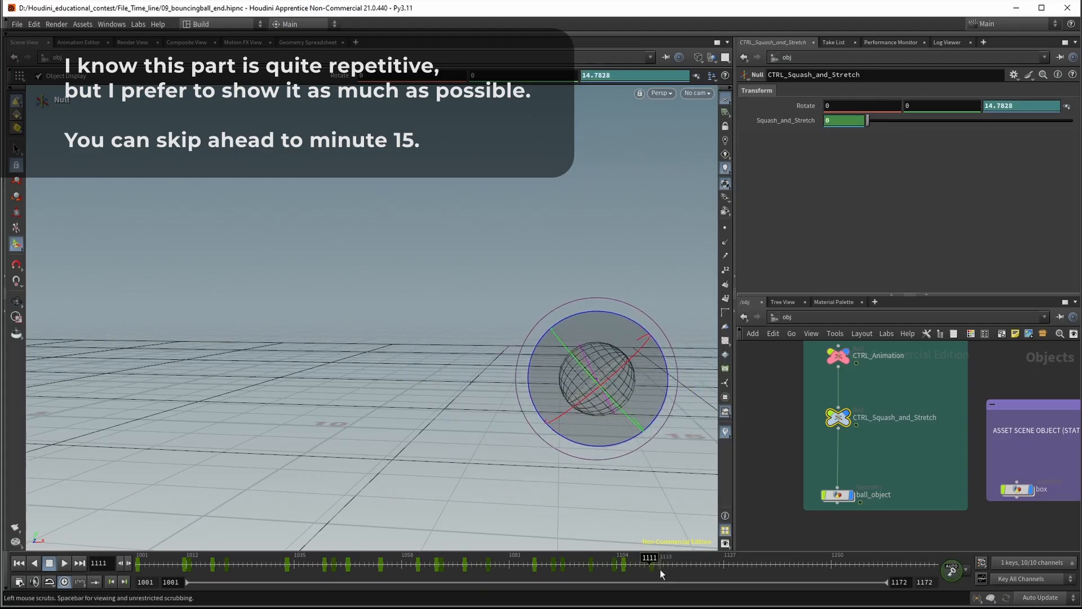
pyautogui.moveTo(654, 562); pyautogui.dragTo(686, 564)
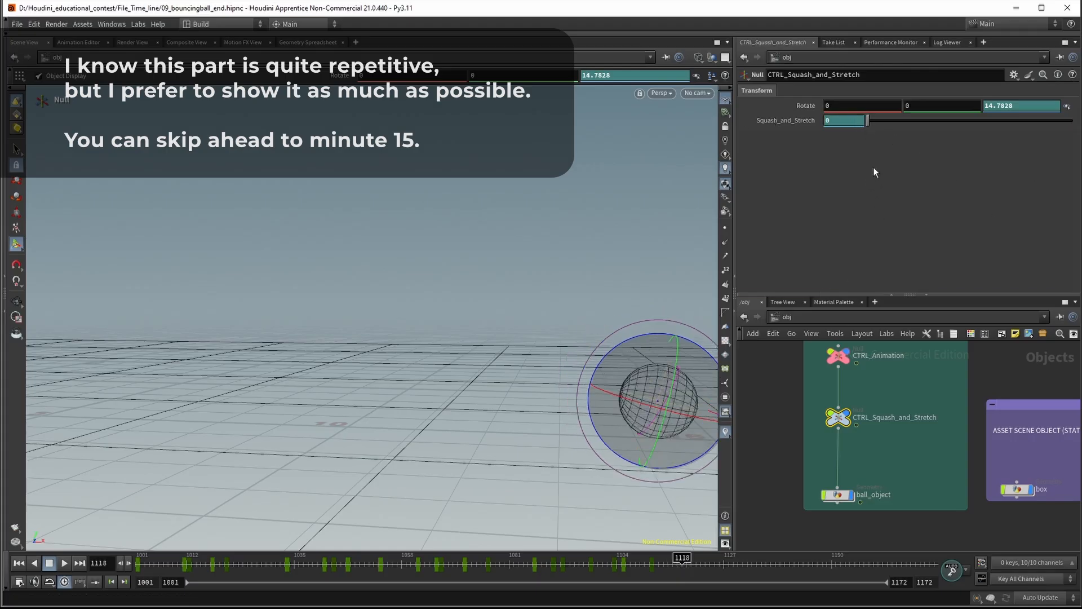
pyautogui.moveTo(682, 563)
pyautogui.mouseDown()
pyautogui.moveTo(640, 562)
pyautogui.moveTo(675, 565)
pyautogui.mouseUp()
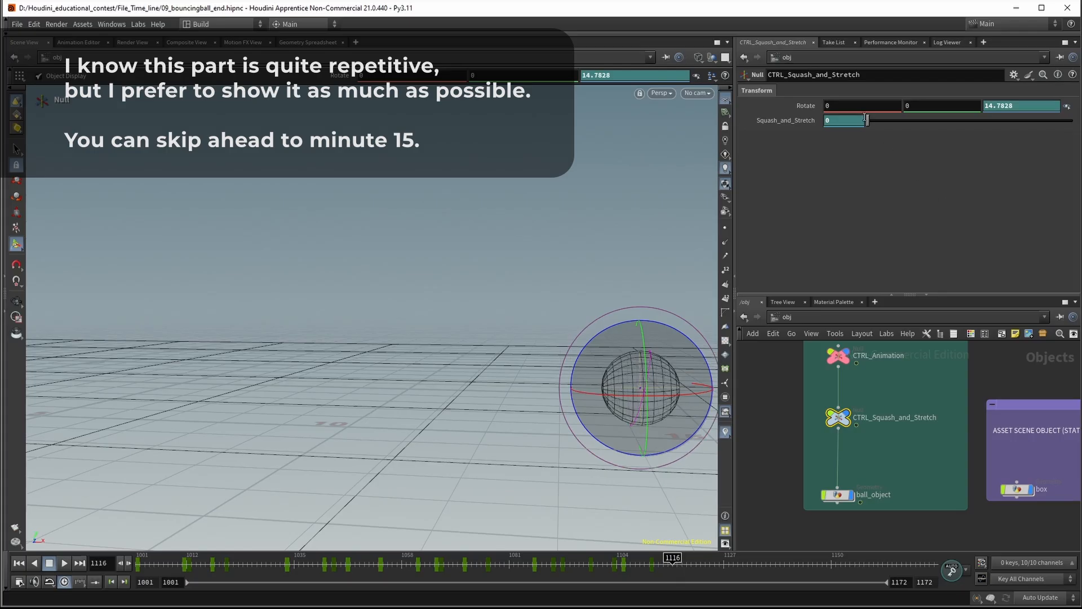
pyautogui.moveTo(872, 127); pyautogui.dragTo(870, 125)
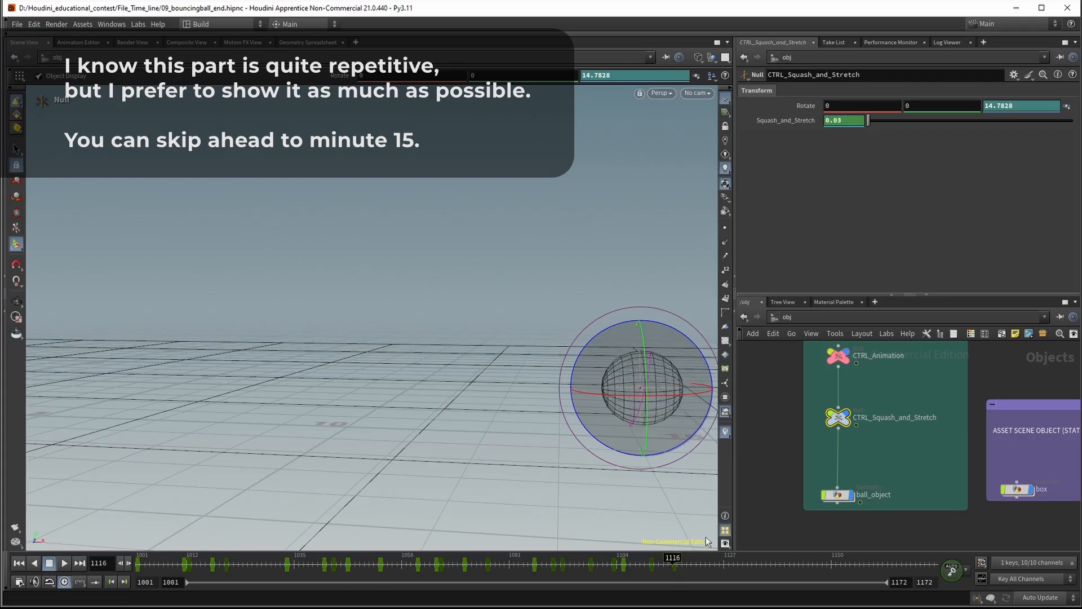
# On frame 1121, set both Squash_and_Stretch and the null's Z rotation to 0
pyautogui.moveTo(675, 564); pyautogui.dragTo(698, 565)
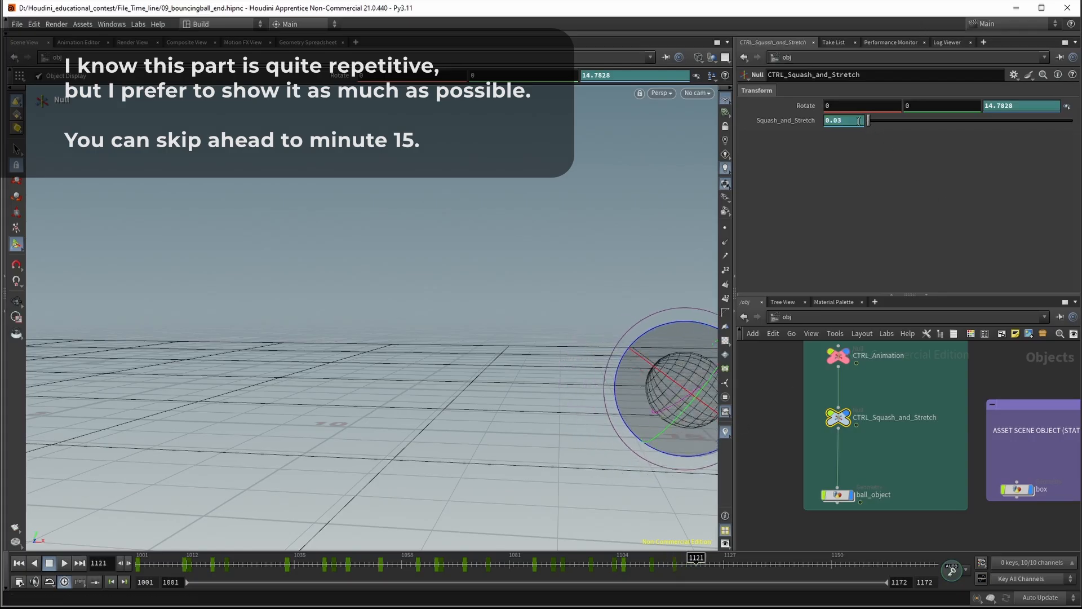
pyautogui.write('0')
pyautogui.press('Return')
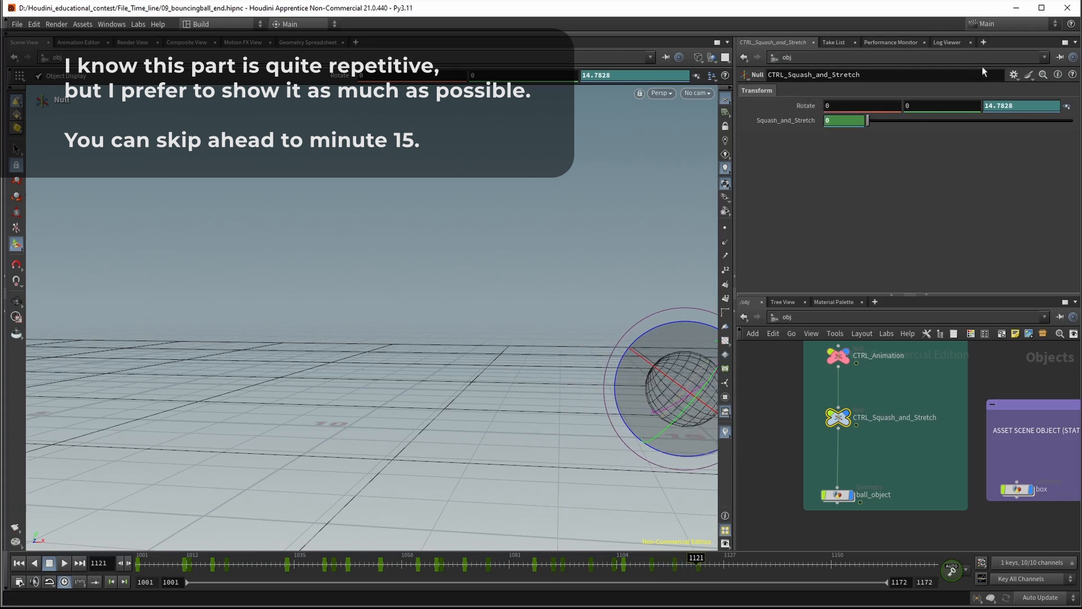
pyautogui.moveTo(1019, 106); pyautogui.dragTo(963, 106)
pyautogui.press('Return')
# Scrub to frame 1142 to inspect the ball's final roll, return to frame 1001 and examine the scene from a higher viewpoint
pyautogui.moveTo(700, 565); pyautogui.dragTo(796, 567)
pyautogui.keyDown('alt'); pyautogui.moveTo(544, 399); pyautogui.dragTo(545, 340, button='right'); pyautogui.keyUp('alt')
pyautogui.moveTo(545, 340)
pyautogui.mouseDown()
pyautogui.moveTo(476, 331)
pyautogui.moveTo(543, 348)
pyautogui.mouseUp()
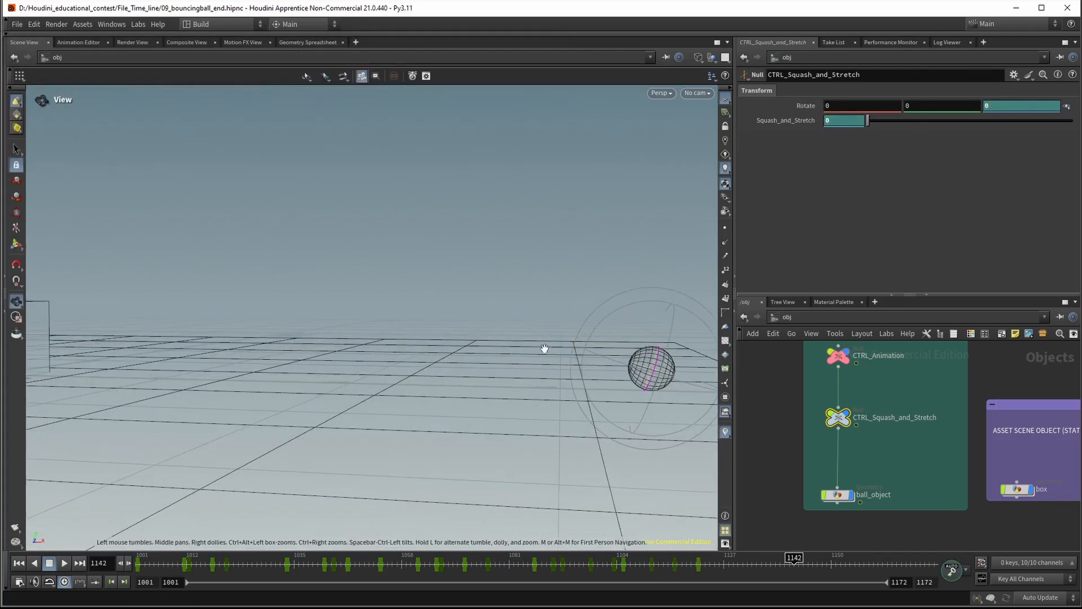
pyautogui.press('r')
pyautogui.moveTo(776, 565); pyautogui.dragTo(105, 527)
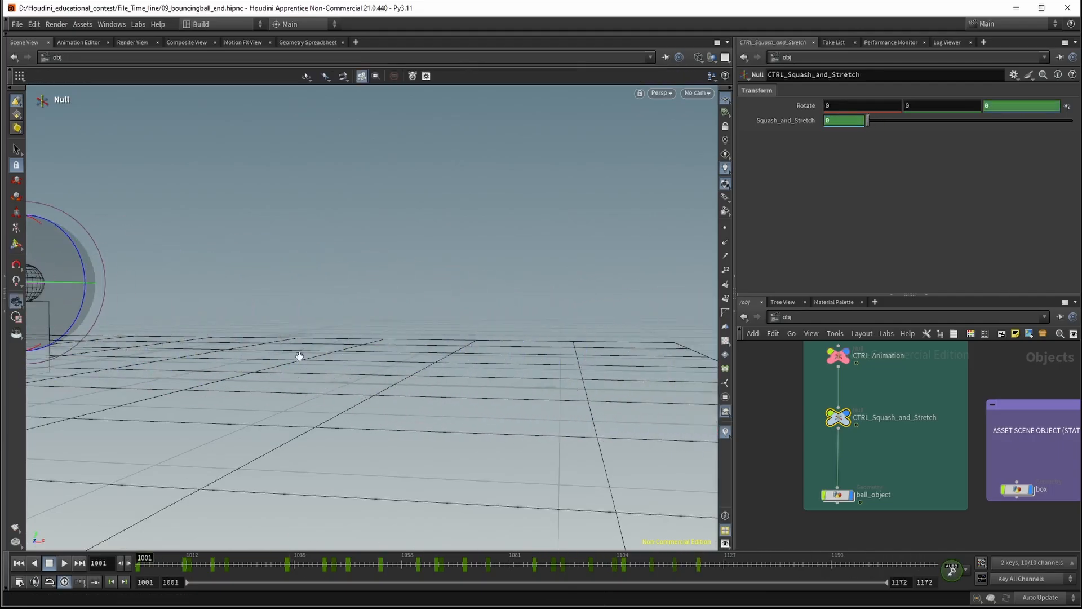
pyautogui.keyDown('alt'); pyautogui.moveTo(299, 357); pyautogui.dragTo(321, 305, button='right'); pyautogui.keyUp('alt')
pyautogui.keyDown('alt'); pyautogui.moveTo(321, 304); pyautogui.dragTo(361, 333, button='middle'); pyautogui.keyUp('alt')
pyautogui.moveTo(362, 332); pyautogui.dragTo(363, 299)
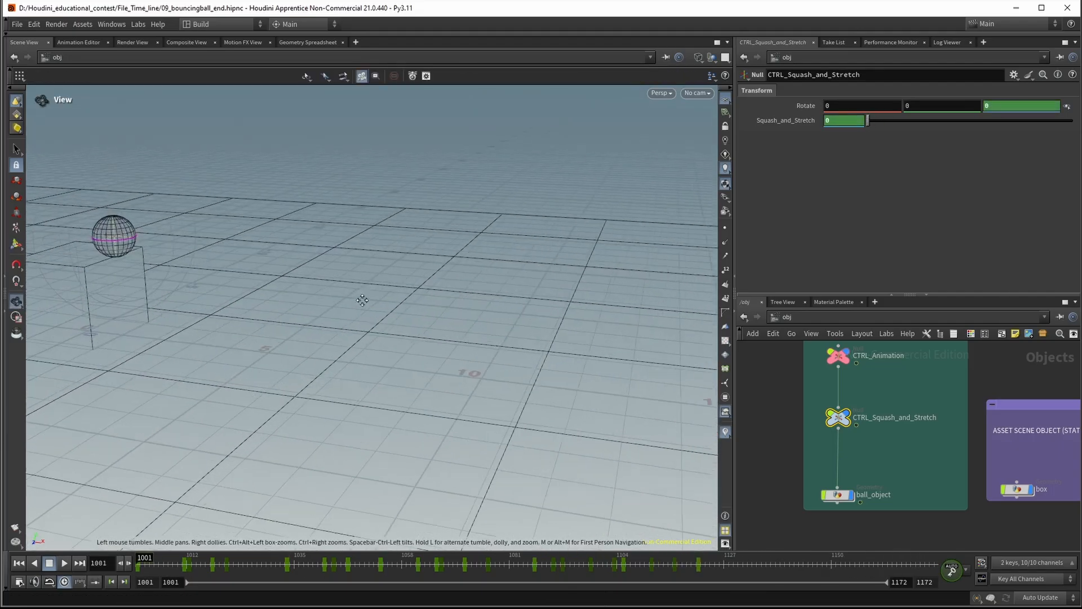
# Activate the Scale tool on the CTRL_Squash_and_Stretch null to display its motion path, viewed from a slightly different angle
pyautogui.press('r')
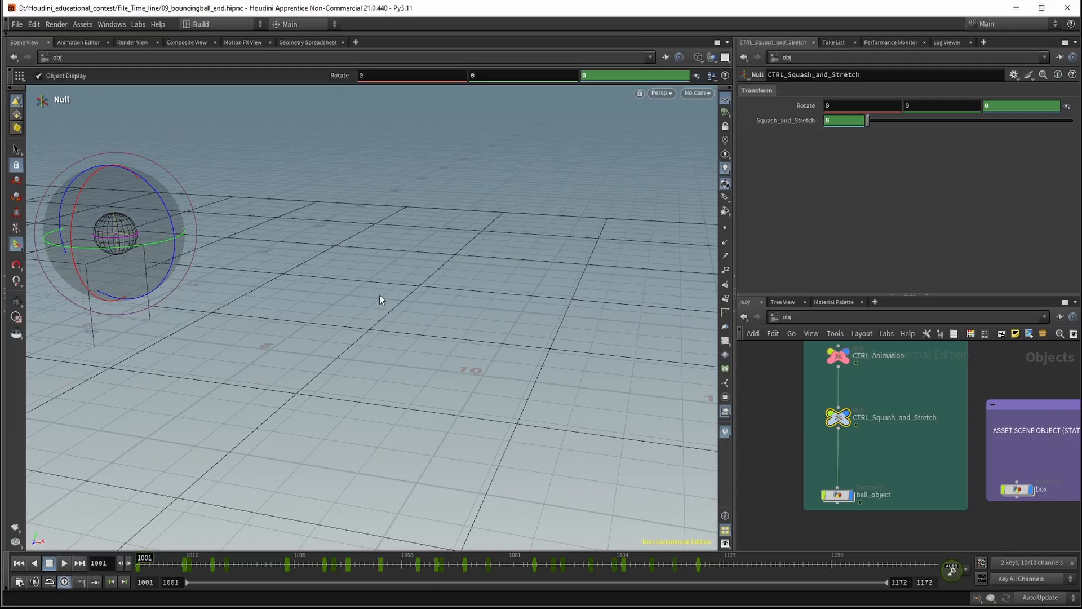
pyautogui.press('e')
pyautogui.moveTo(138, 563); pyautogui.dragTo(96, 563)
pyautogui.keyDown('alt'); pyautogui.moveTo(353, 218); pyautogui.dragTo(317, 229, button='right'); pyautogui.keyUp('alt')
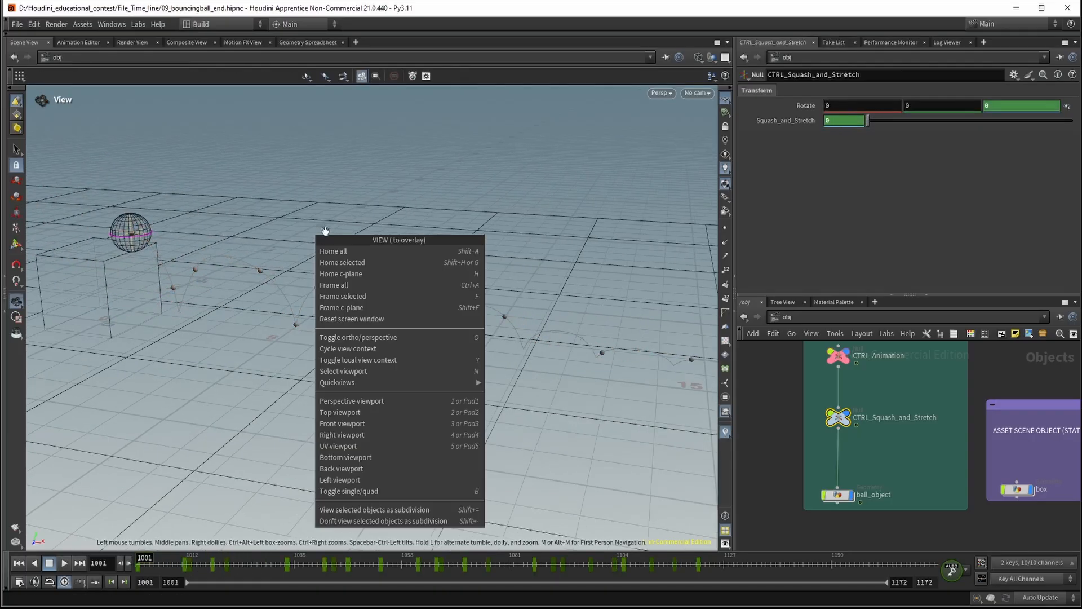
pyautogui.click(415, 149)
# Set the viewport shading to Smooth Wire Shaded
pyautogui.click(711, 77)
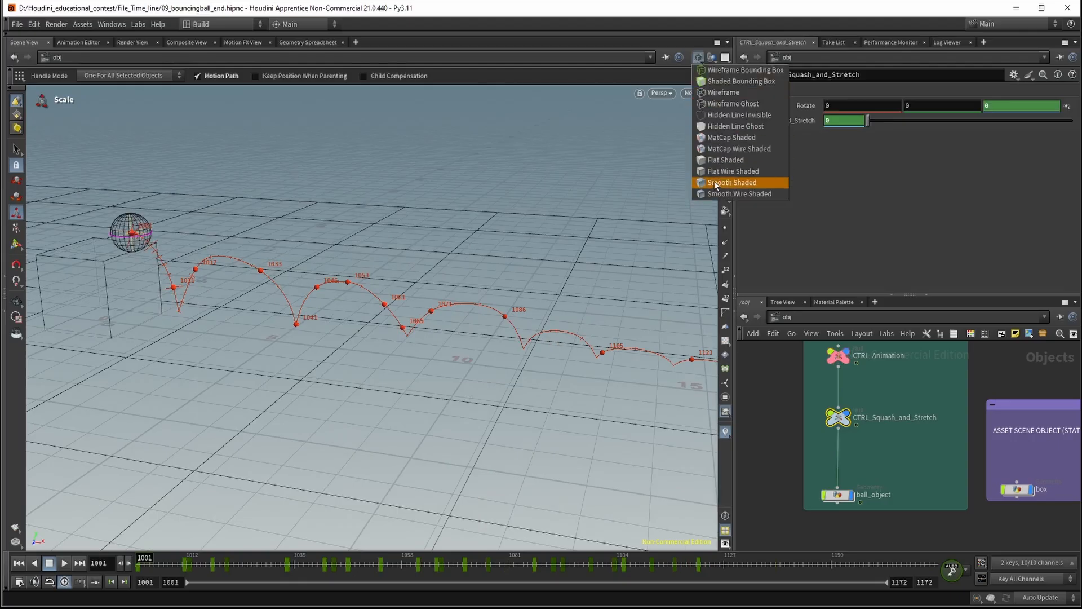
pyautogui.click(727, 183)
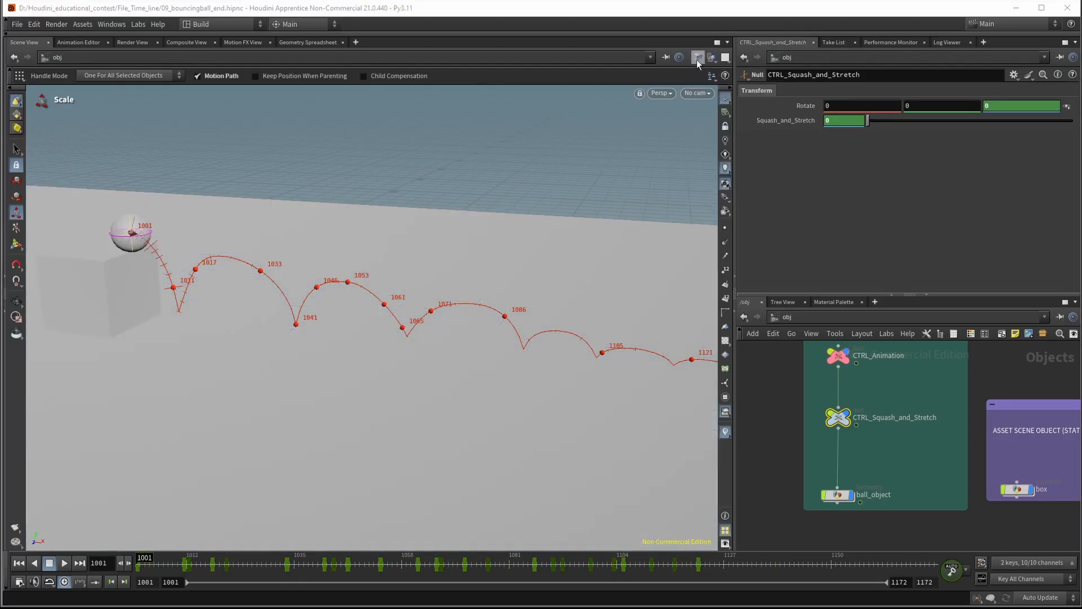
pyautogui.click(712, 76)
pyautogui.click(733, 186)
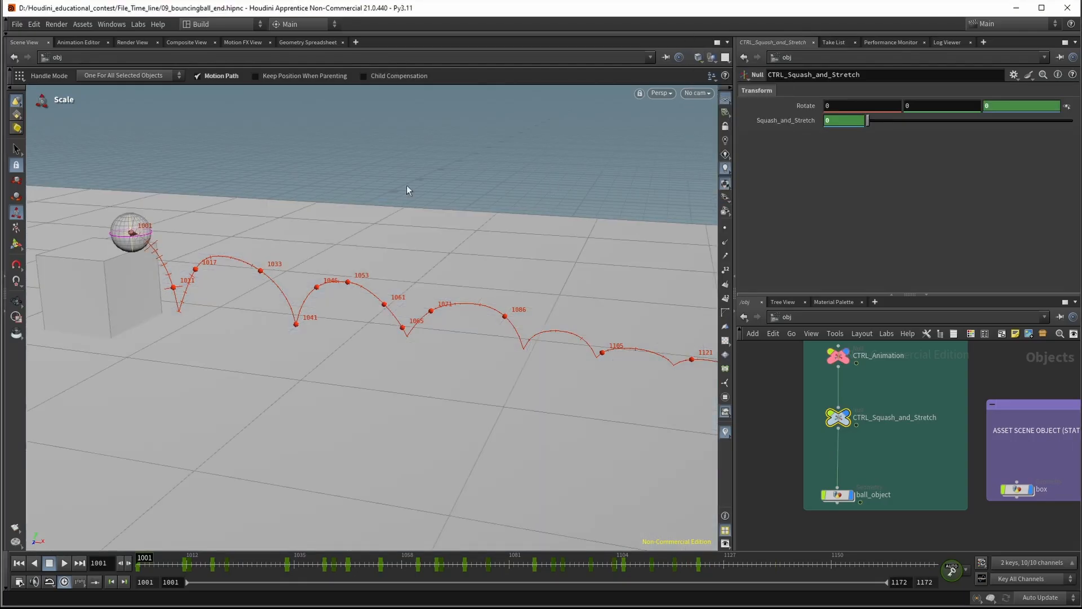
# Play the bouncing ball animation and examine it from a higher, wider viewpoint that takes in the whole motion path
pyautogui.click(63, 563)
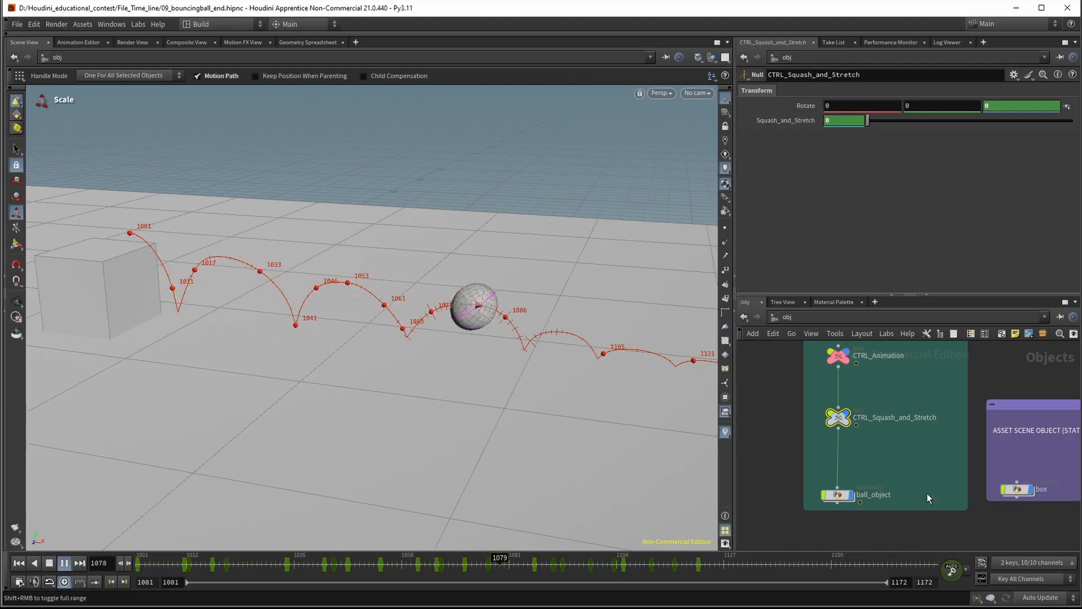
pyautogui.keyDown('alt'); pyautogui.moveTo(582, 408); pyautogui.dragTo(470, 404, button='right'); pyautogui.keyUp('alt')
pyautogui.keyDown('alt'); pyautogui.moveTo(471, 404); pyautogui.dragTo(563, 439); pyautogui.keyUp('alt')
pyautogui.keyDown('alt'); pyautogui.moveTo(563, 439); pyautogui.dragTo(411, 377, button='middle'); pyautogui.keyUp('alt')
pyautogui.keyDown('alt'); pyautogui.moveTo(411, 378); pyautogui.dragTo(427, 383, button='right'); pyautogui.keyUp('alt')
pyautogui.rightClick(428, 383)
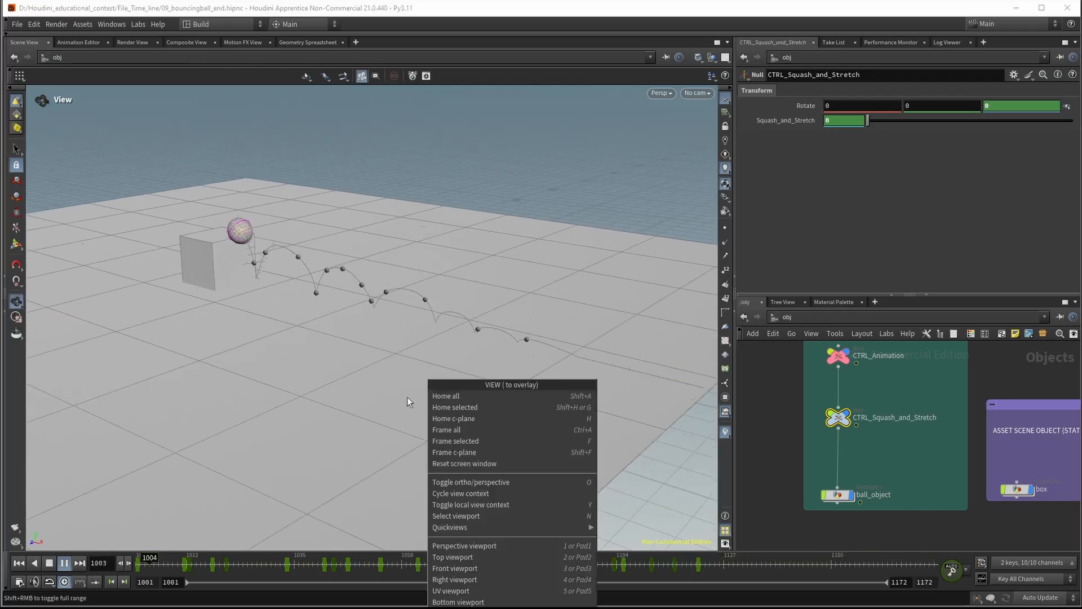
pyautogui.click(407, 397)
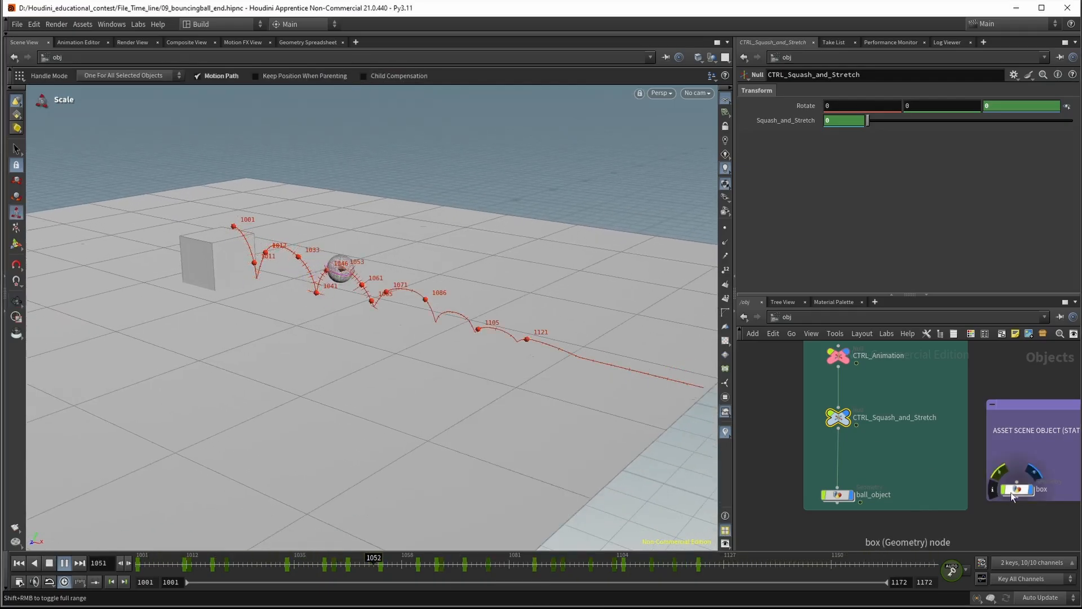
# Pull the CTRL_Squash_and_Stretch null out of the chain, leaving ball_object parented to CTRL_Animation, and return to frame 1001
pyautogui.click(912, 464)
pyautogui.click(840, 418)
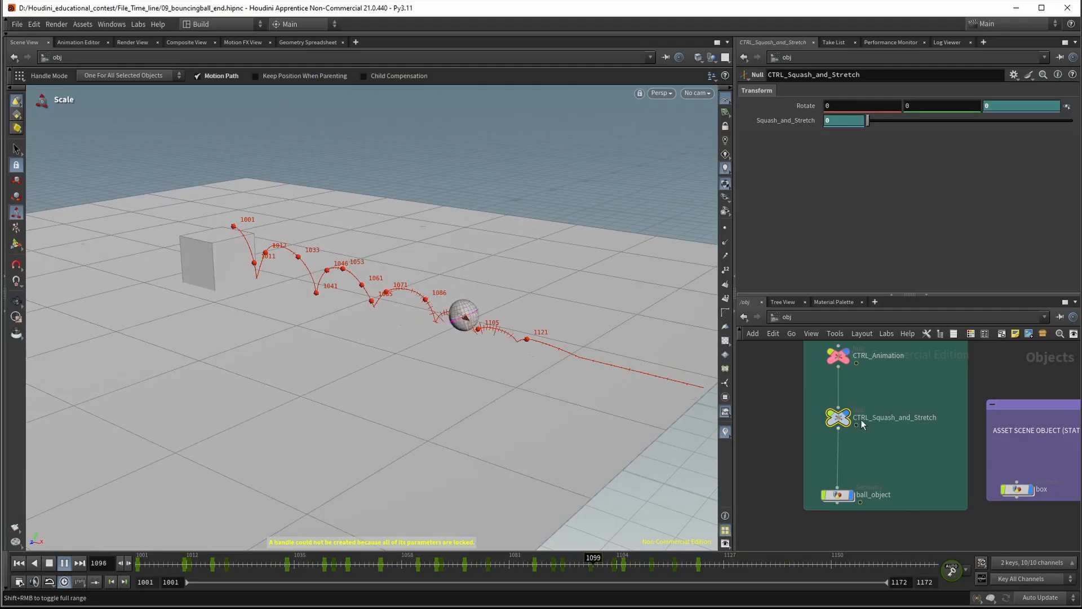
pyautogui.moveTo(840, 418); pyautogui.dragTo(923, 418)
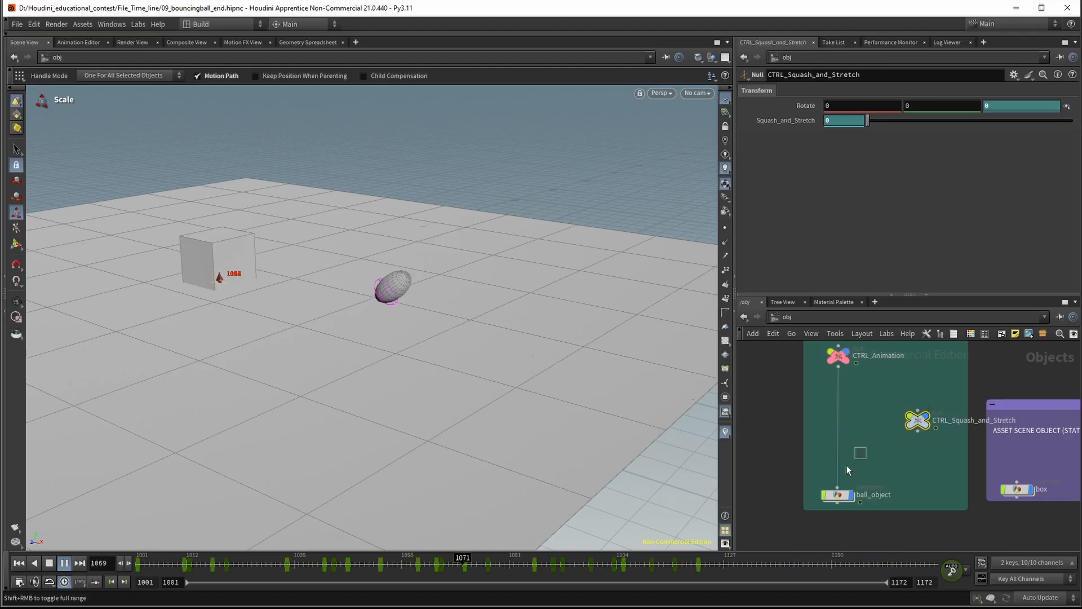
pyautogui.click(839, 488)
pyautogui.click(873, 451)
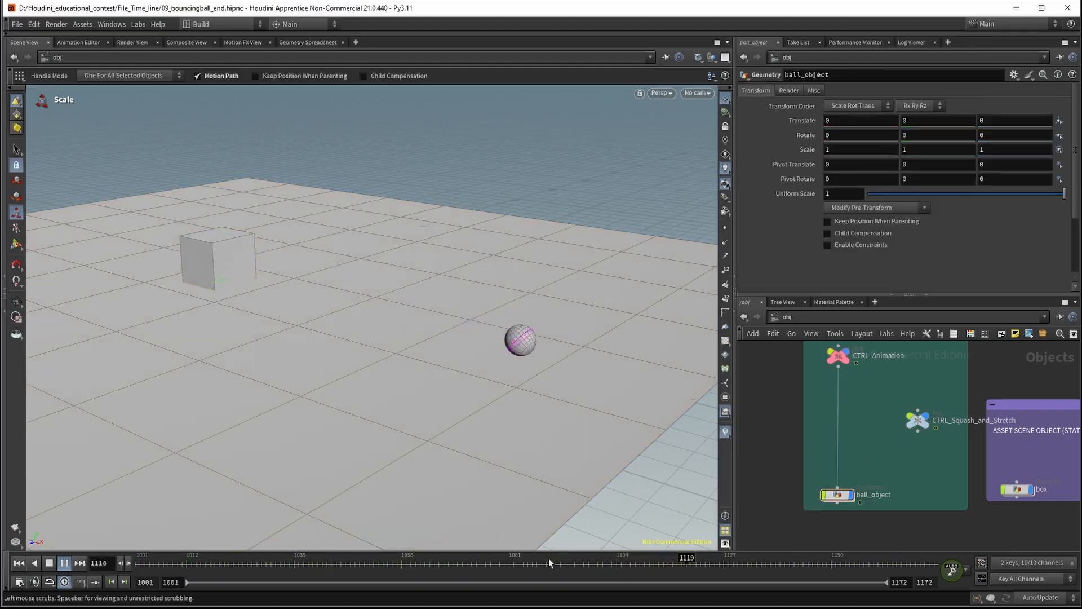
pyautogui.moveTo(404, 555); pyautogui.dragTo(92, 547)
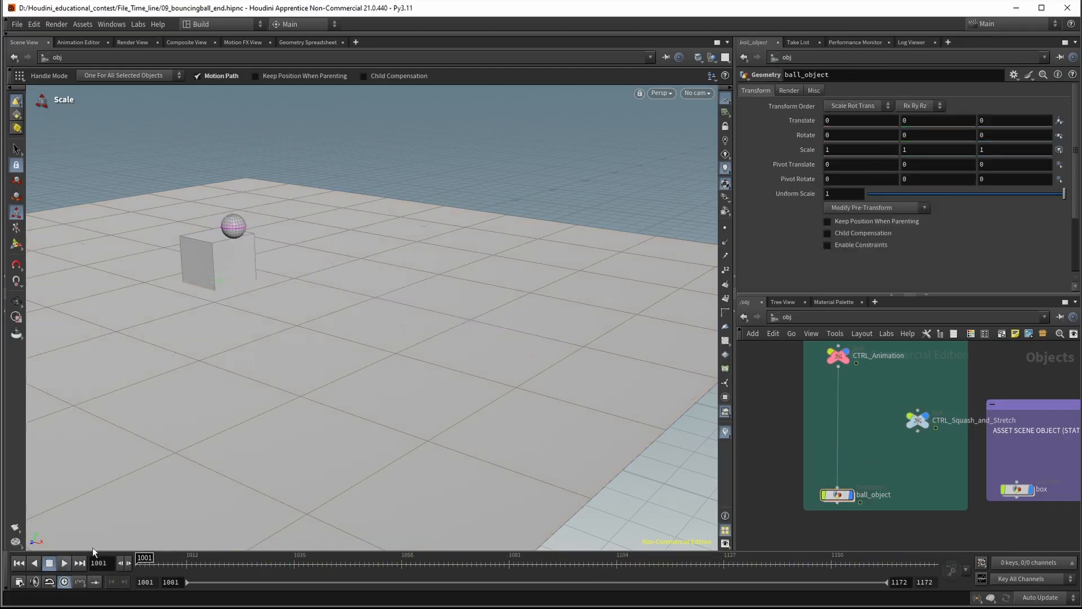
# Wire CTRL_Animation into the CTRL_Squash_and_Stretch null as a side branch beside ball_object
pyautogui.moveTo(924, 416)
pyautogui.mouseDown()
pyautogui.moveTo(861, 416)
pyautogui.moveTo(927, 420)
pyautogui.mouseUp()
pyautogui.click(839, 368)
pyautogui.click(914, 420)
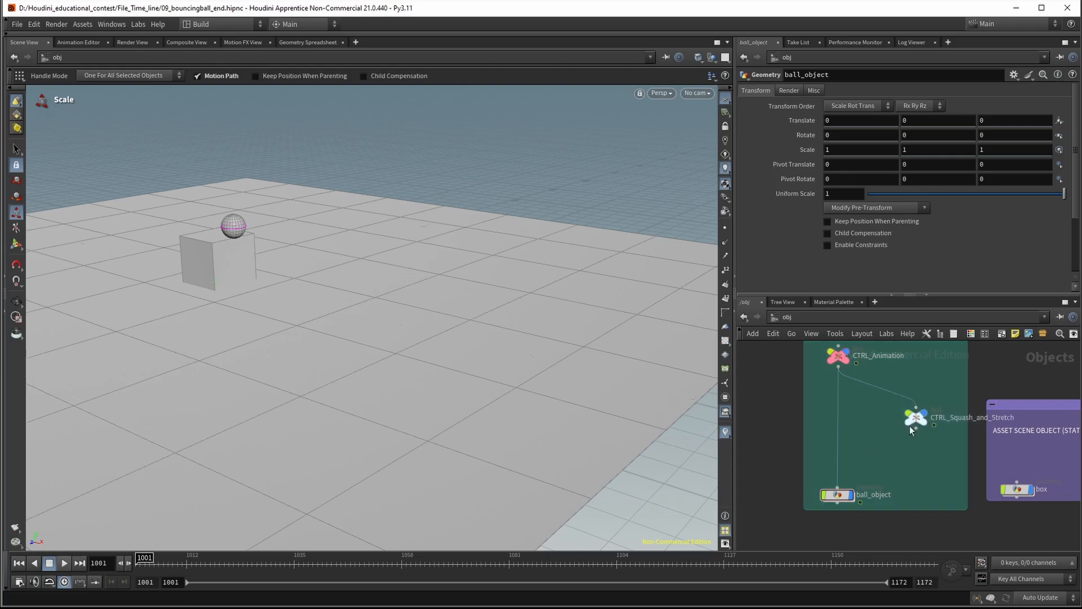
# Inside ball_object, move blendshapes1 aside and wire the sphere directly into output0
pyautogui.doubleClick(838, 495)
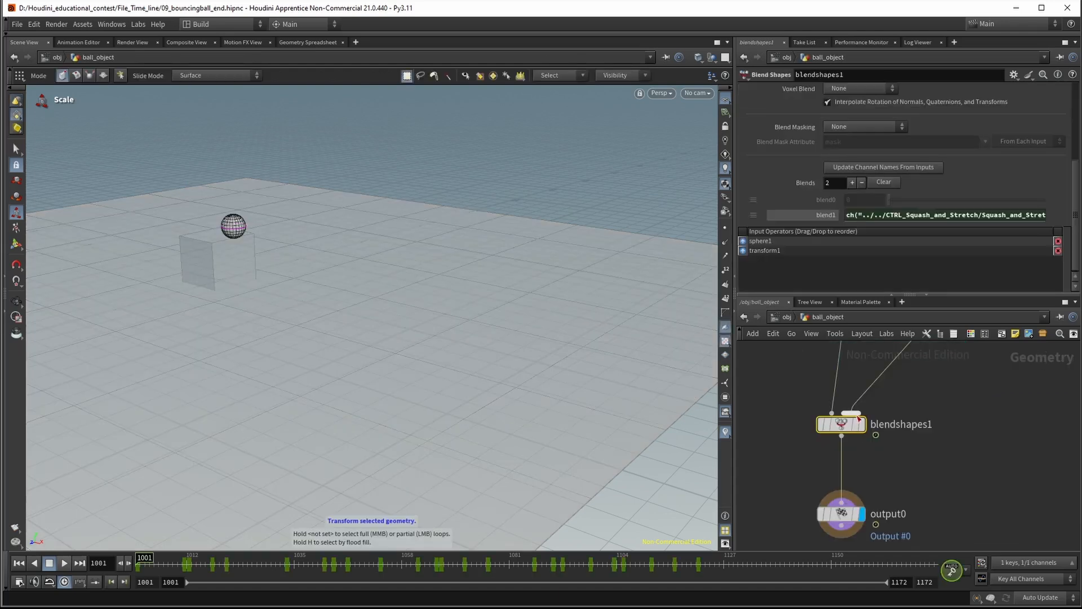
pyautogui.moveTo(847, 424); pyautogui.dragTo(948, 425)
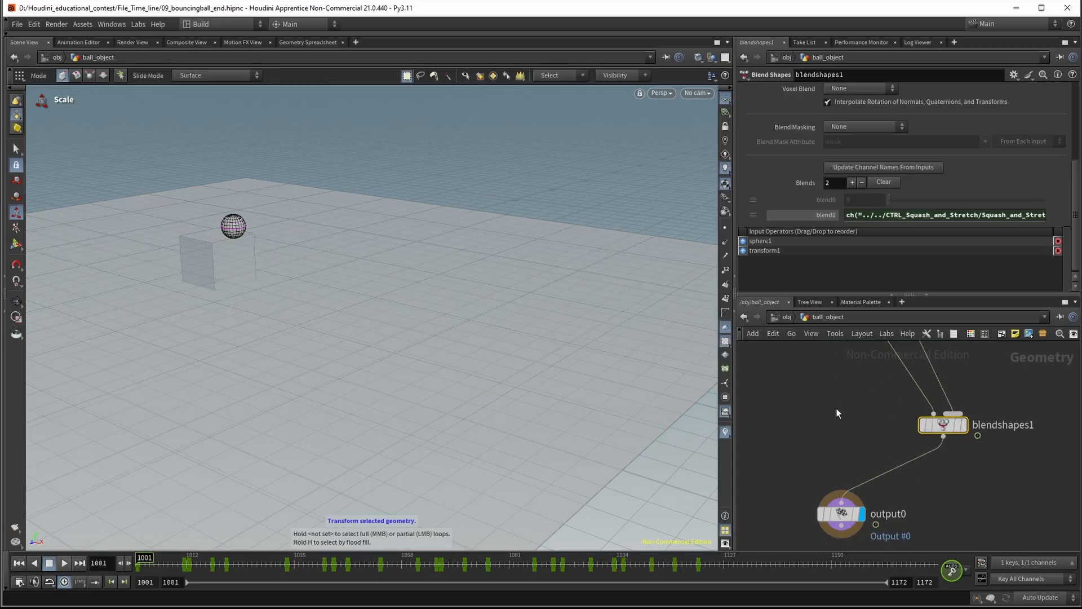
pyautogui.moveTo(837, 408); pyautogui.dragTo(872, 353, button='middle')
pyautogui.click(864, 367)
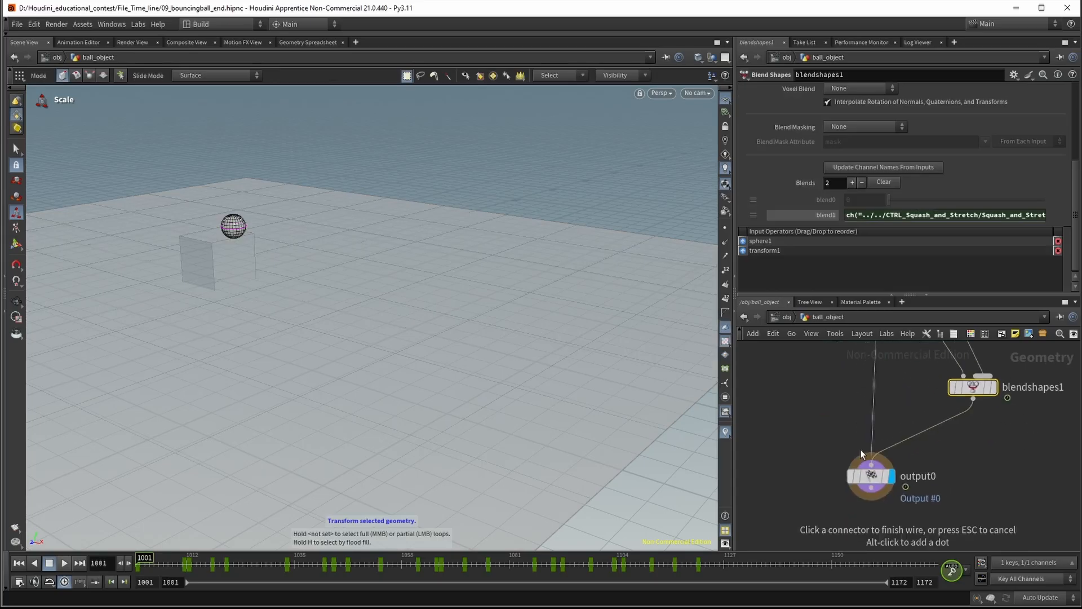
pyautogui.click(860, 448)
# Insert a Switch node between the sphere and output0, and wire blendshapes1 into it as the second input
pyautogui.click(914, 421)
pyautogui.press('Tab')
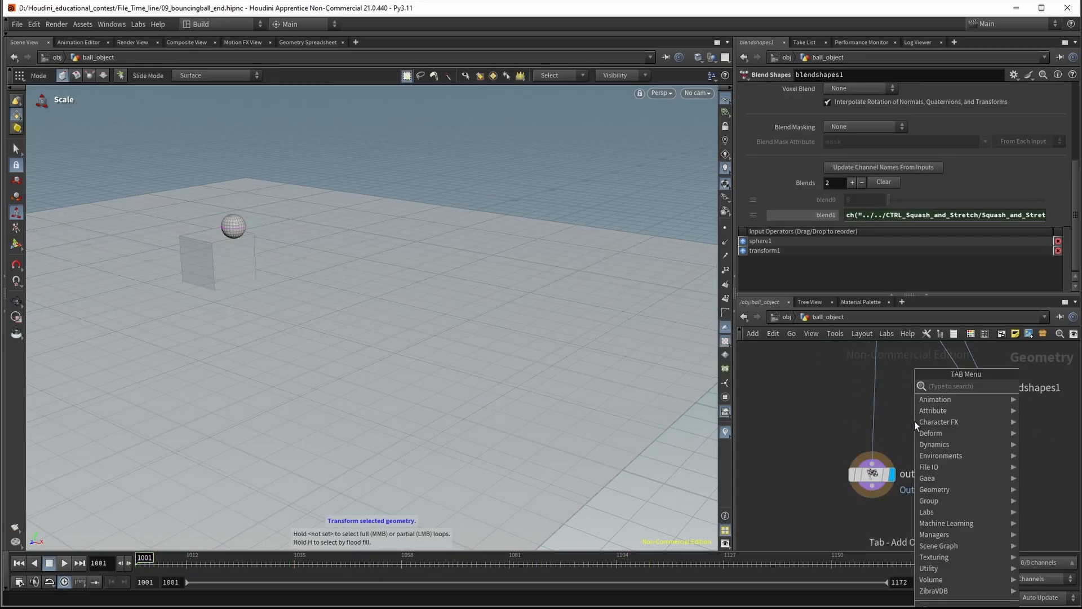
pyautogui.write('swit')
pyautogui.press('Return')
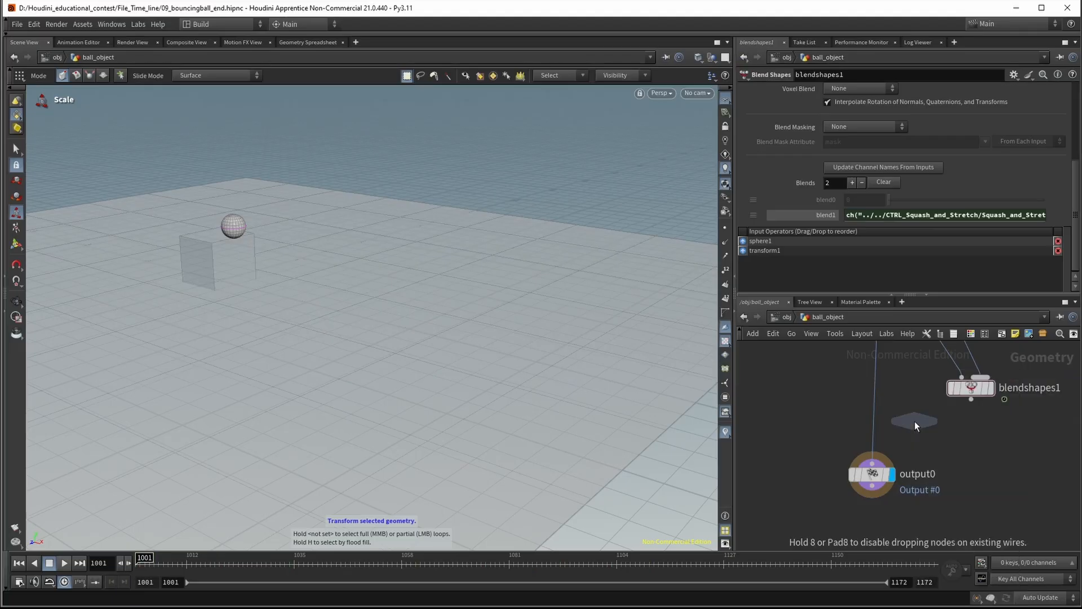
pyautogui.click(877, 430)
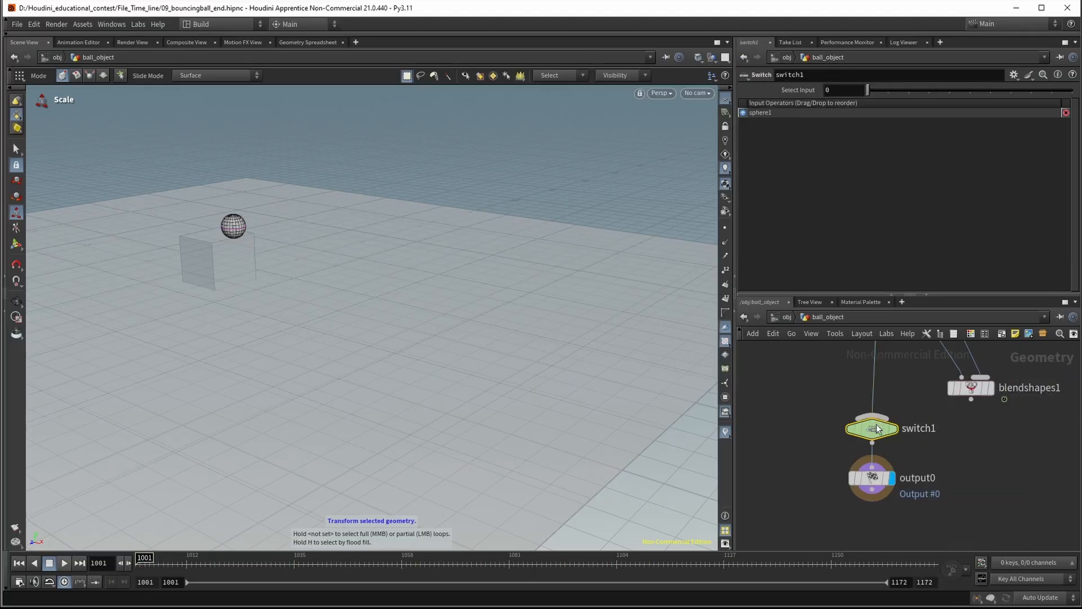
pyautogui.click(872, 416)
pyautogui.click(972, 399)
pyautogui.moveTo(1001, 432); pyautogui.dragTo(979, 468, button='middle')
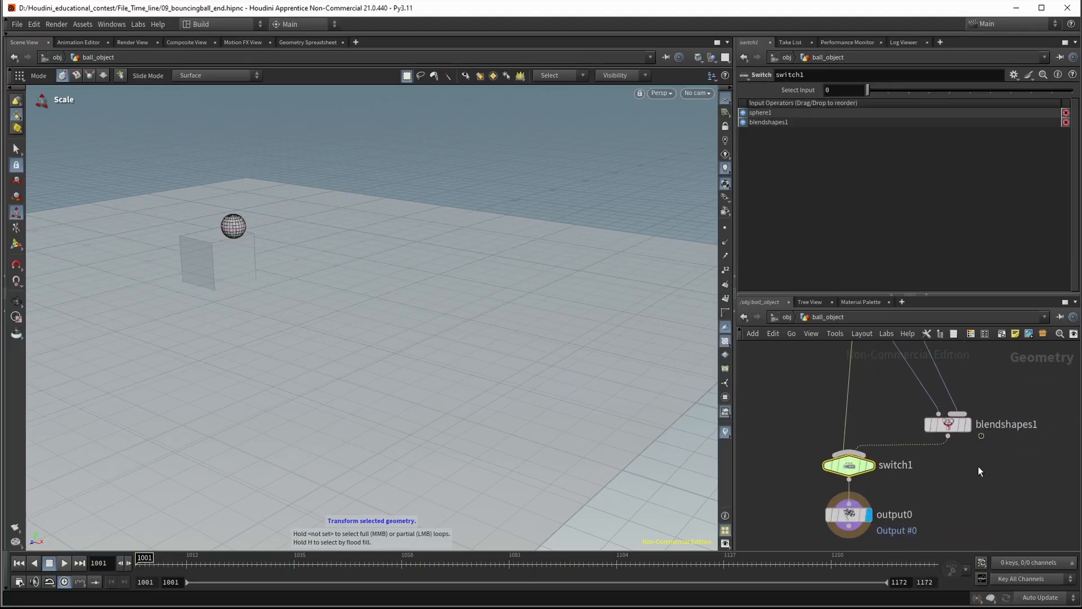
# Rename the Switch node to on_off
pyautogui.doubleClick(902, 465)
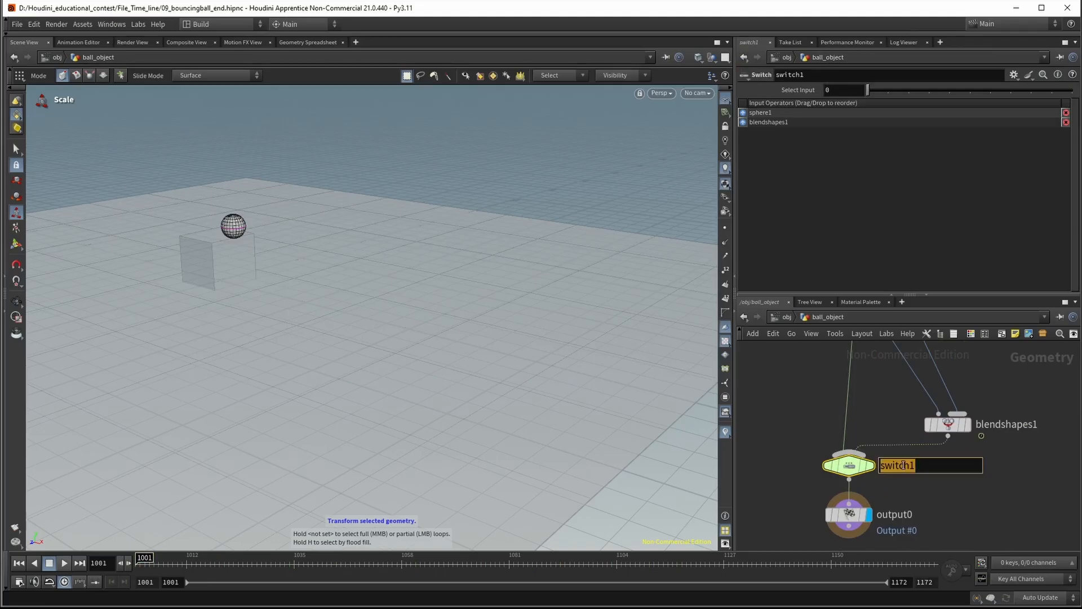
pyautogui.write('on_off')
pyautogui.press('Return')
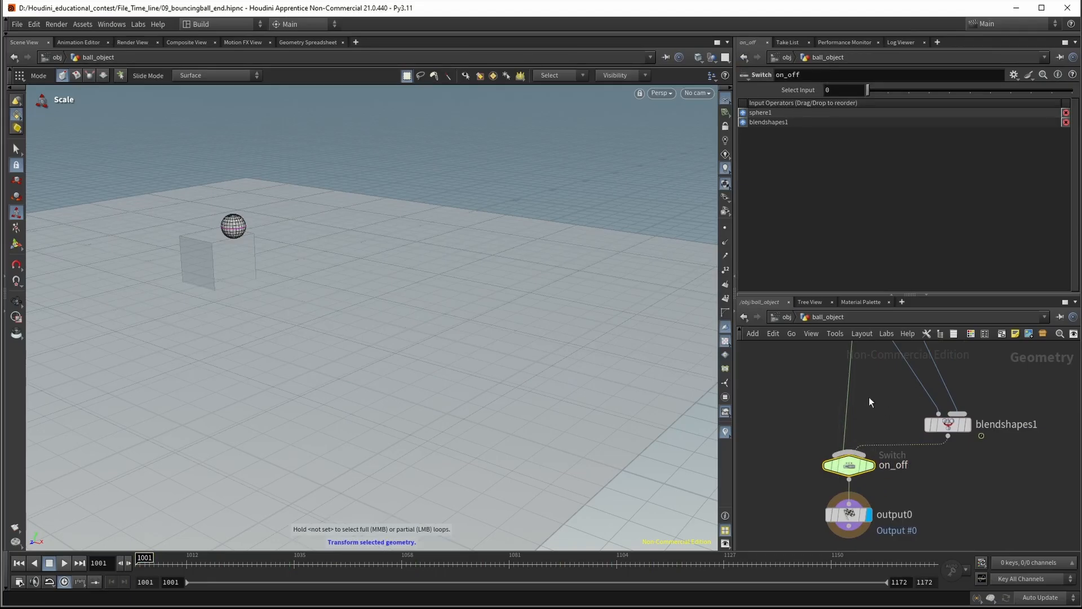
# Return to the object level, play the ball animation without squash and stretch, and go back to frame 1001
pyautogui.click(788, 318)
pyautogui.click(65, 562)
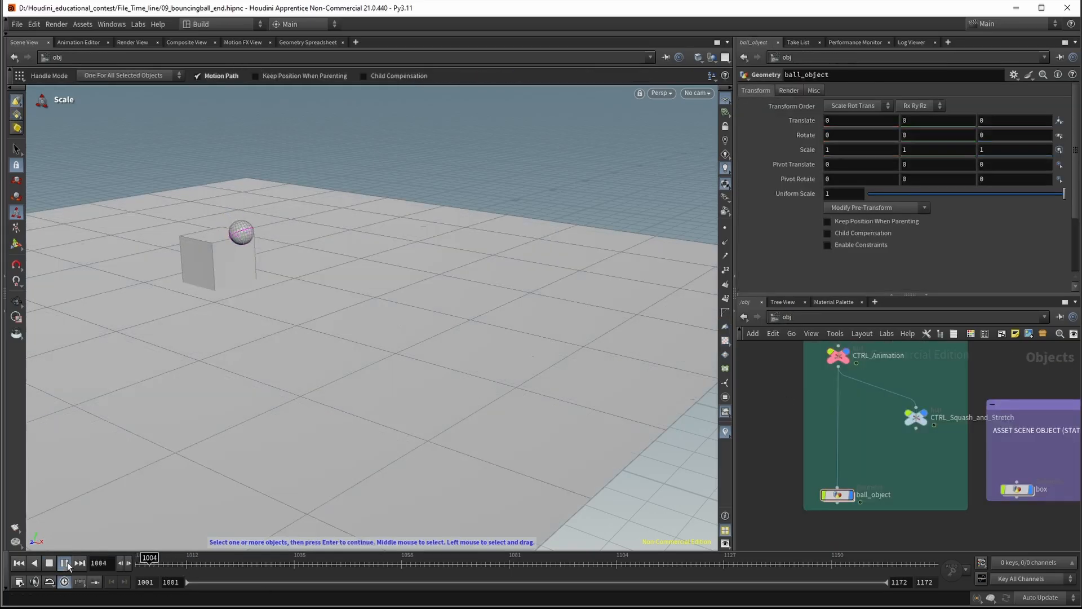
pyautogui.click(67, 563)
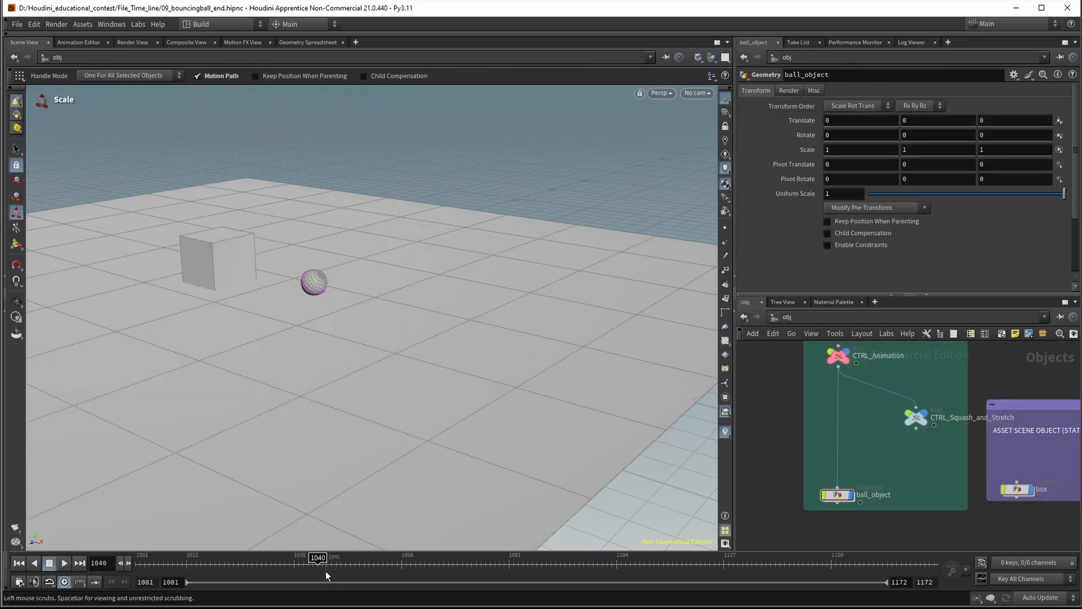
pyautogui.hotkey('ctrl', 'Up')
# Parent ball_object to the CTRL_Squash_and_Stretch null again and align the null between CTRL_Animation and ball_object
pyautogui.click(842, 483)
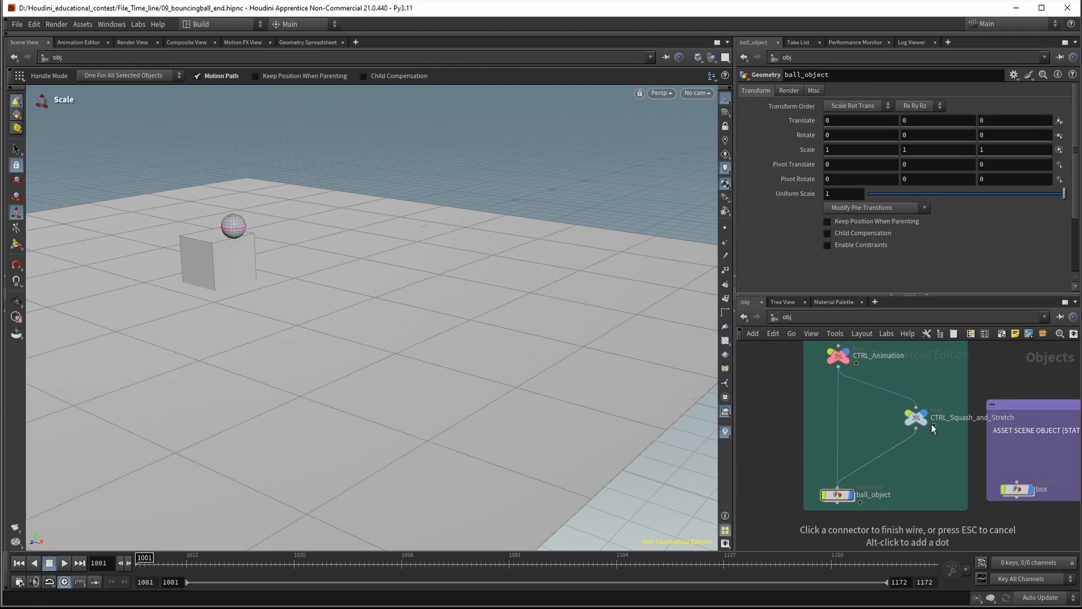
pyautogui.click(925, 429)
pyautogui.moveTo(916, 418); pyautogui.dragTo(837, 425)
pyautogui.moveTo(883, 388); pyautogui.dragTo(800, 447)
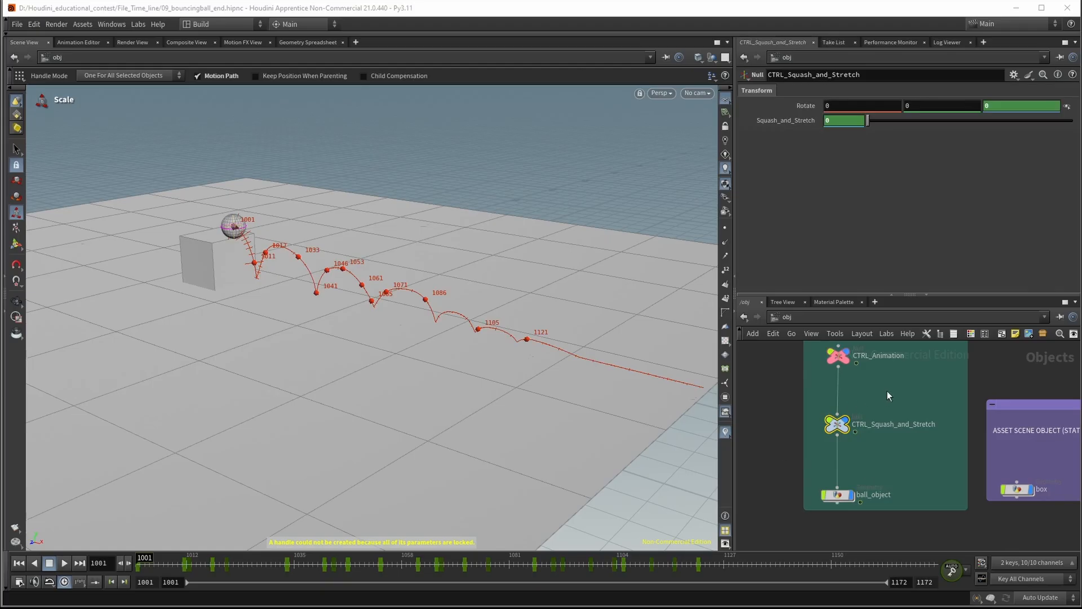
pyautogui.moveTo(879, 399); pyautogui.dragTo(877, 419, button='middle')
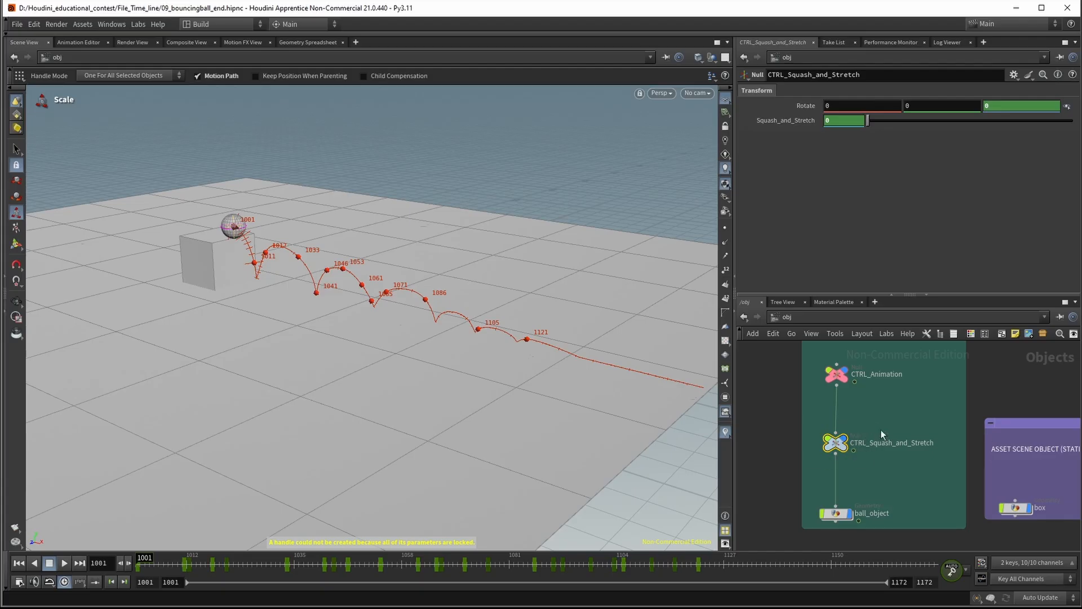
# Edit the CTRL_Squash_and_Stretch null's parameter interface and add a Toggle parameter to the Transform folder
pyautogui.click(1014, 75)
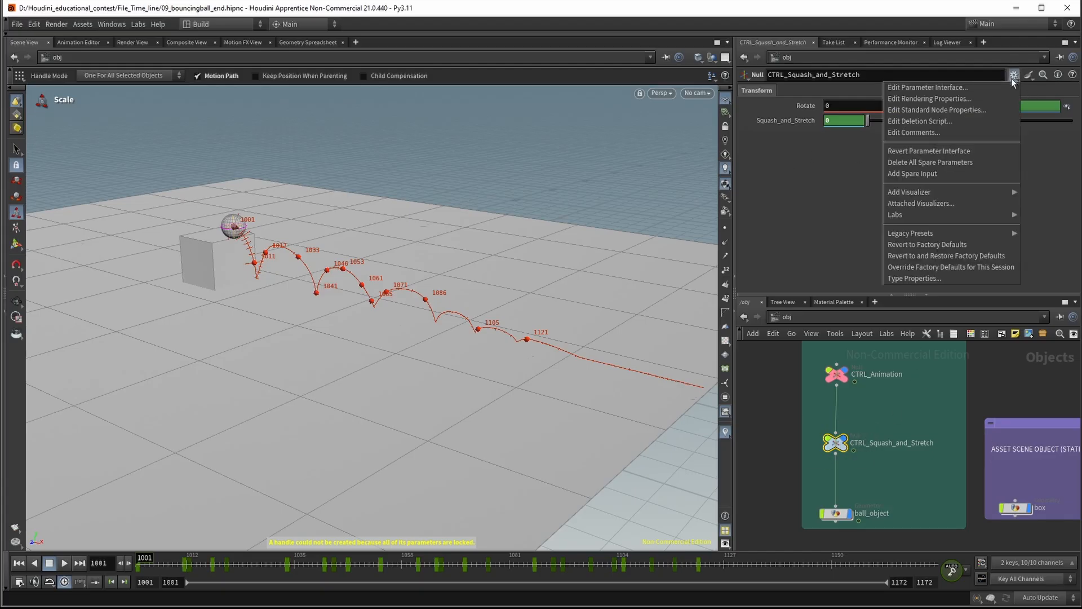
pyautogui.click(945, 86)
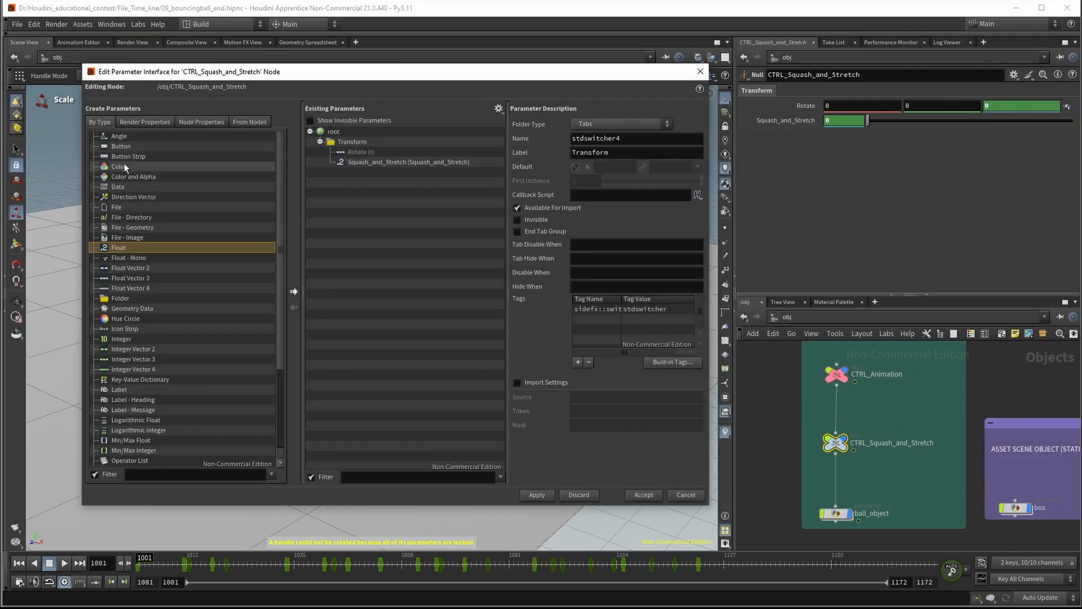
pyautogui.scroll(-4, 124, 164)
pyautogui.moveTo(120, 442); pyautogui.dragTo(455, 147)
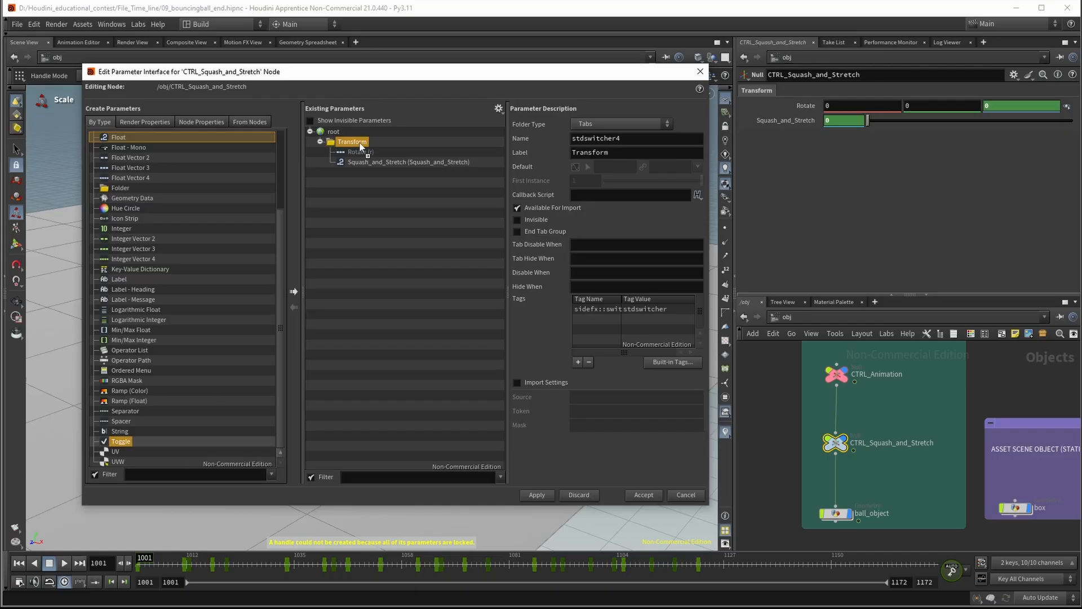
pyautogui.moveTo(360, 147); pyautogui.dragTo(372, 172)
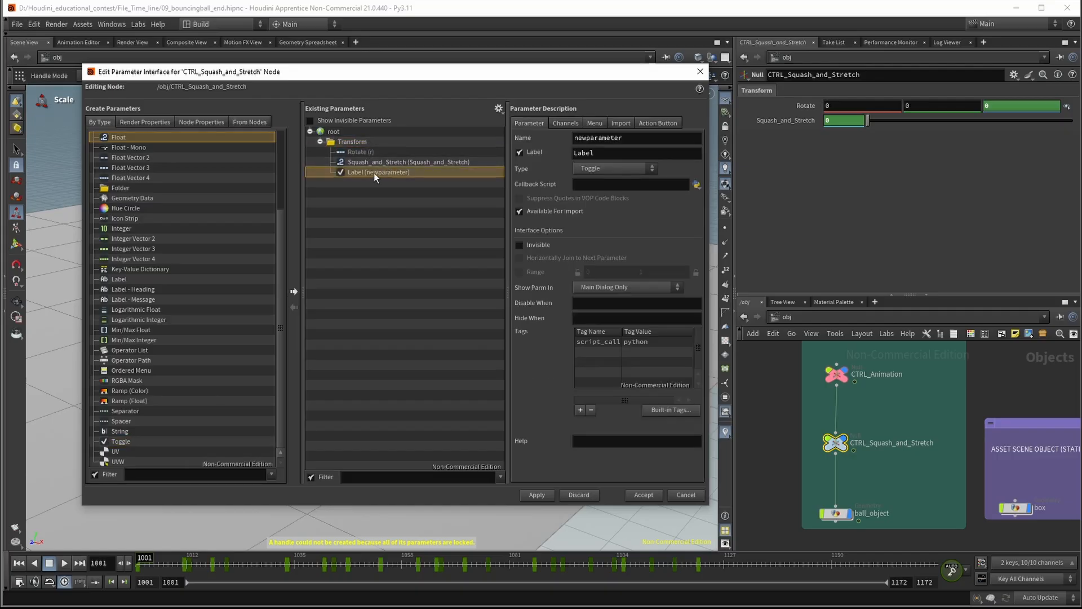
# Name the new toggle parameter enable_effect and label it enable
pyautogui.doubleClick(597, 138)
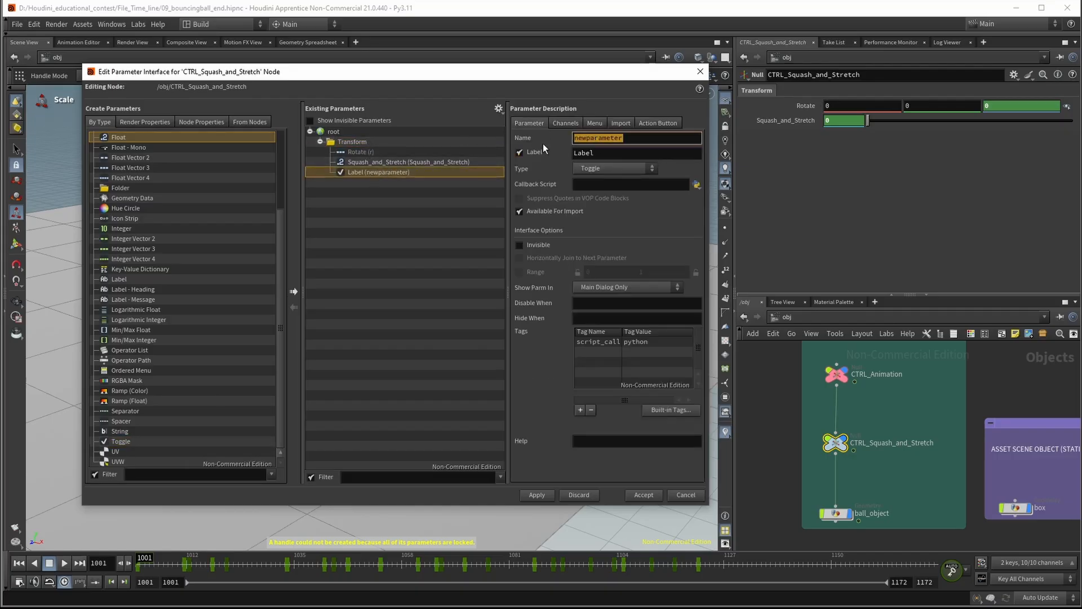
pyautogui.write('enabl')
pyautogui.write('e_effect')
pyautogui.press('Tab')
pyautogui.write('enable')
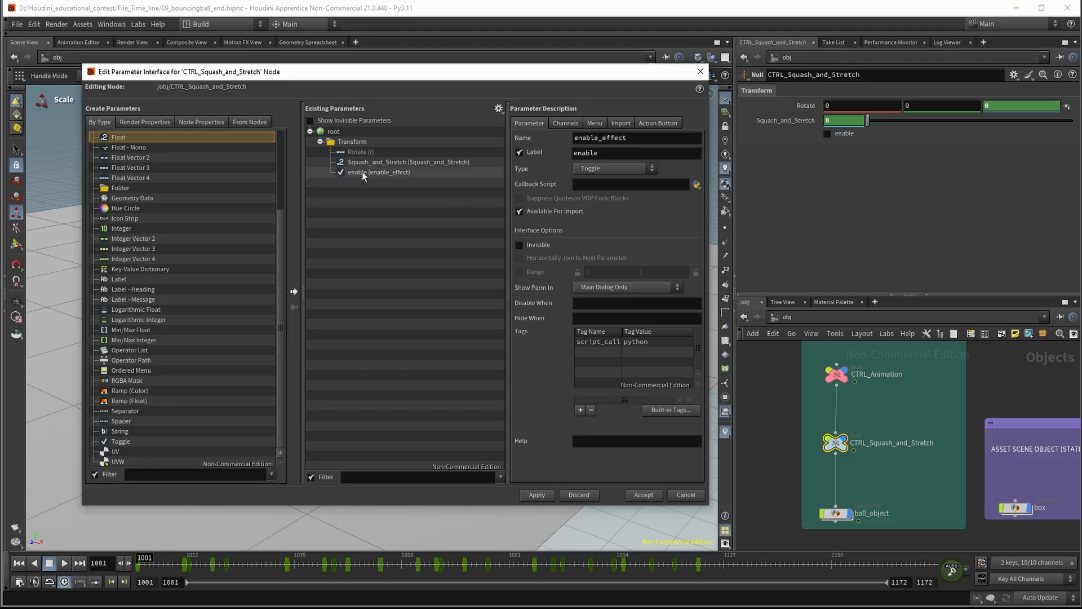
# Place the enable toggle above Squash_and_Stretch, join it horizontally to the next parameter, and accept the interface changes
pyautogui.moveTo(371, 151); pyautogui.dragTo(374, 154)
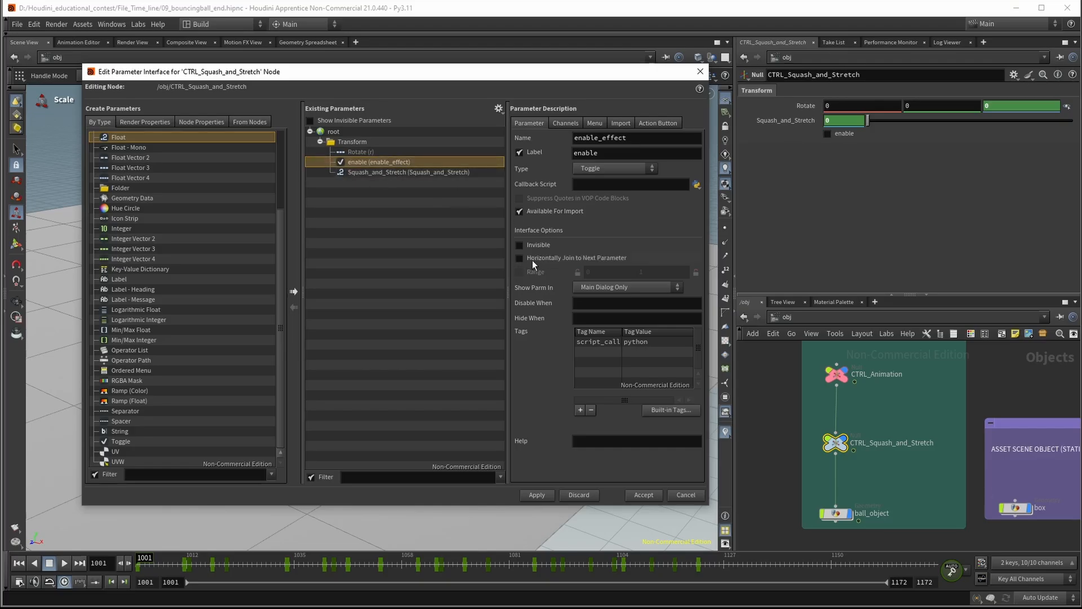
pyautogui.click(541, 495)
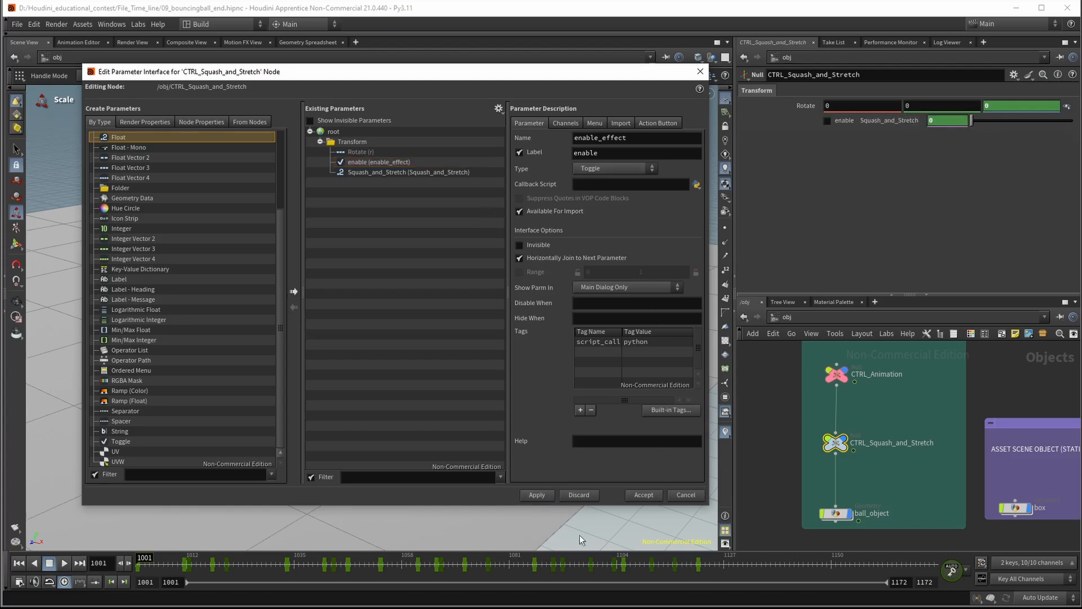
pyautogui.click(658, 495)
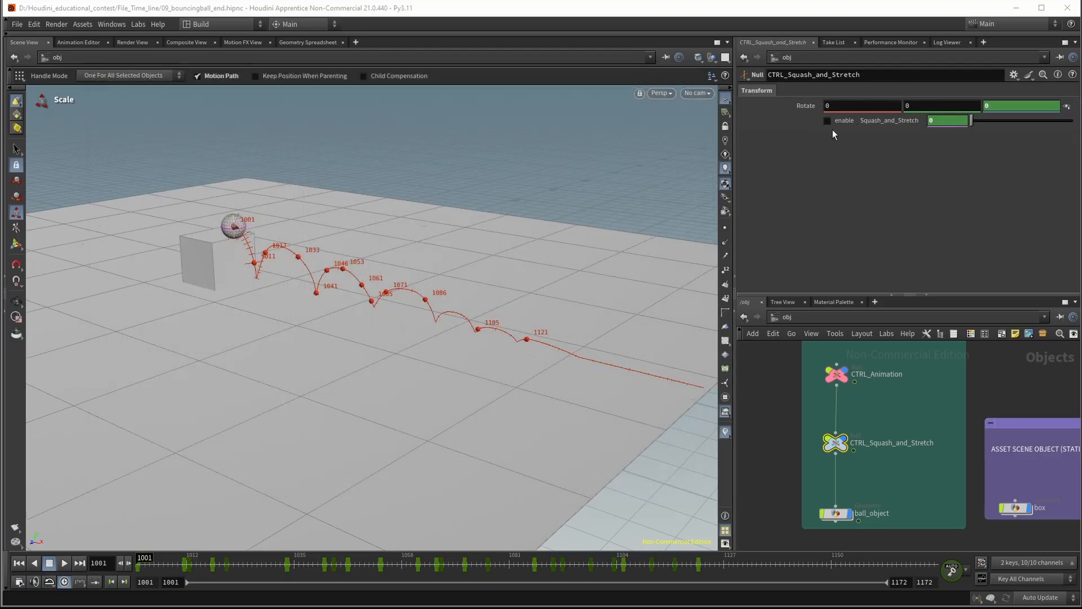
# Copy the null's enable parameter and paste it as a relative reference into Select Input of the on_off switch inside ball_object
pyautogui.rightClick(830, 120)
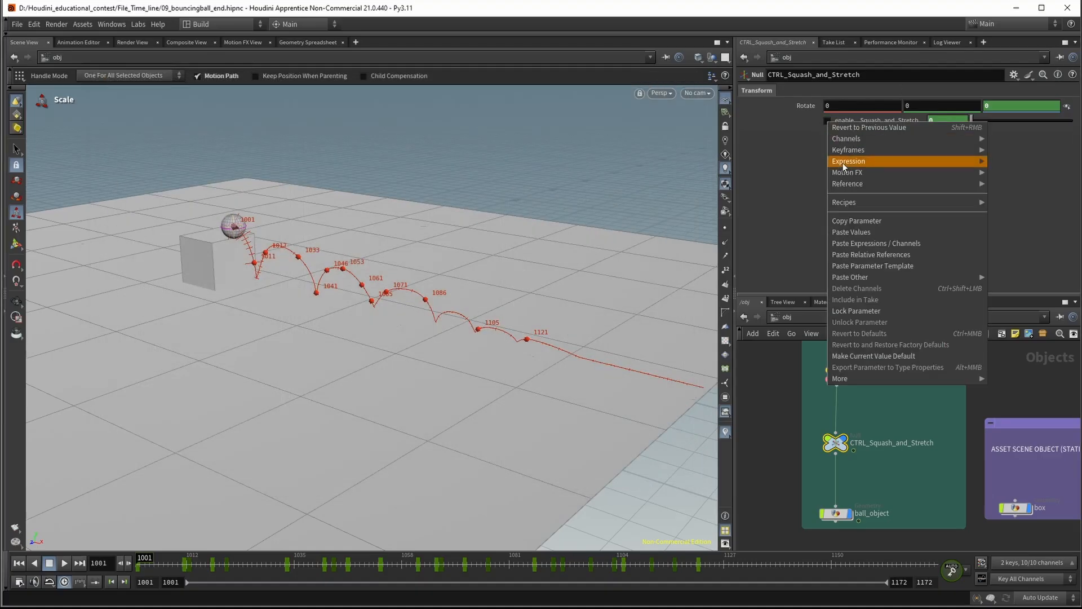
pyautogui.click(858, 222)
pyautogui.doubleClick(837, 513)
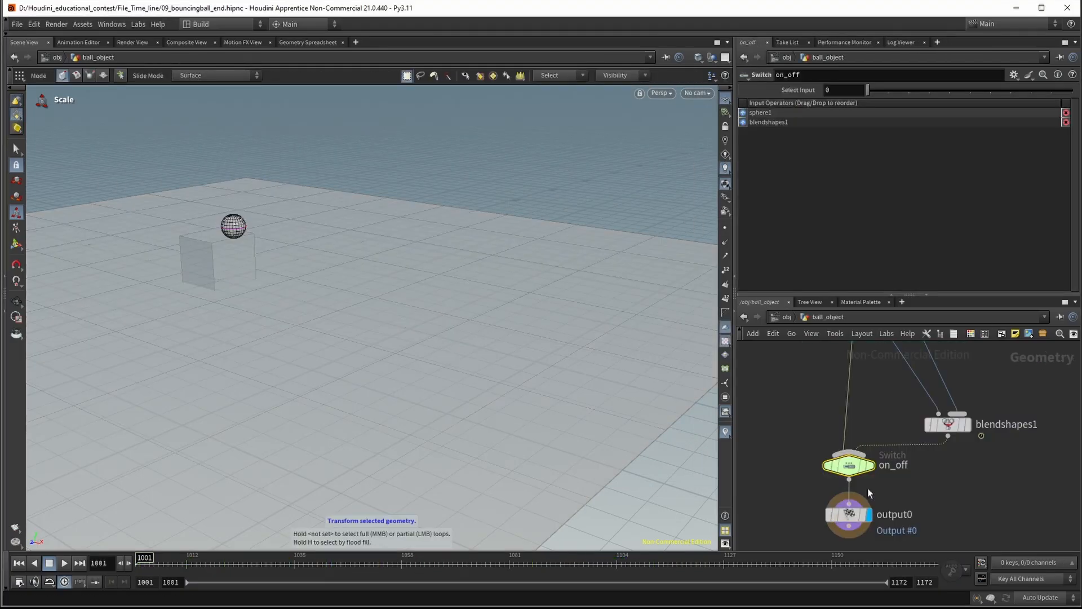
pyautogui.rightClick(807, 91)
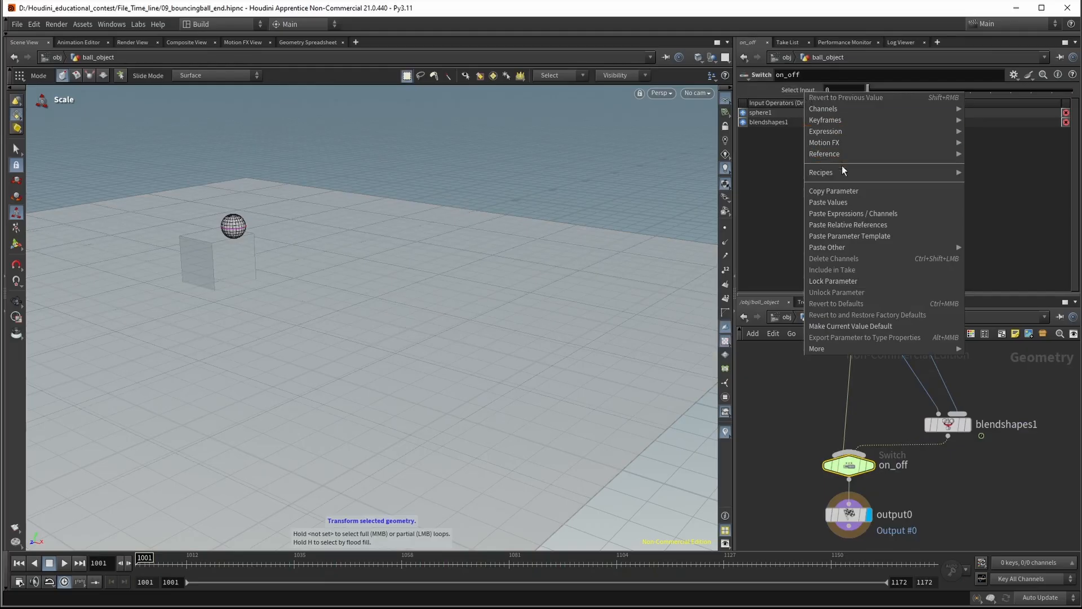
pyautogui.click(866, 224)
pyautogui.click(794, 93)
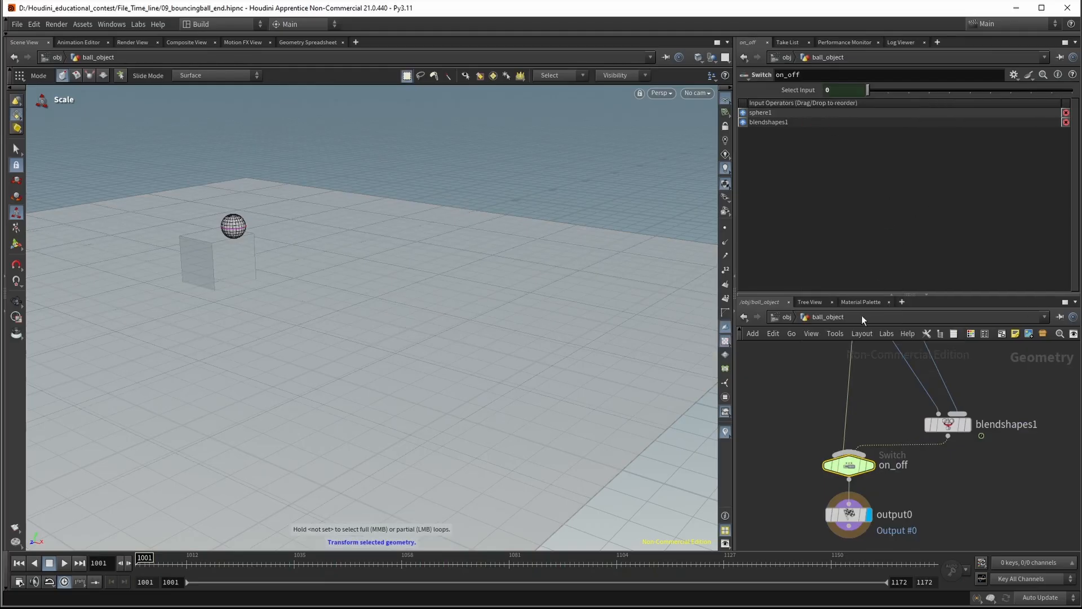
pyautogui.click(787, 318)
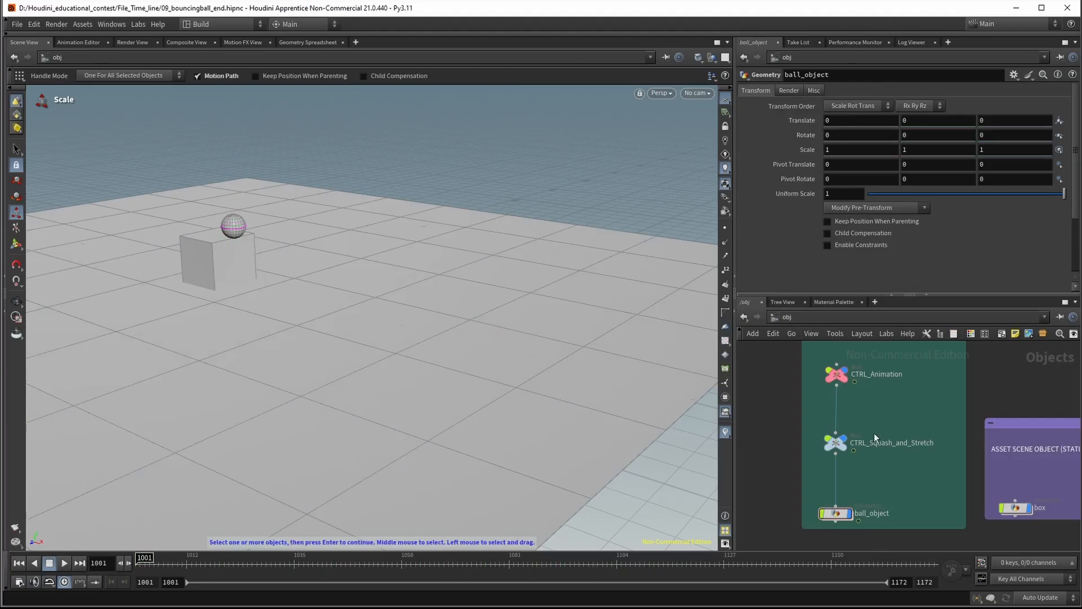
# Turn on enable on the CTRL_Squash_and_Stretch null and test the toggle off and on while the animation plays
pyautogui.click(835, 442)
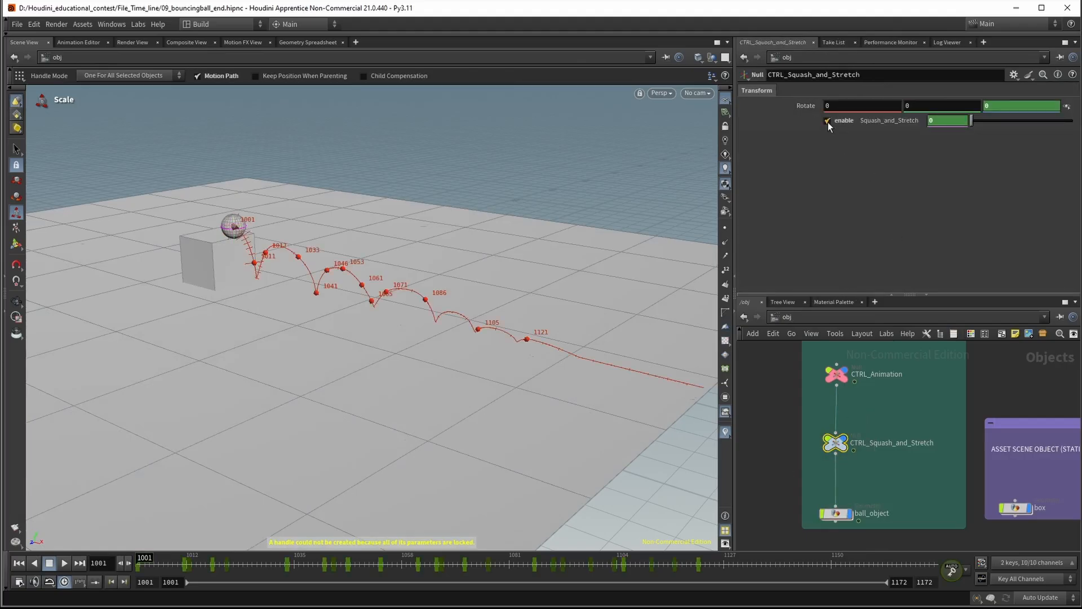
pyautogui.click(69, 563)
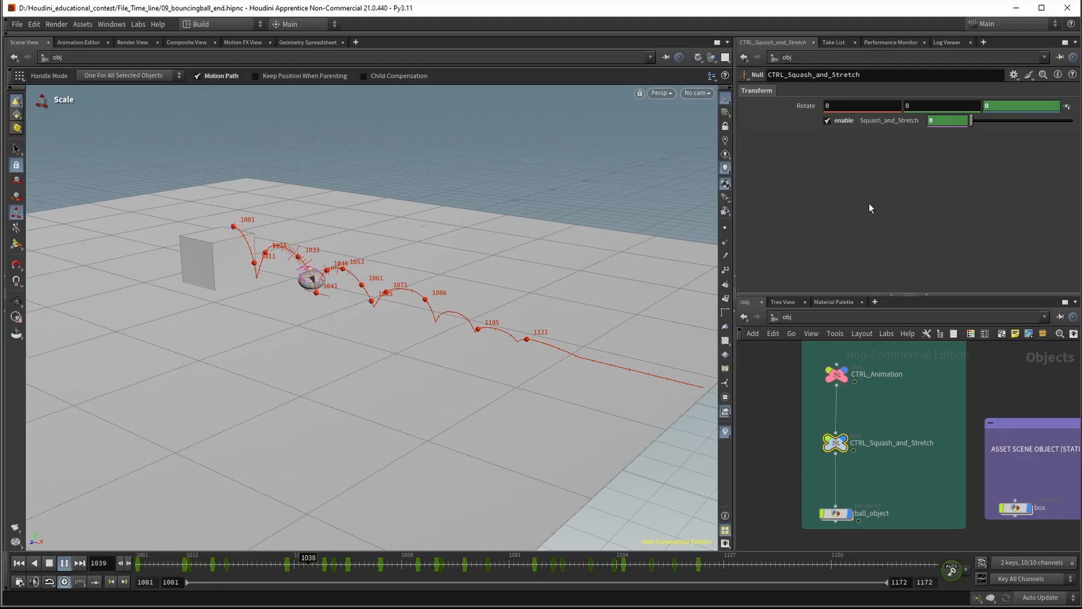
pyautogui.click(829, 121)
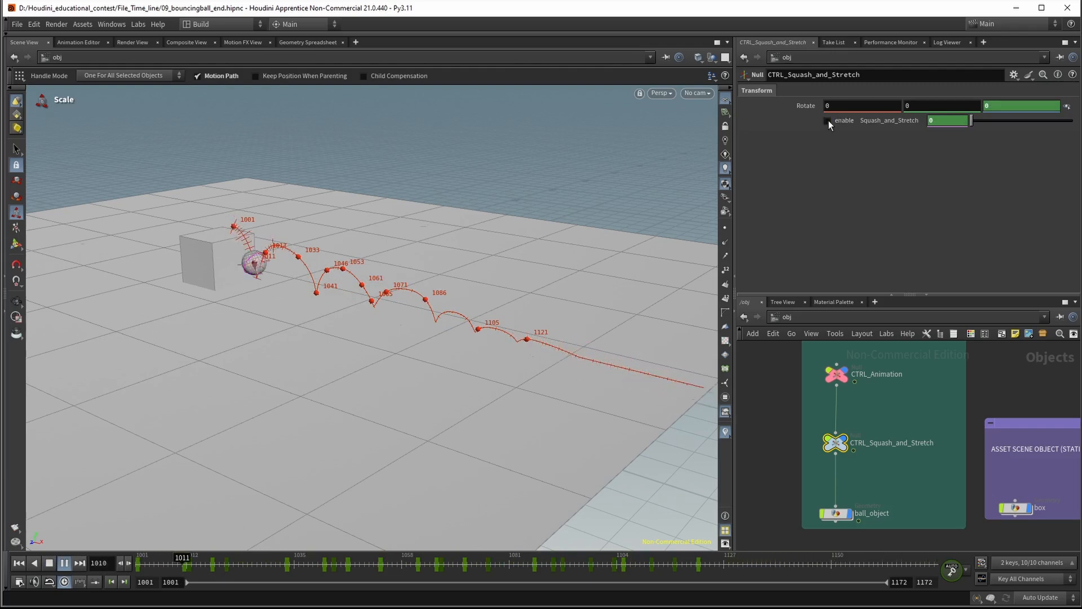
pyautogui.click(827, 120)
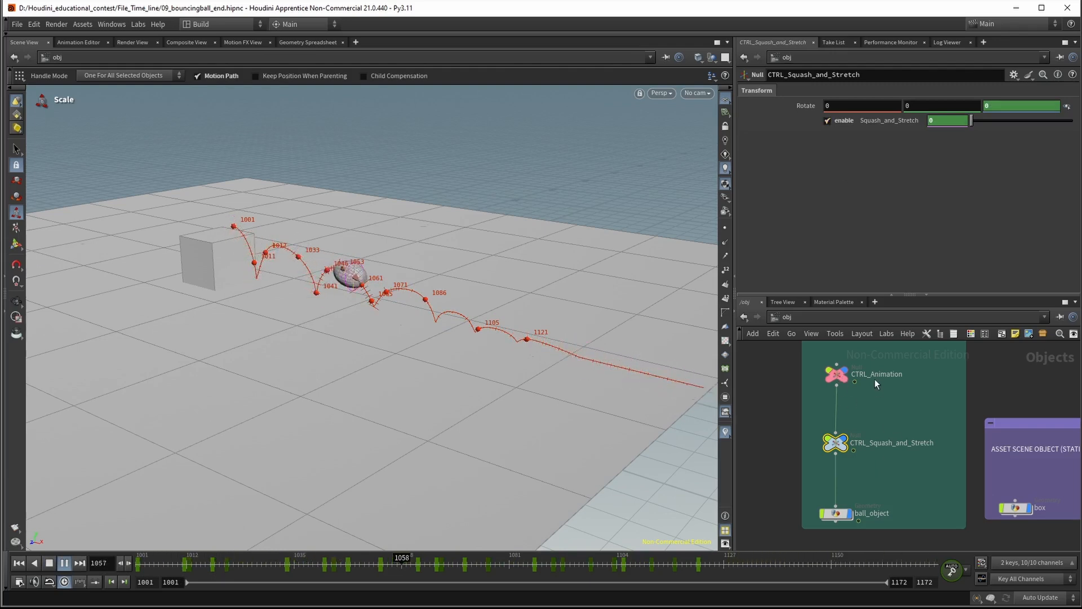
pyautogui.moveTo(879, 411); pyautogui.dragTo(891, 435, button='middle')
pyautogui.click(895, 413)
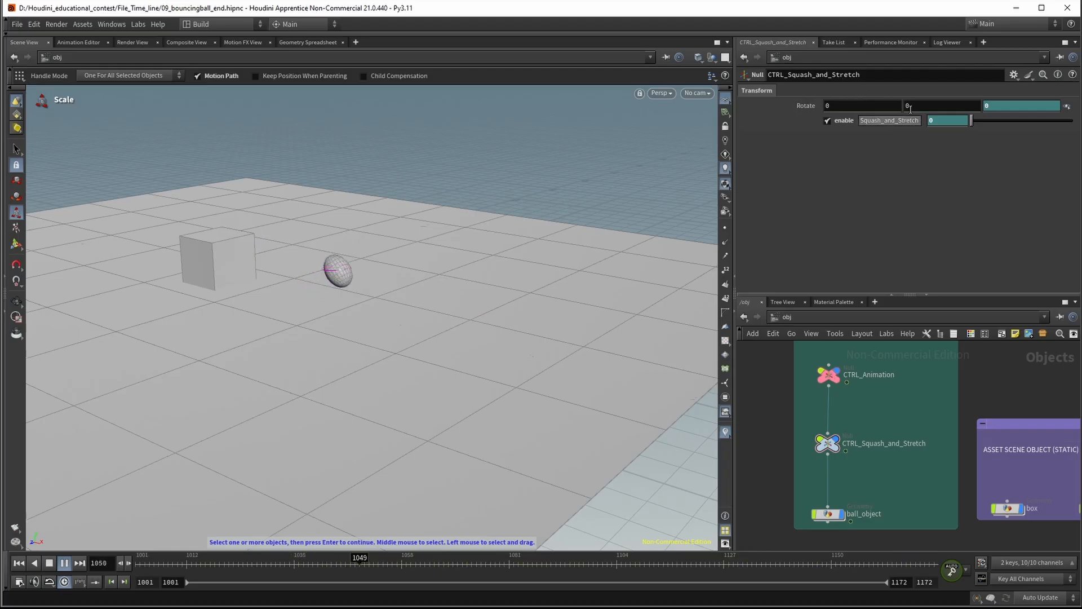
# Edit the CTRL_Squash_and_Stretch null's parameter interface to move Rotate below Squash_and_Stretch, and accept the change
pyautogui.click(1016, 76)
pyautogui.click(962, 84)
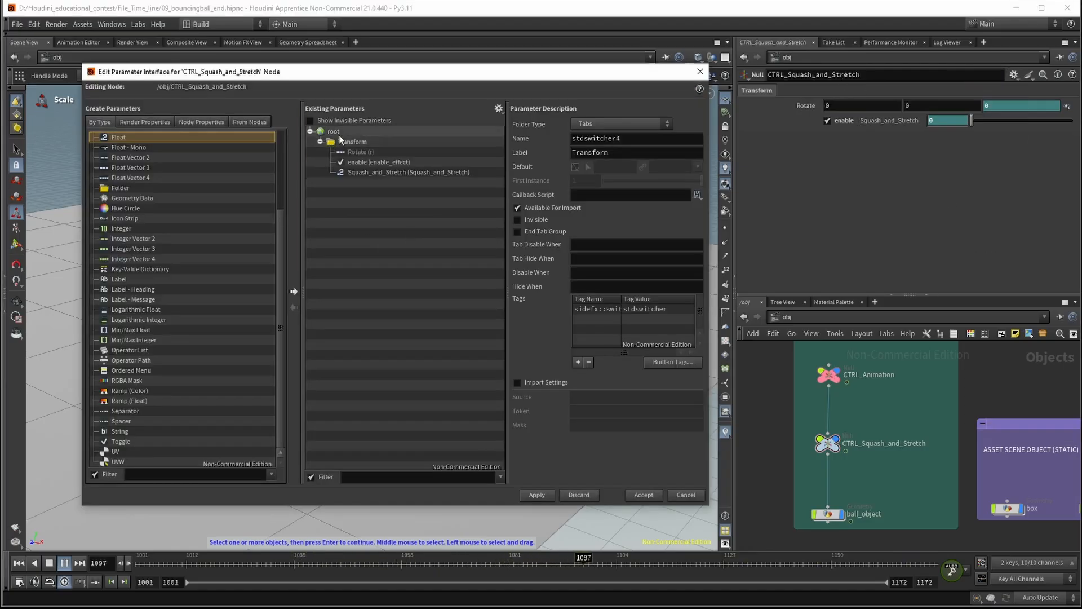
pyautogui.click(390, 163)
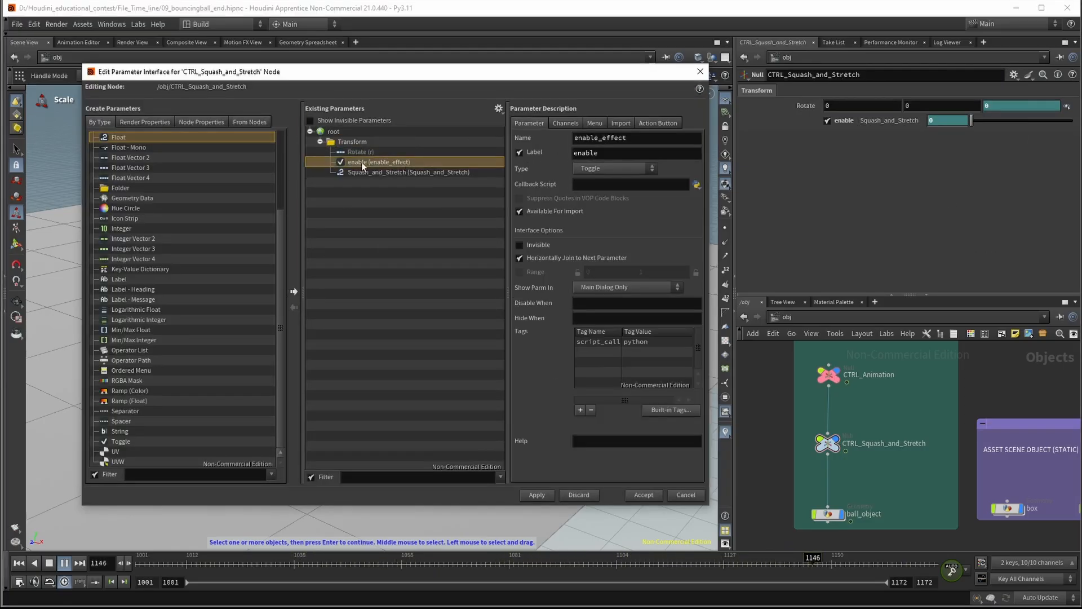
pyautogui.moveTo(361, 151); pyautogui.dragTo(379, 174)
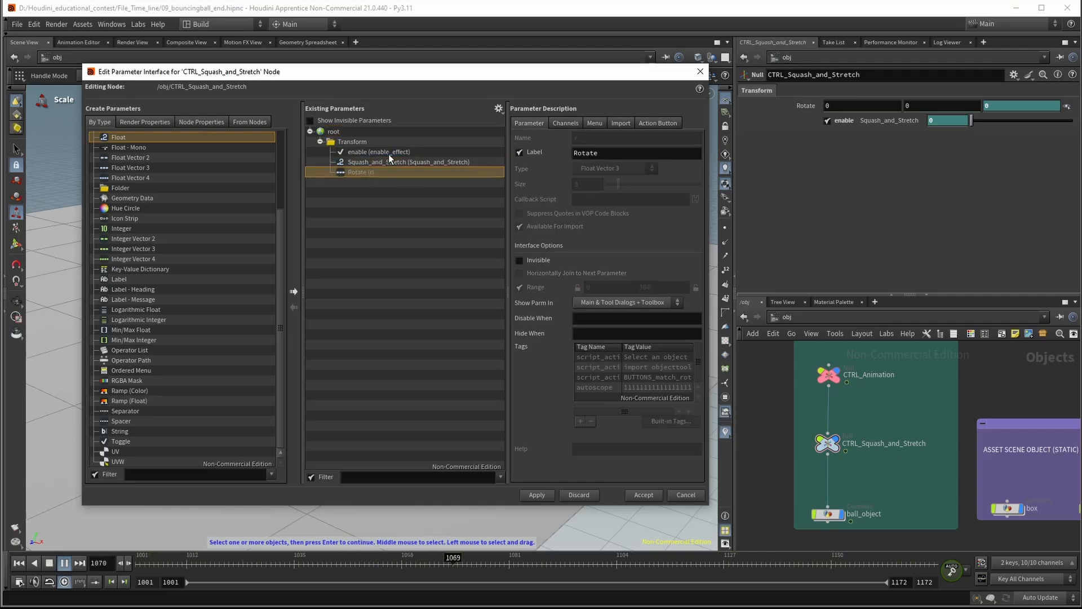
pyautogui.click(537, 495)
pyautogui.click(643, 495)
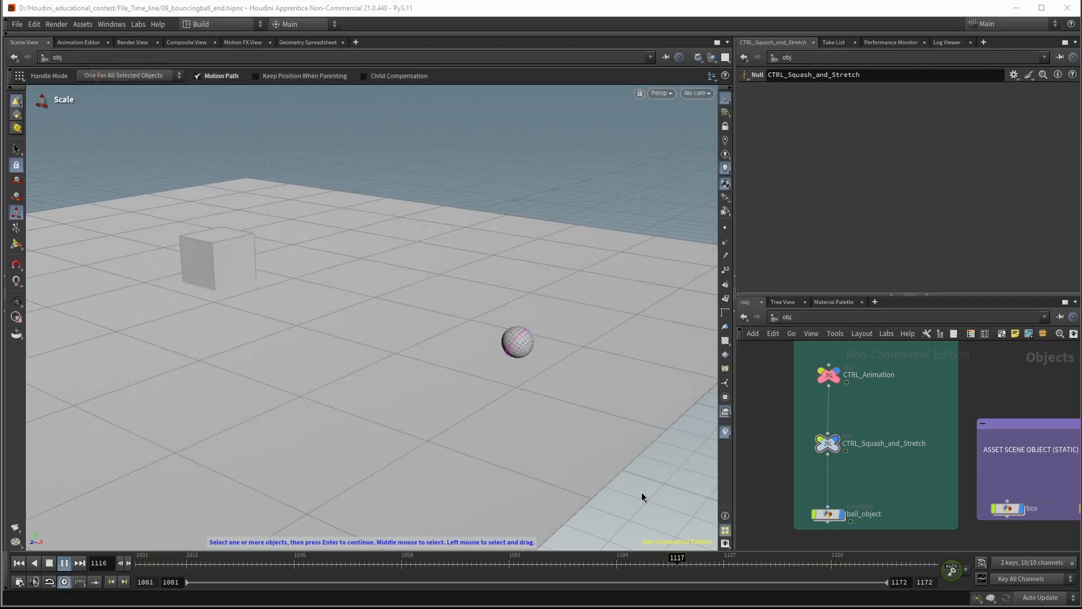
# Return the timeline to frame 1001, reselect the CTRL_Squash_and_Stretch null, and play the animation
pyautogui.moveTo(908, 411); pyautogui.dragTo(775, 467)
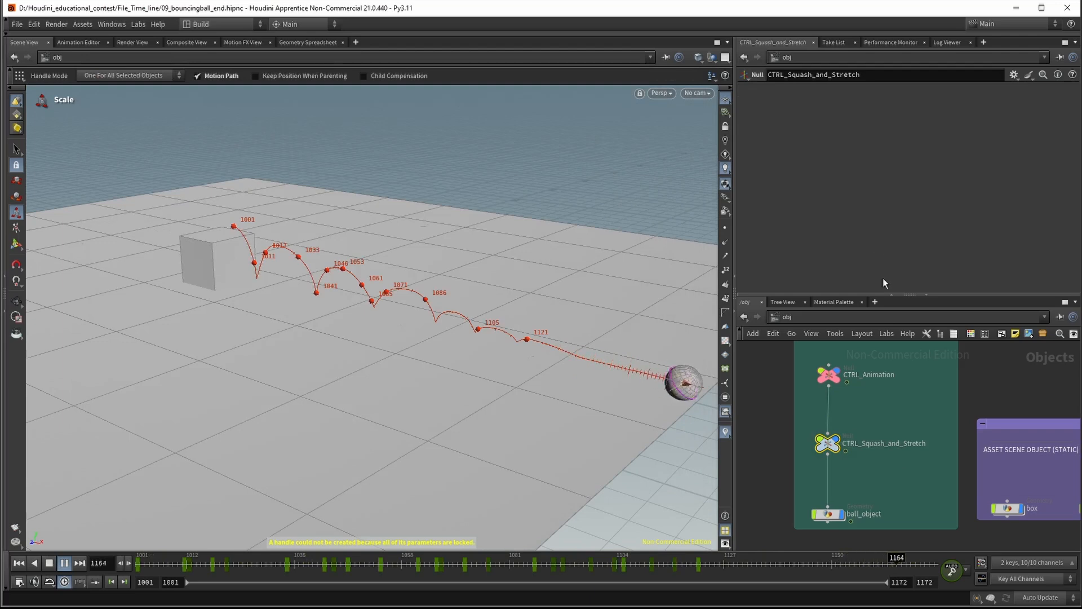
pyautogui.hotkey('ctrl', 'z')
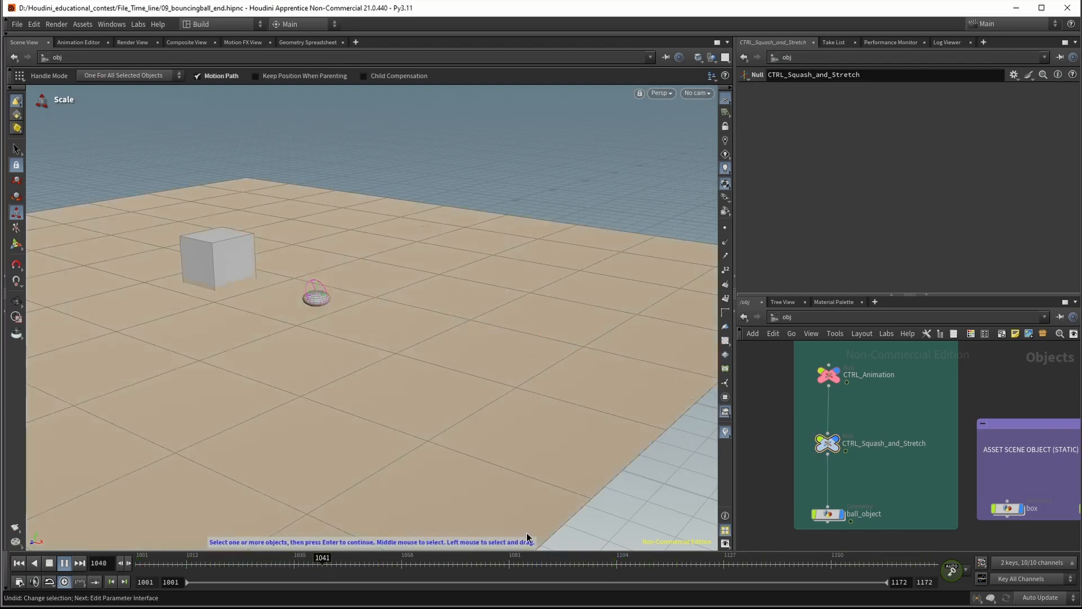
pyautogui.moveTo(403, 565); pyautogui.dragTo(72, 550)
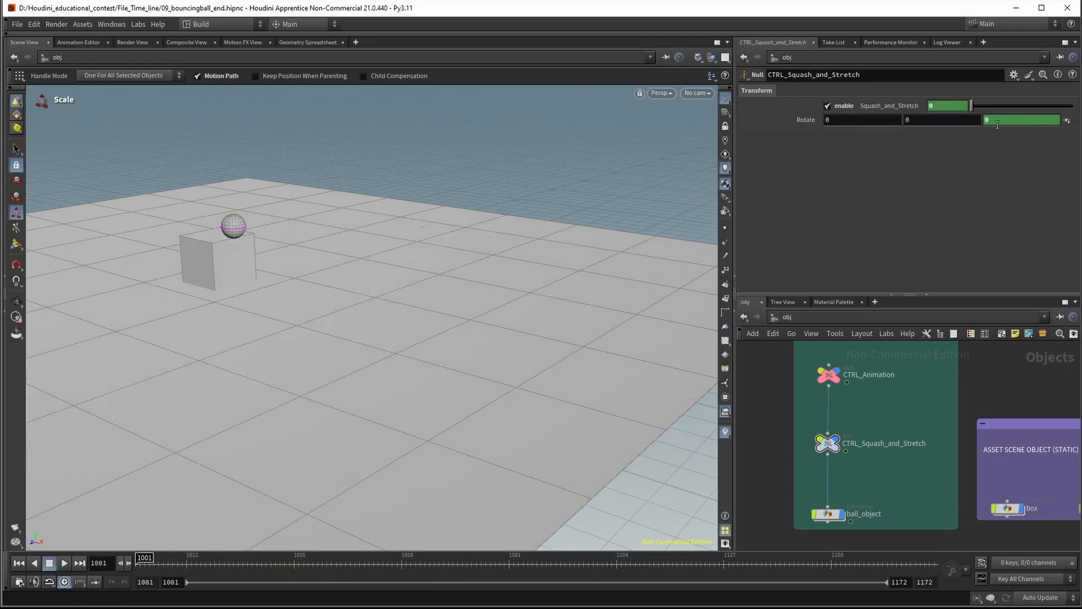
pyautogui.click(828, 443)
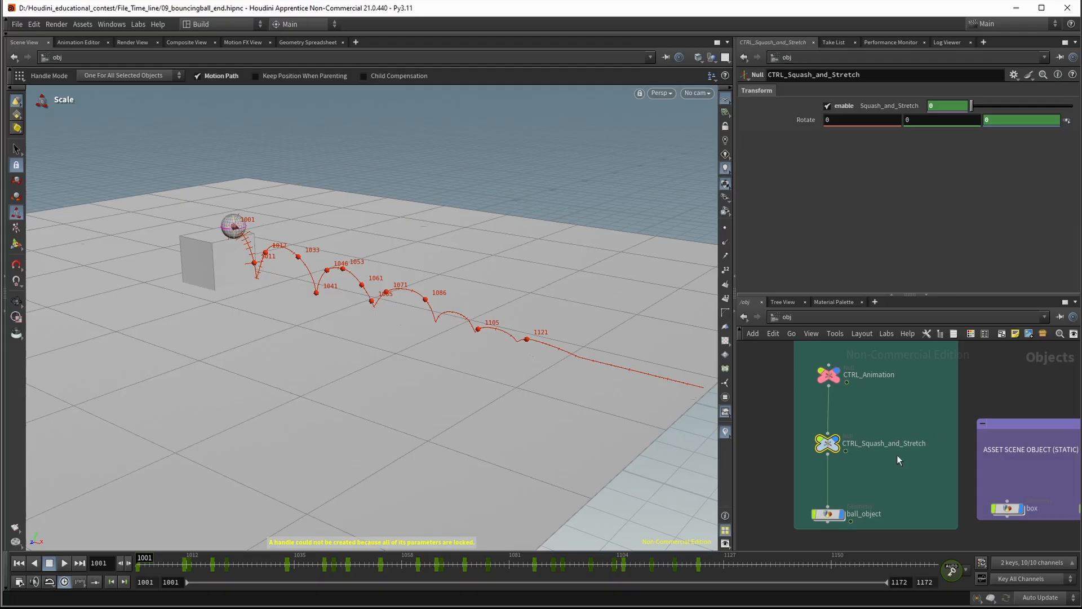
pyautogui.click(66, 563)
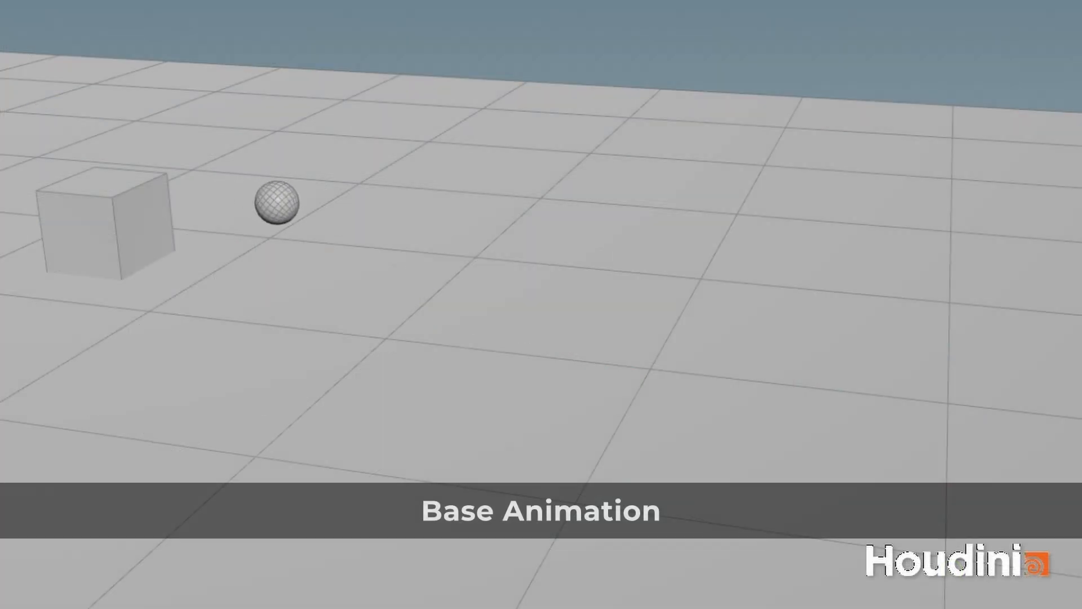